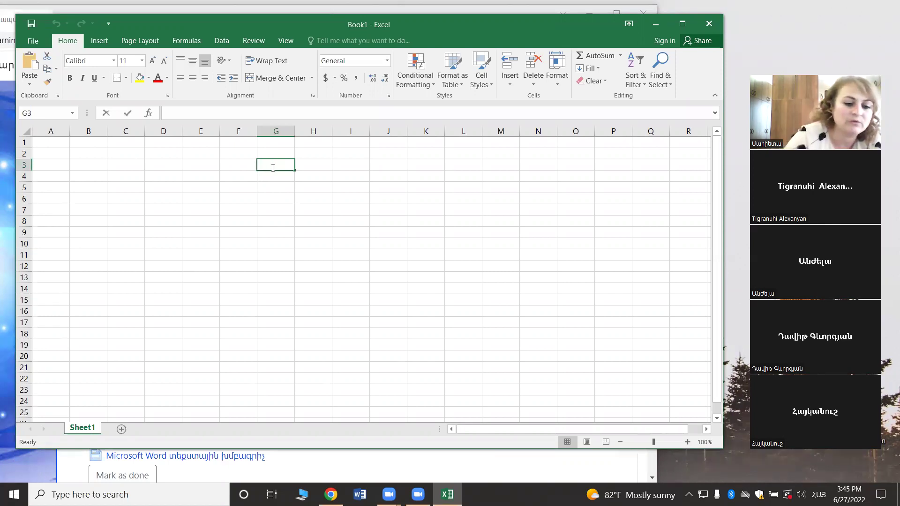
Step: Enter the header Անուն in G3 and two first names in G4 and G5
{"action": "type", "text": "Անուն"}
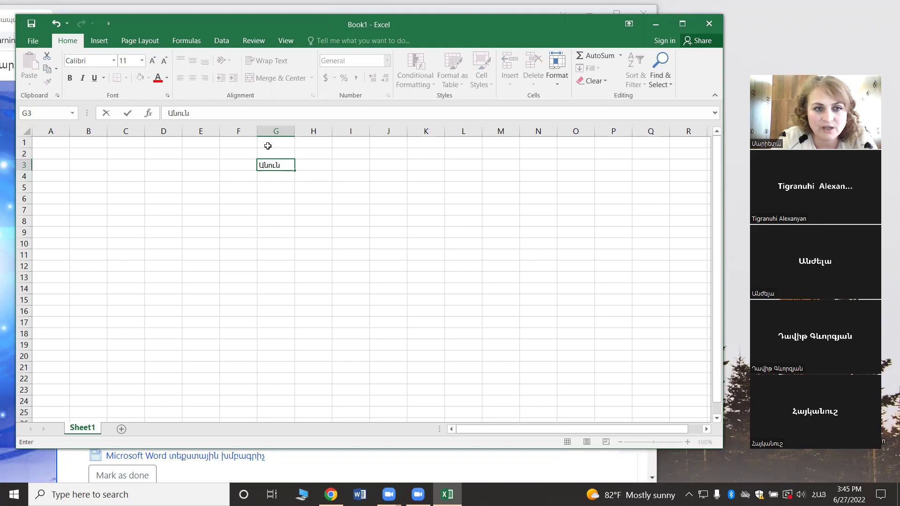
{"action": "left_click", "coordinate": [277, 175]}
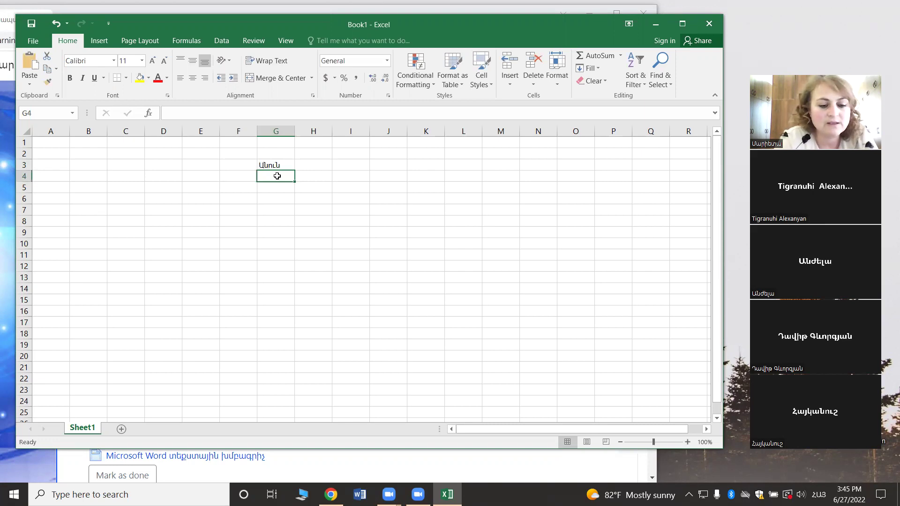
{"action": "type", "text": "Տիգրանուհի"}
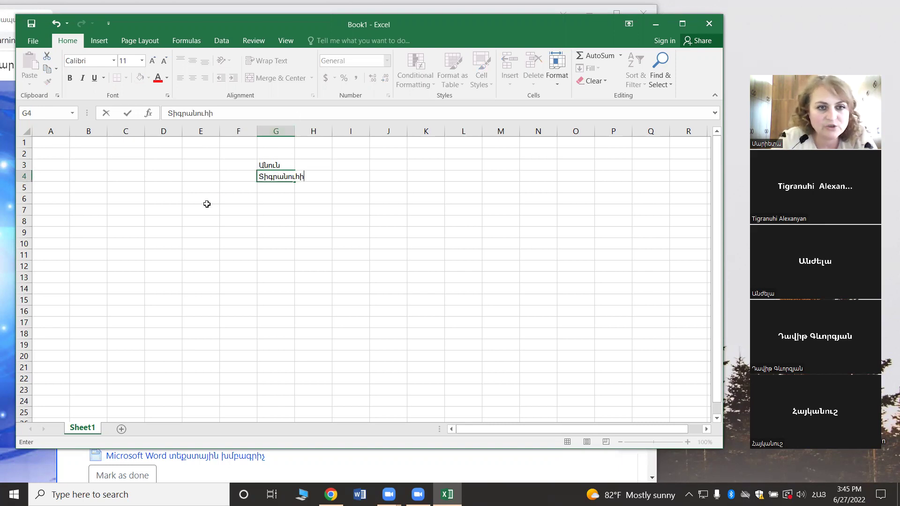
{"action": "left_click", "coordinate": [272, 188]}
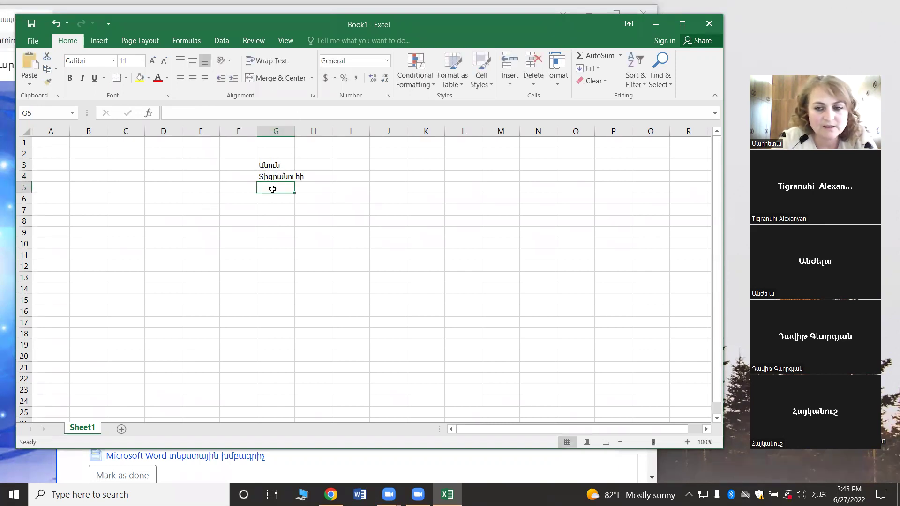
{"action": "type", "text": "Մար"}
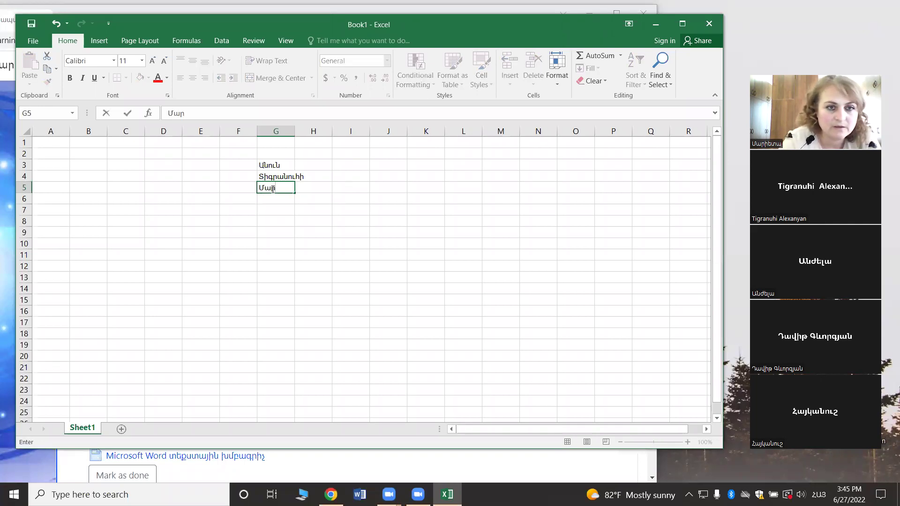
{"action": "type", "text": "իամ"}
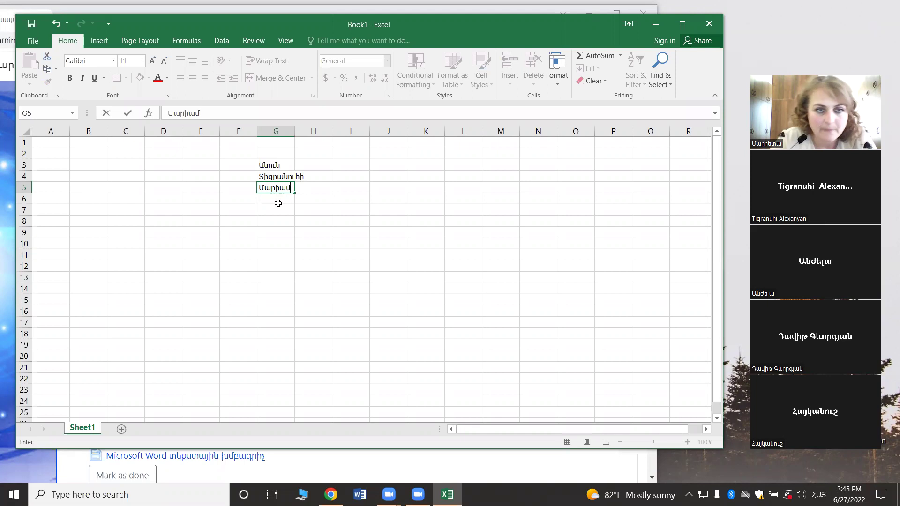
{"action": "left_click", "coordinate": [278, 202]}
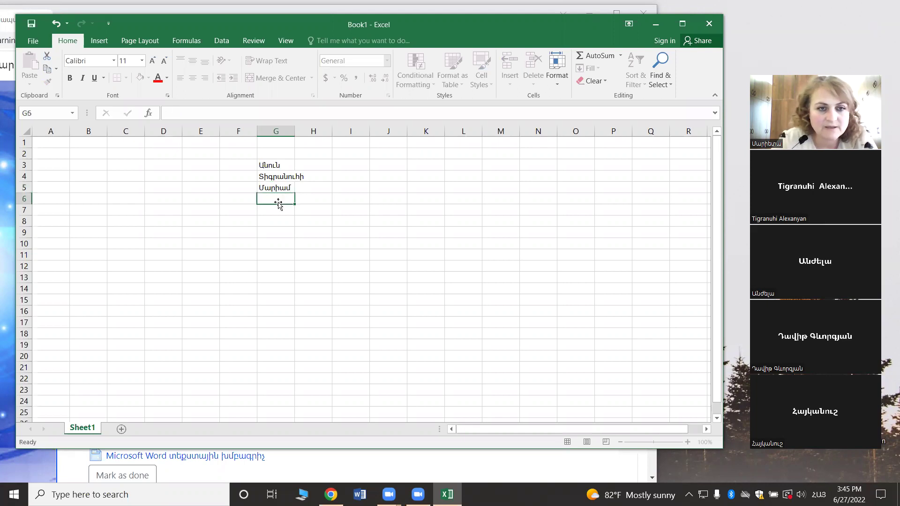
Step: Fill F3:F20 with the sequence 1 to 18, starting from 1 and 2
{"action": "left_click", "coordinate": [243, 165]}
{"action": "type", "text": "1"}
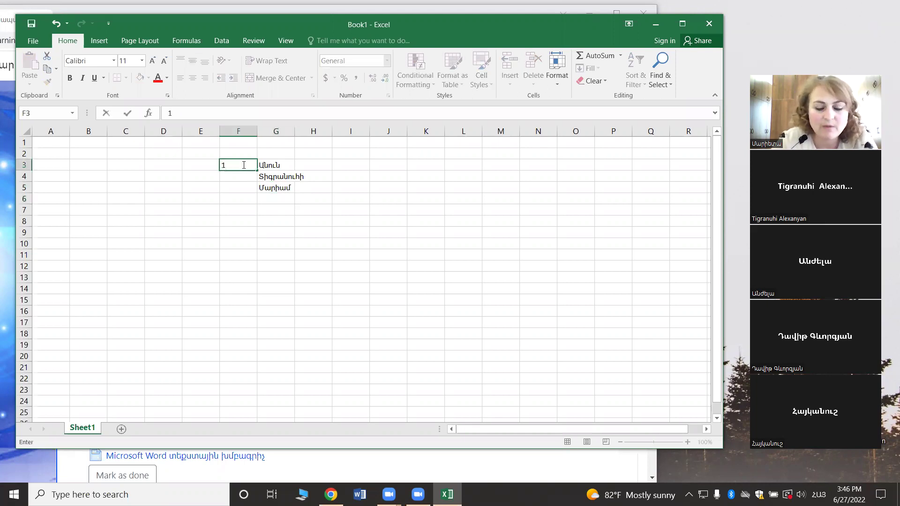
{"action": "key", "text": "Return"}
{"action": "type", "text": "2"}
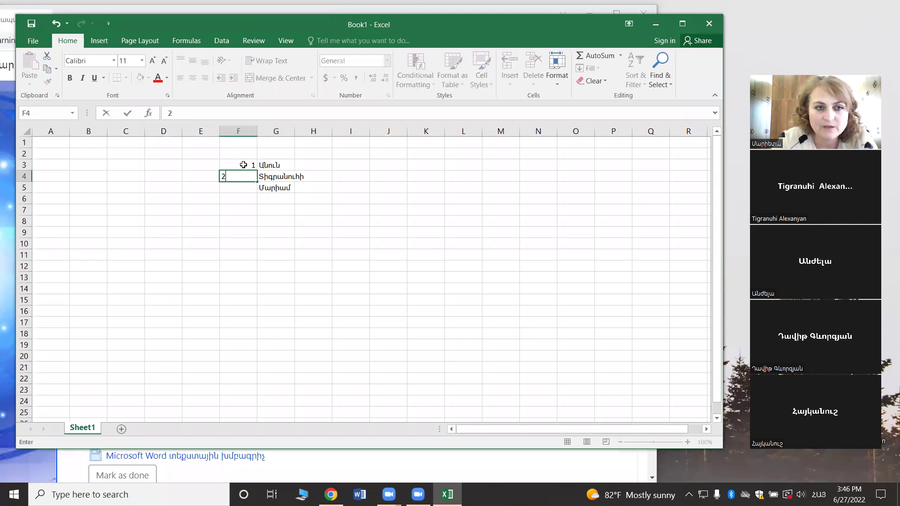
{"action": "key", "text": "Return"}
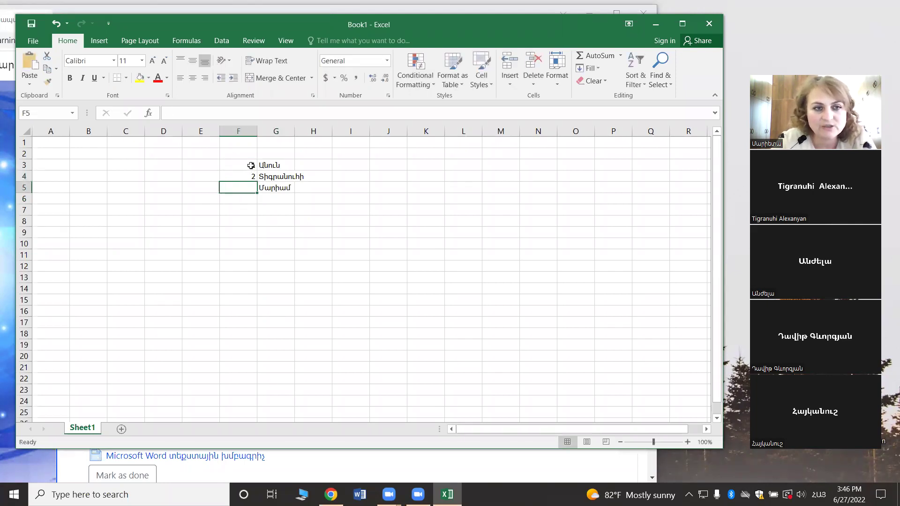
{"action": "left_click_drag", "start_coordinate": [251, 165], "coordinate": [256, 361]}
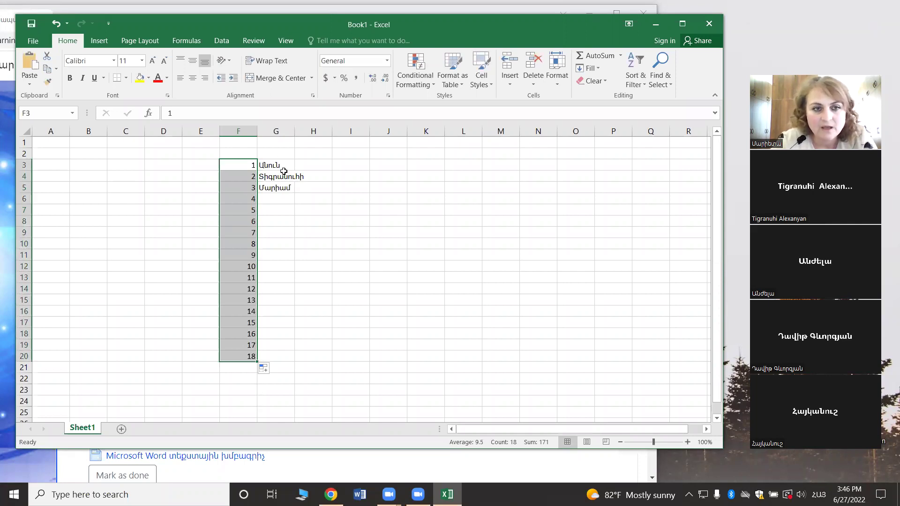
Step: Fill E3:E20 with the even numbers 2 to 36, starting from 2 and 4
{"action": "left_click", "coordinate": [189, 164]}
{"action": "type", "text": "2"}
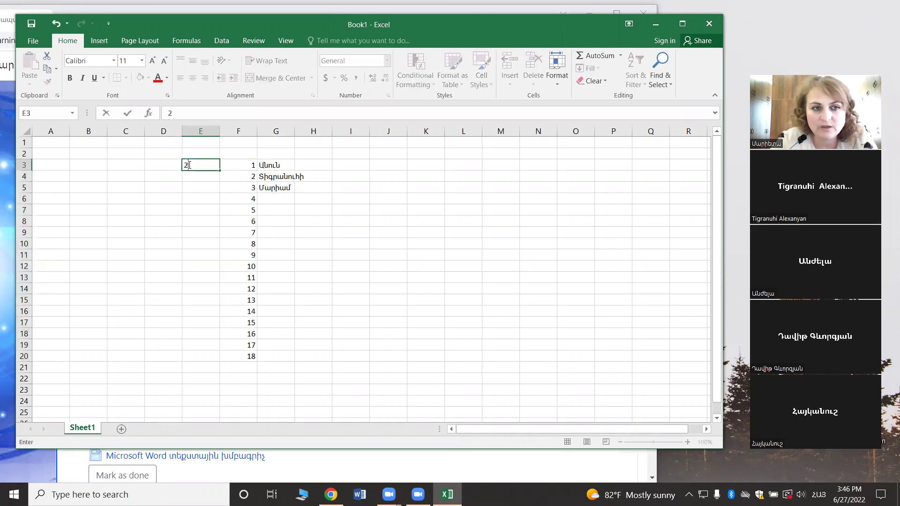
{"action": "left_click", "coordinate": [191, 178]}
{"action": "type", "text": "4"}
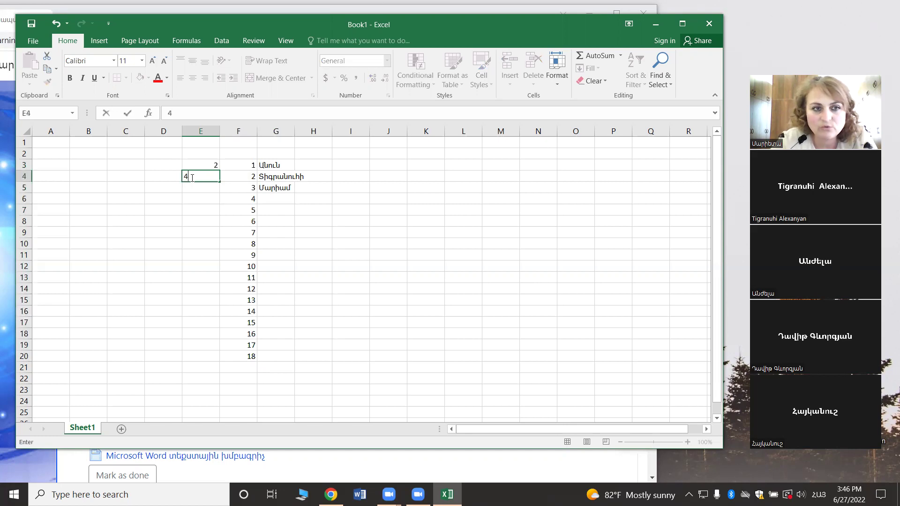
{"action": "left_click_drag", "start_coordinate": [209, 165], "coordinate": [218, 358]}
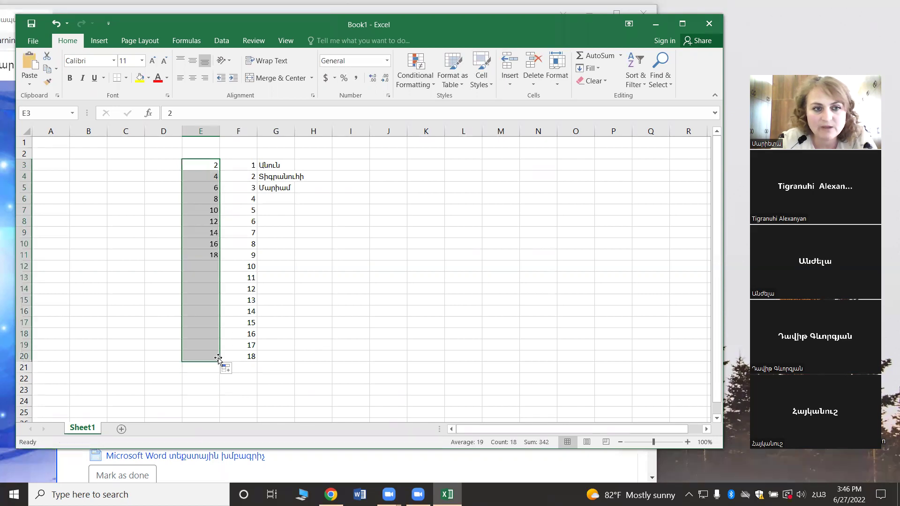
{"action": "left_click", "coordinate": [132, 163]}
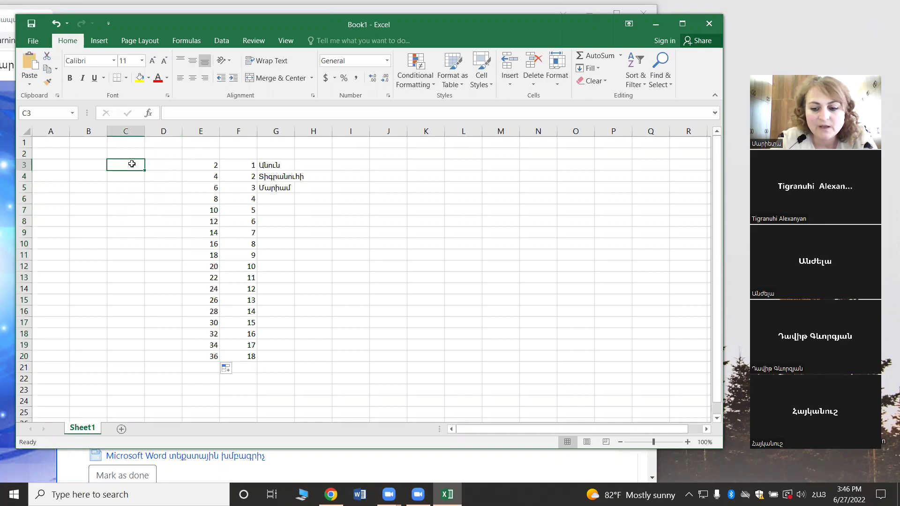
Step: Enter 1, 5 and 10 in C3:C5, then extend the multiples of five to 85 in C20
{"action": "type", "text": "1"}
{"action": "left_click", "coordinate": [131, 176]}
{"action": "type", "text": "5"}
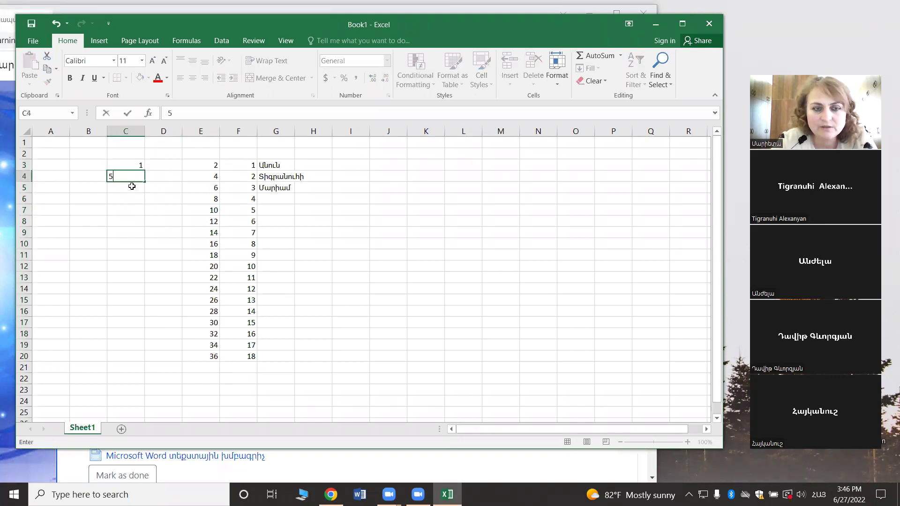
{"action": "left_click", "coordinate": [131, 186]}
{"action": "type", "text": "10"}
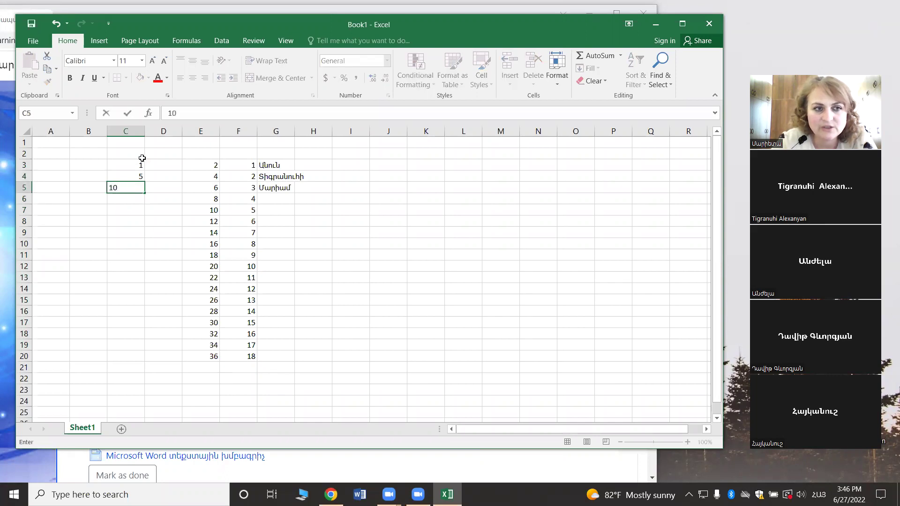
{"action": "mouse_move", "coordinate": [136, 174]}
{"action": "left_mouse_down"}
{"action": "mouse_move", "coordinate": [154, 227]}
{"action": "mouse_move", "coordinate": [155, 365]}
{"action": "left_mouse_up"}
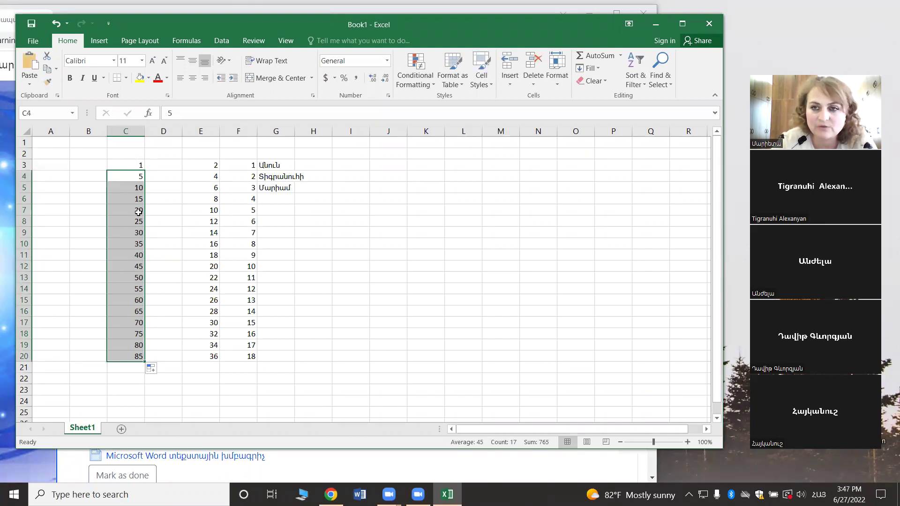
{"action": "left_click", "coordinate": [168, 166]}
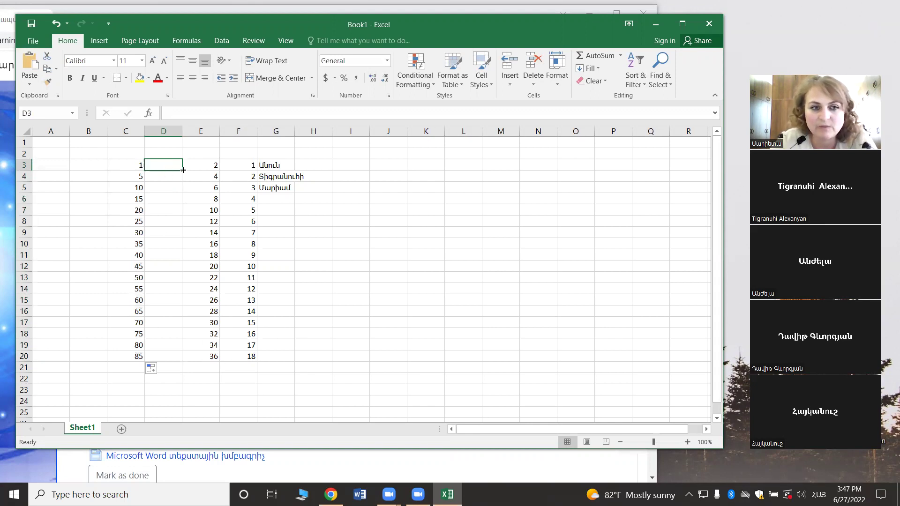
{"action": "left_click_drag", "start_coordinate": [212, 164], "coordinate": [200, 365]}
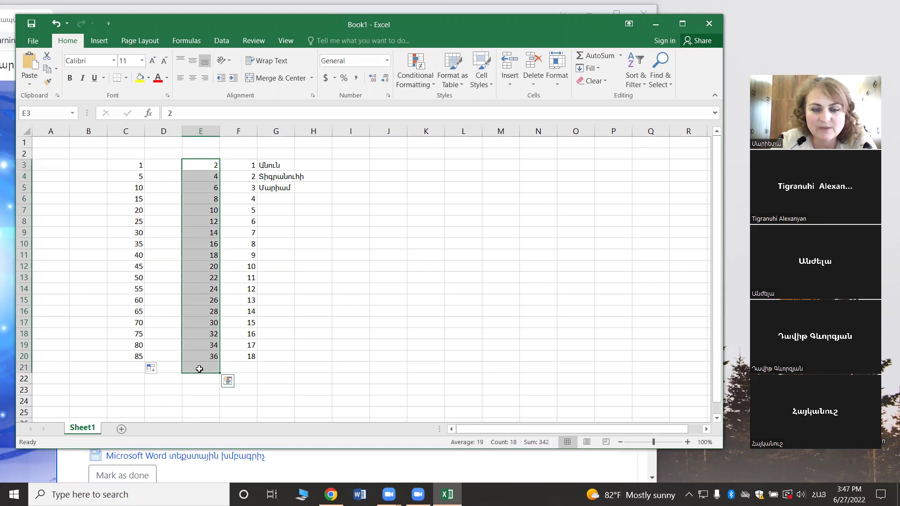
{"action": "left_click", "coordinate": [621, 56]}
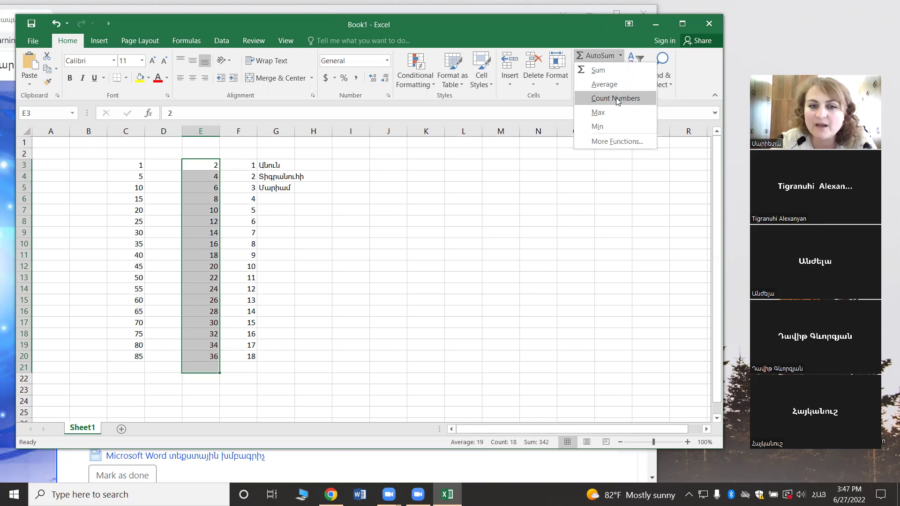
{"action": "left_click", "coordinate": [616, 97]}
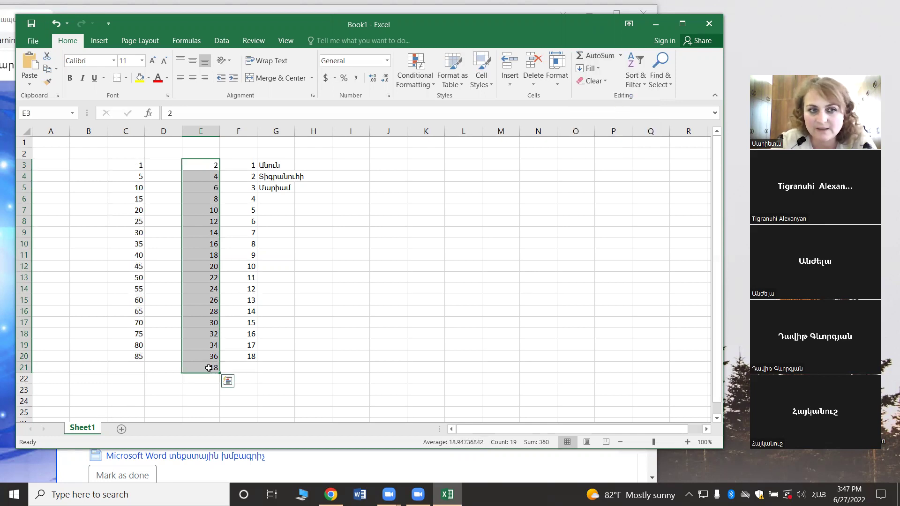
{"action": "left_click", "coordinate": [208, 368]}
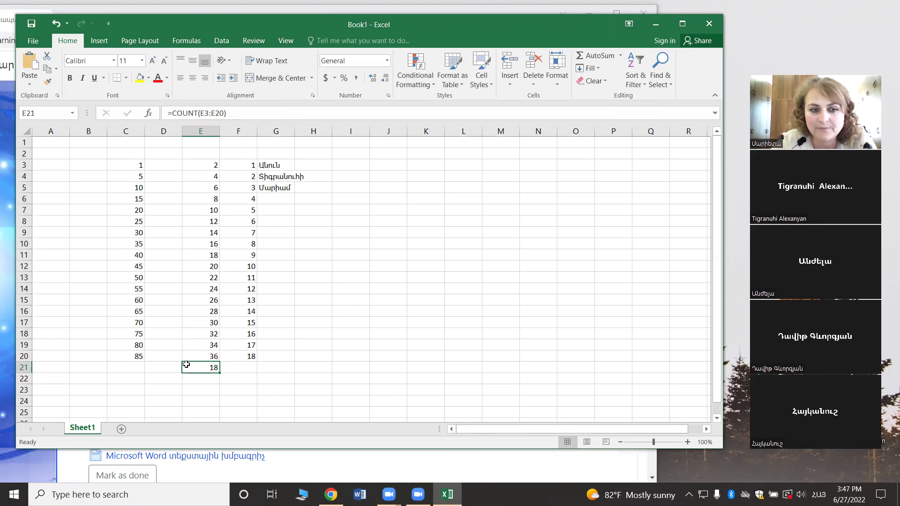
{"action": "key", "text": "Delete"}
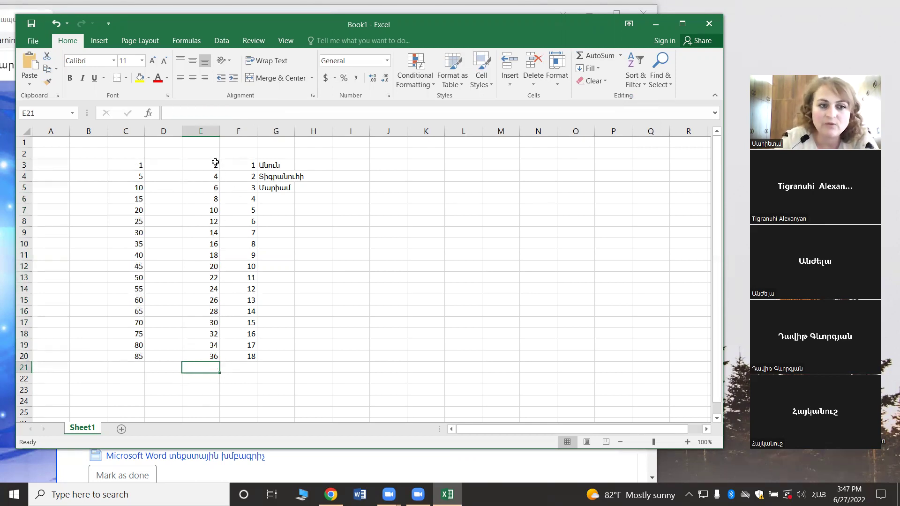
Step: AutoSum E3:E20 into E21, giving =SUM(E3:E20) = 342
{"action": "left_click_drag", "start_coordinate": [215, 163], "coordinate": [216, 356]}
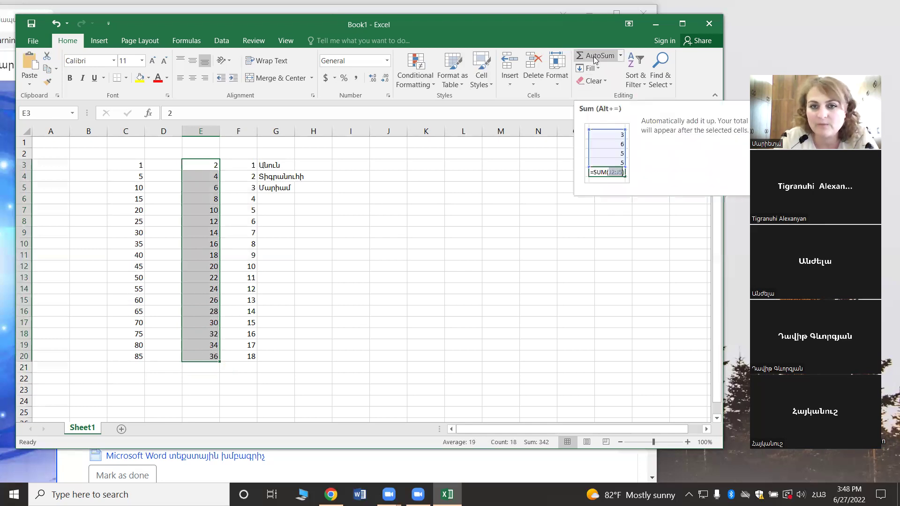
{"action": "left_click", "coordinate": [594, 56]}
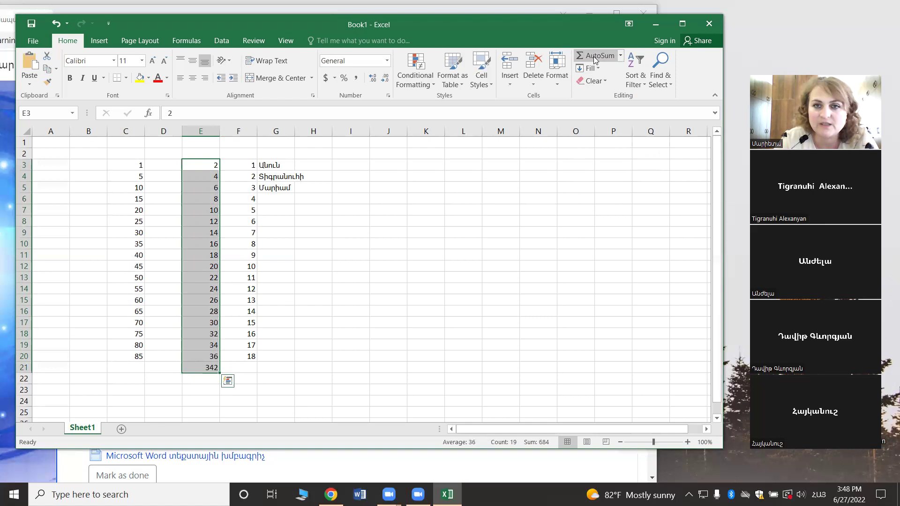
{"action": "left_click", "coordinate": [621, 56]}
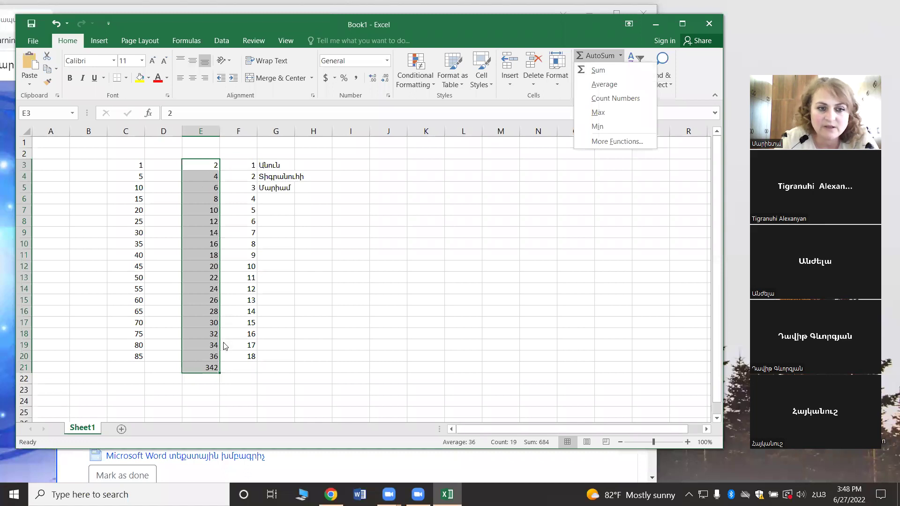
{"action": "left_click", "coordinate": [209, 366]}
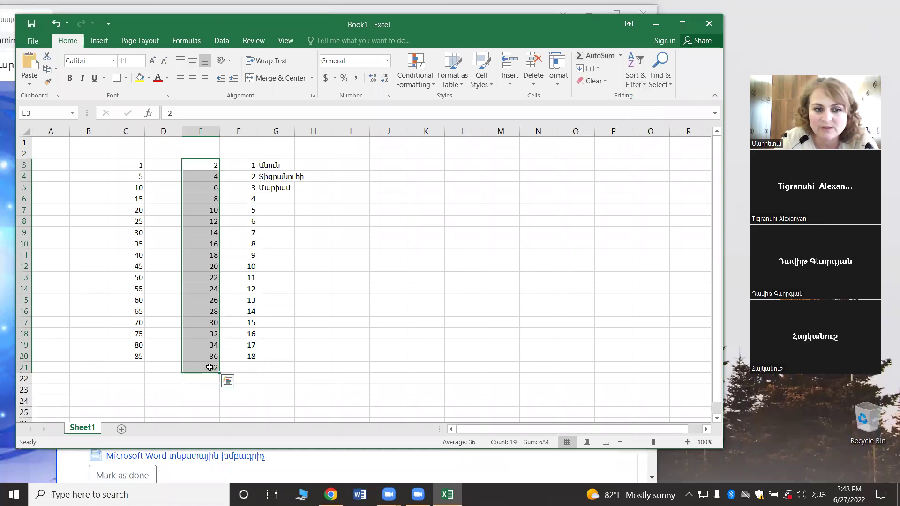
{"action": "left_click", "coordinate": [210, 366]}
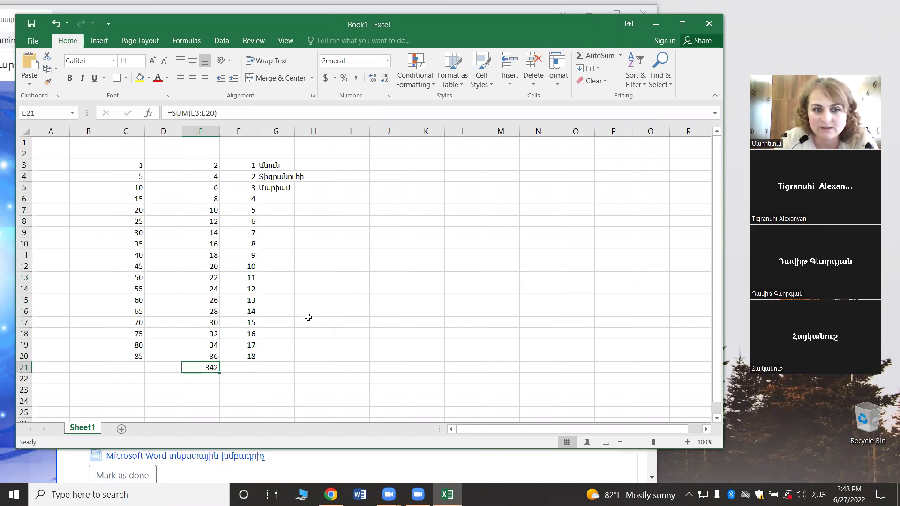
Step: Replace the C21 sum with =AVERAGE(C3:C20), returning 42.55556
{"action": "left_click_drag", "start_coordinate": [130, 165], "coordinate": [131, 368]}
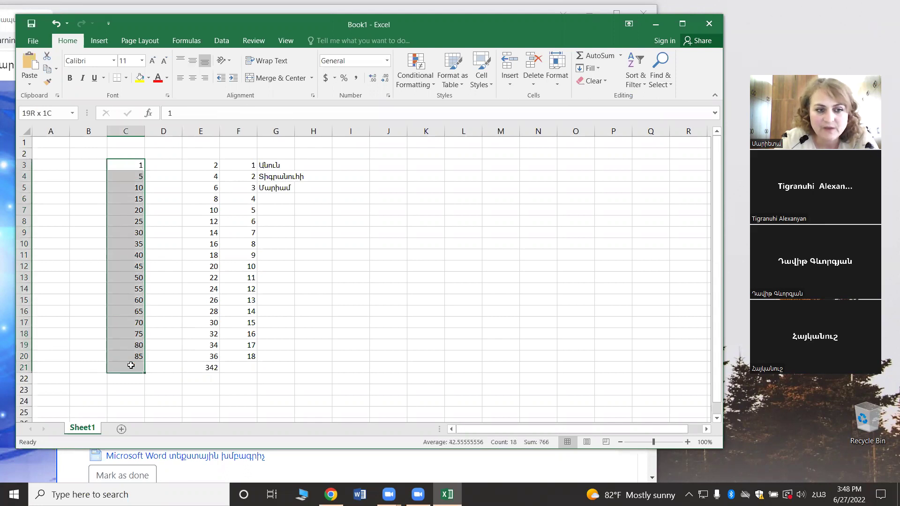
{"action": "left_click", "coordinate": [614, 57]}
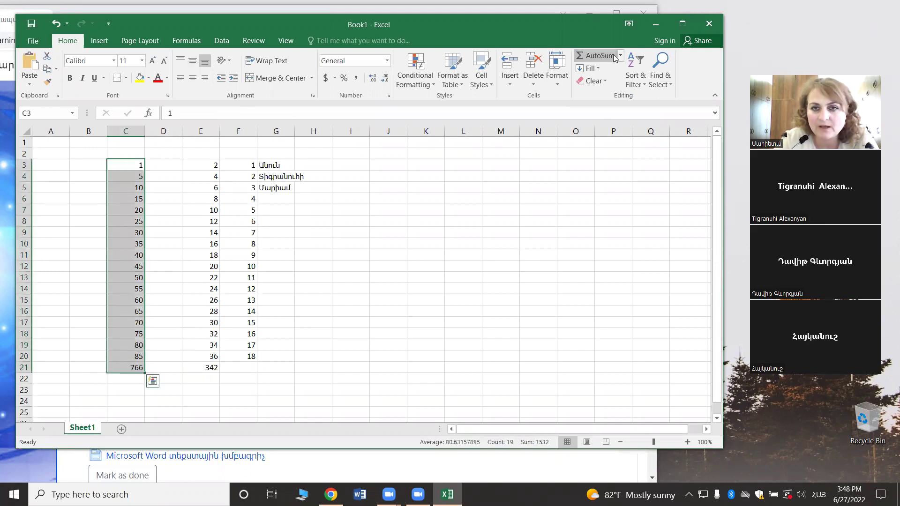
{"action": "left_click", "coordinate": [54, 24]}
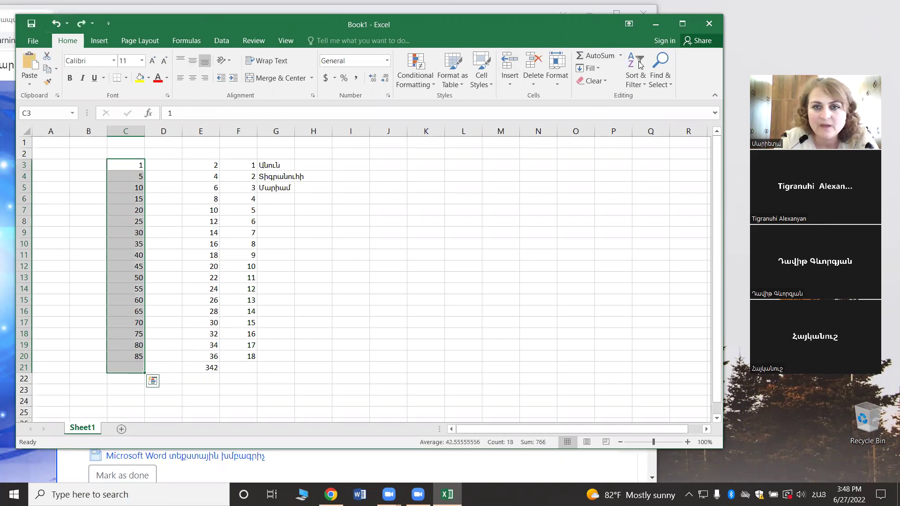
{"action": "left_click", "coordinate": [620, 57]}
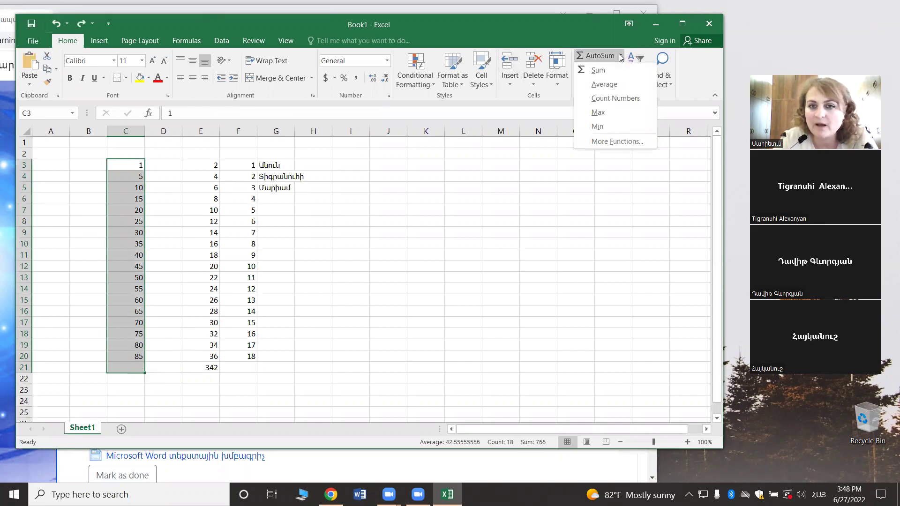
{"action": "left_click", "coordinate": [619, 88]}
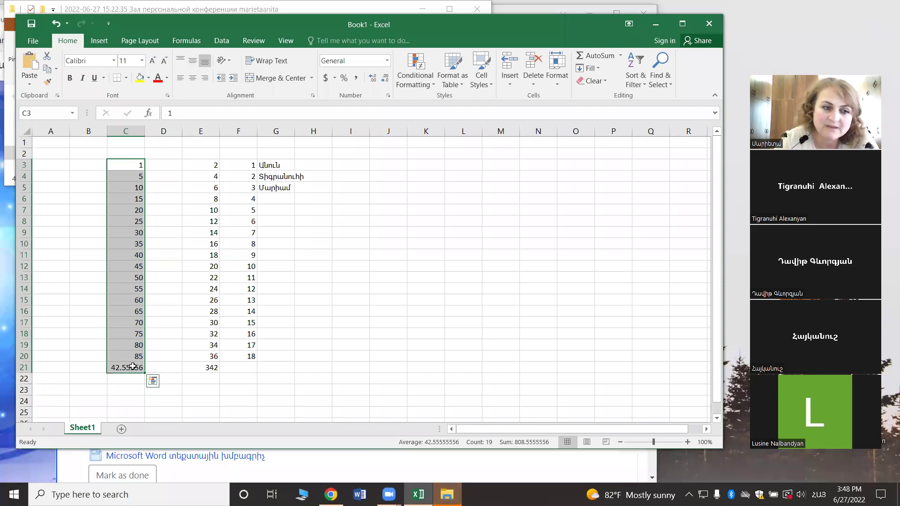
{"action": "left_click", "coordinate": [130, 368]}
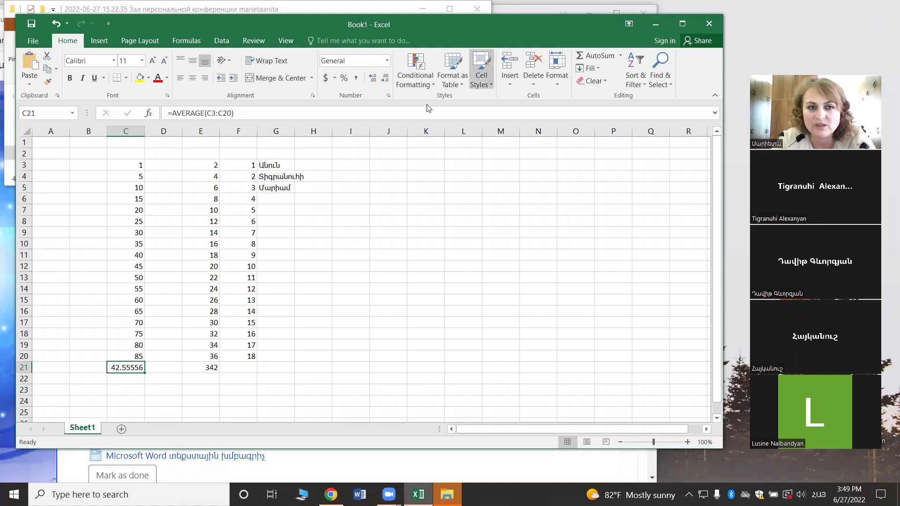
{"action": "left_click", "coordinate": [262, 114]}
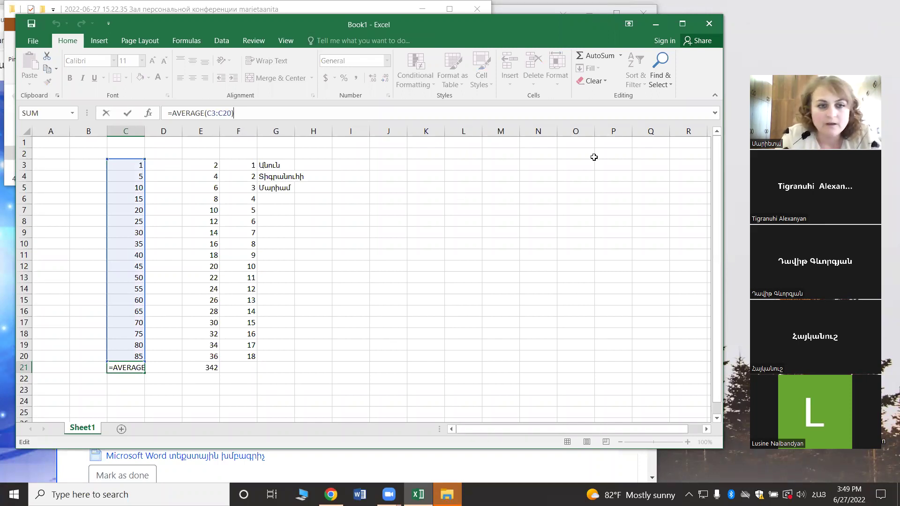
{"action": "left_click", "coordinate": [370, 218]}
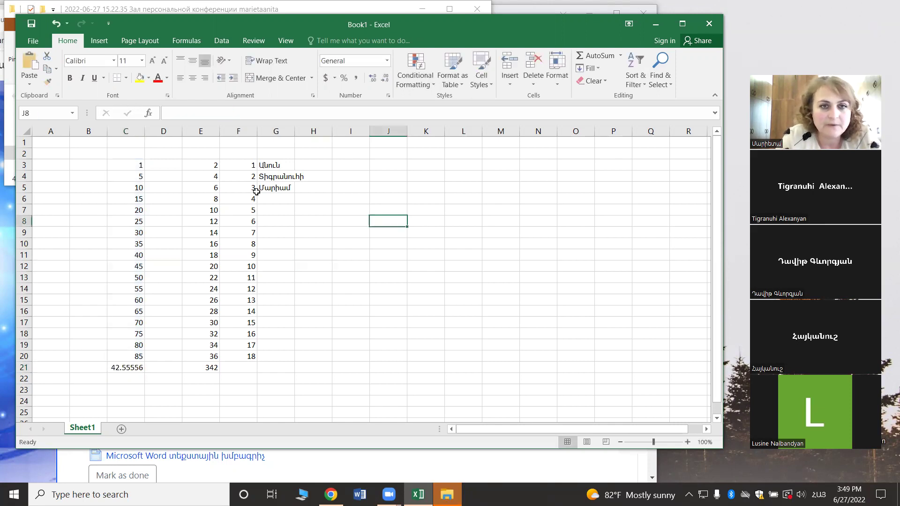
Step: Merge G3:H3 so the Անուն header is centred across both cells
{"action": "left_click", "coordinate": [213, 165]}
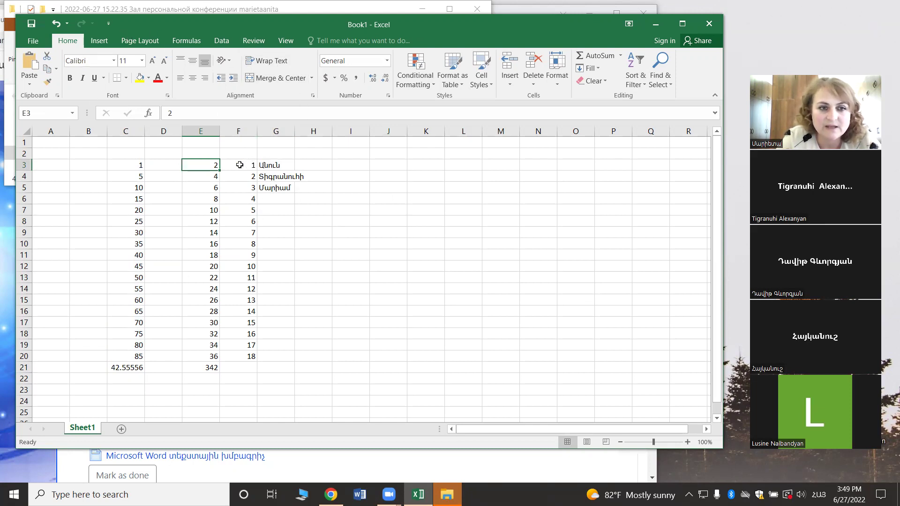
{"action": "left_click_drag", "start_coordinate": [270, 165], "coordinate": [304, 166]}
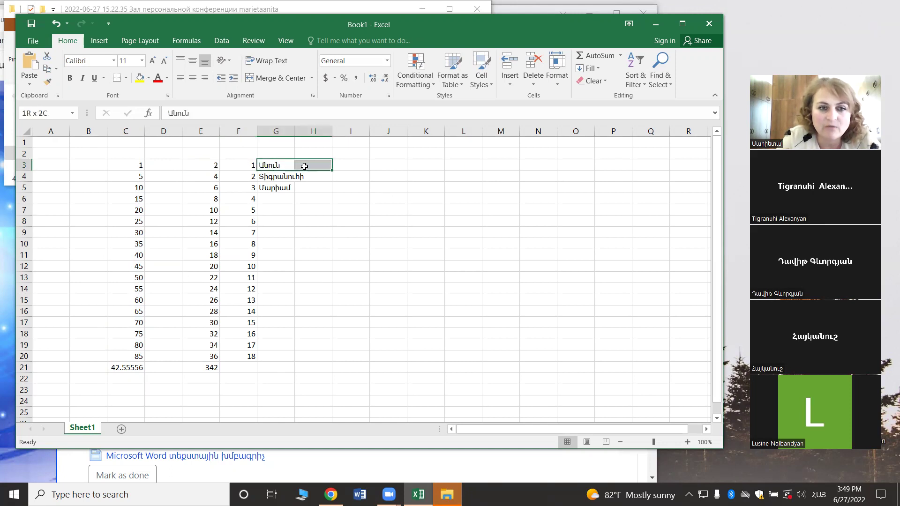
{"action": "left_click", "coordinate": [285, 78]}
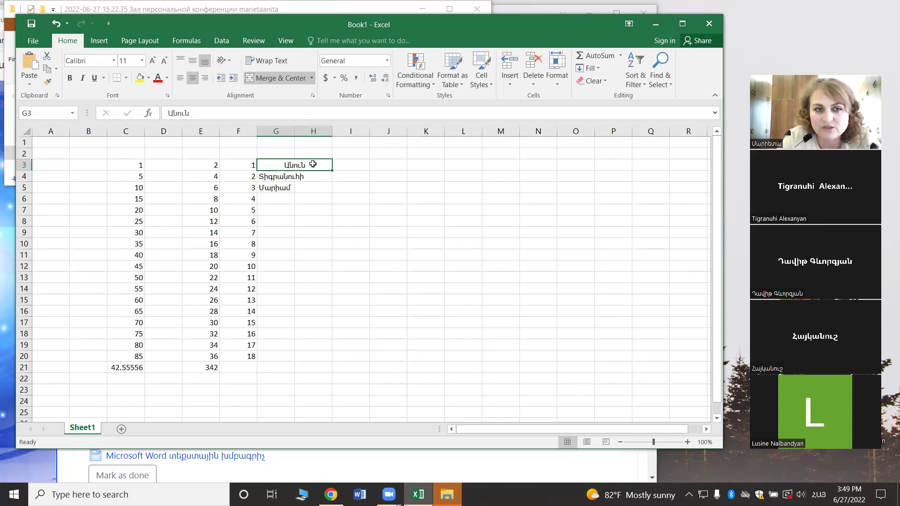
{"action": "left_click", "coordinate": [321, 152]}
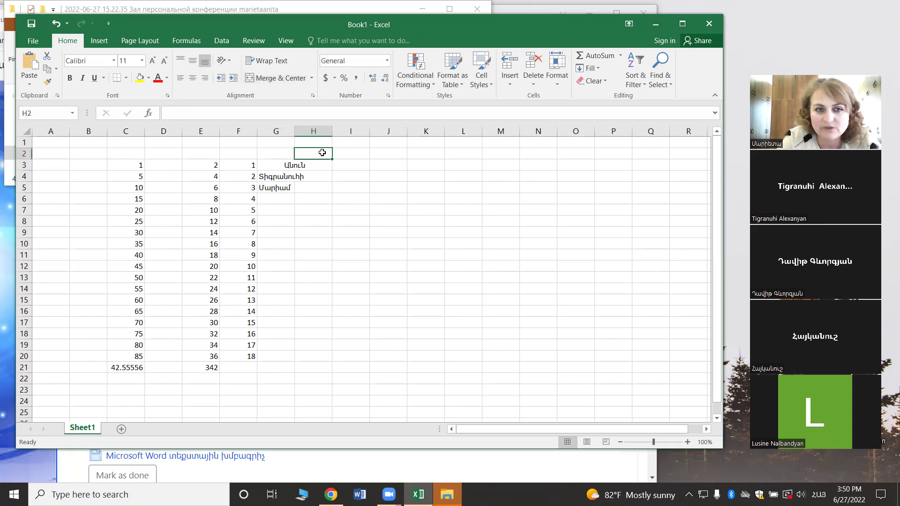
{"action": "left_click", "coordinate": [316, 166]}
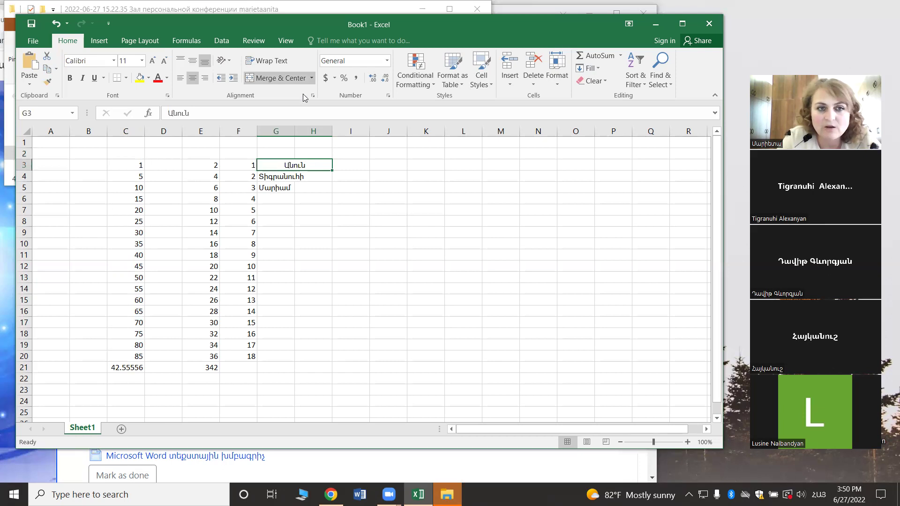
Step: Unmerge G3:H3 back into separate cells
{"action": "left_click", "coordinate": [312, 78]}
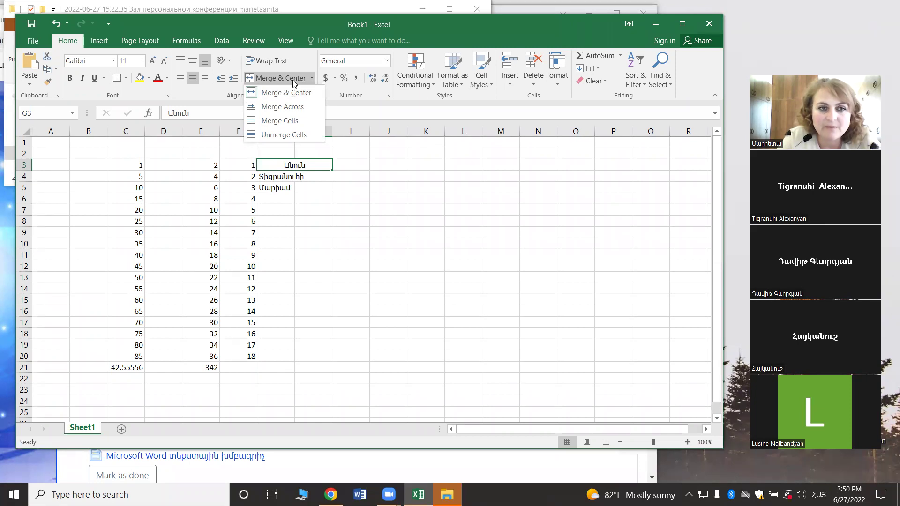
{"action": "left_click", "coordinate": [292, 80]}
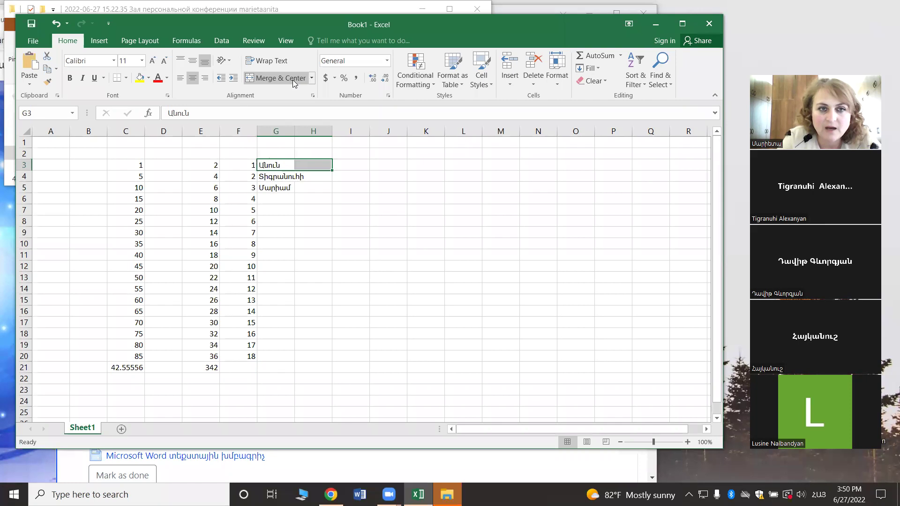
{"action": "left_click", "coordinate": [402, 286]}
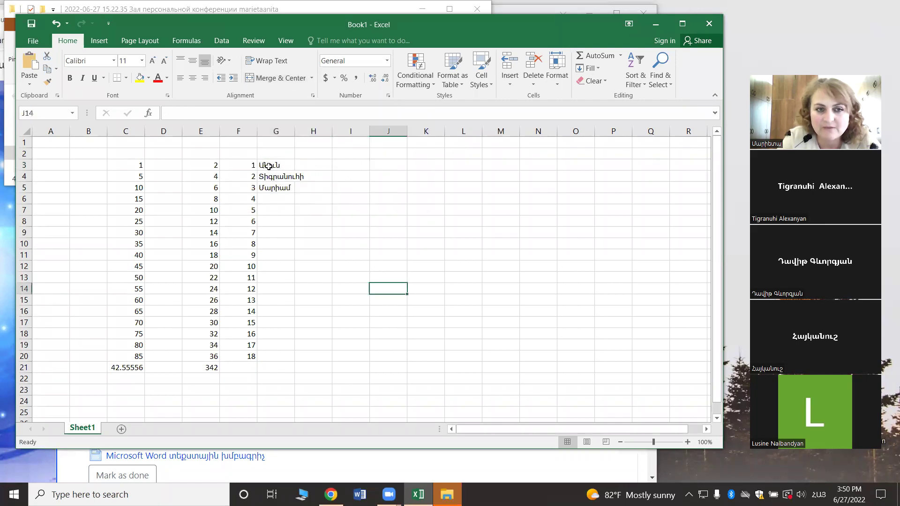
Step: Merge G3:H4 despite the data-loss warning, then undo it to restore the lost name
{"action": "mouse_move", "coordinate": [268, 166]}
{"action": "left_mouse_down"}
{"action": "mouse_move", "coordinate": [305, 164]}
{"action": "mouse_move", "coordinate": [305, 175]}
{"action": "left_mouse_up"}
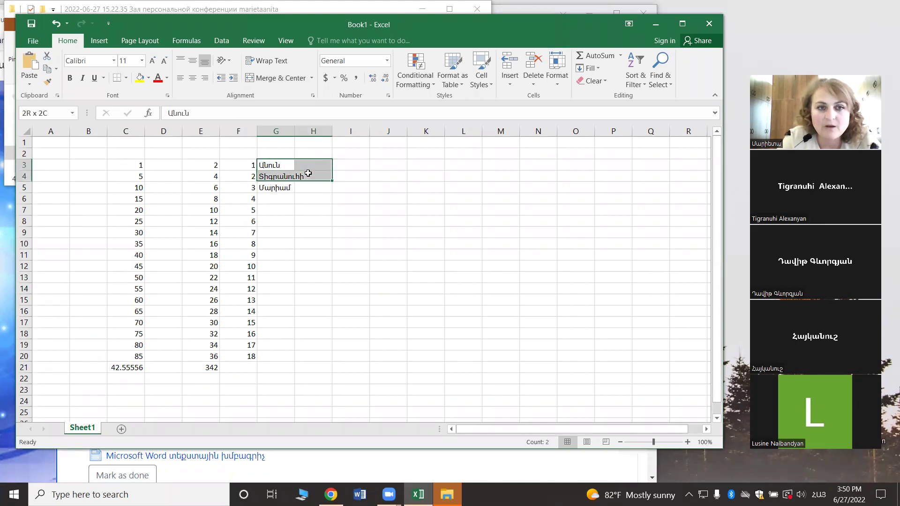
{"action": "left_click", "coordinate": [296, 80]}
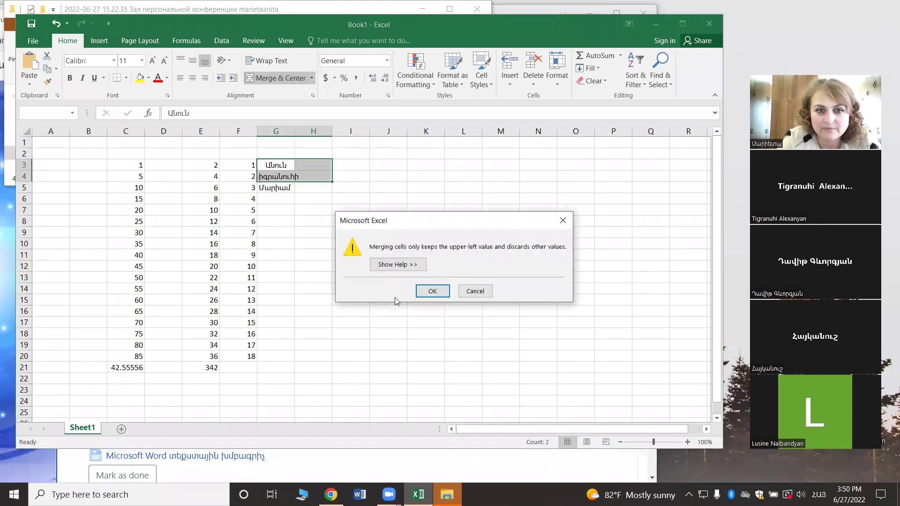
{"action": "left_click", "coordinate": [432, 291]}
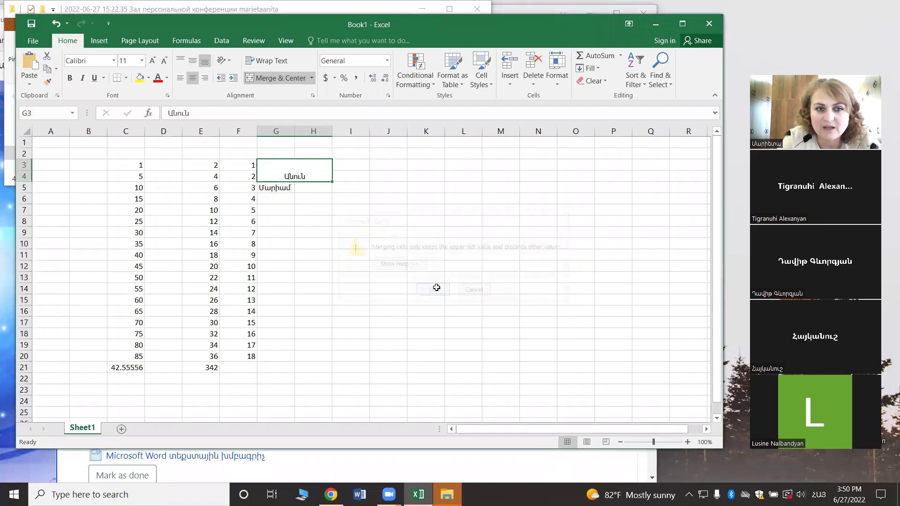
{"action": "left_click", "coordinate": [357, 173]}
{"action": "left_click", "coordinate": [292, 163]}
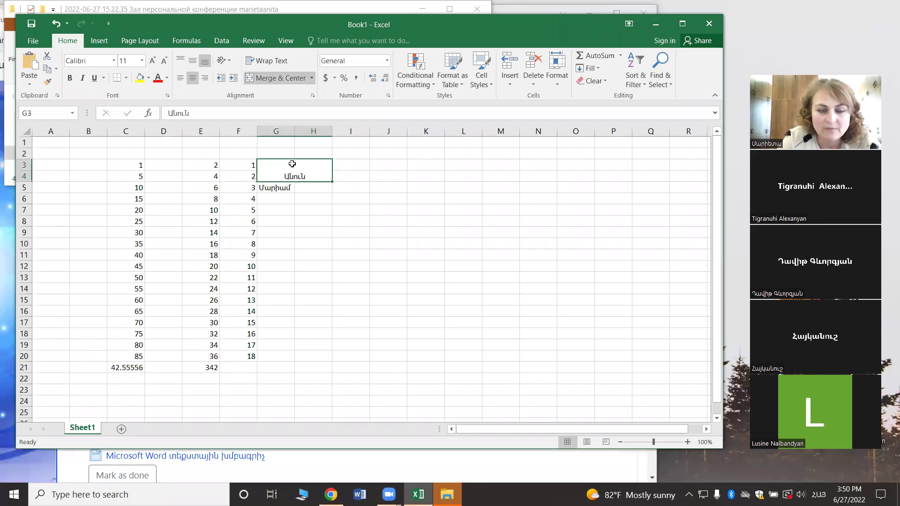
{"action": "left_click", "coordinate": [55, 23]}
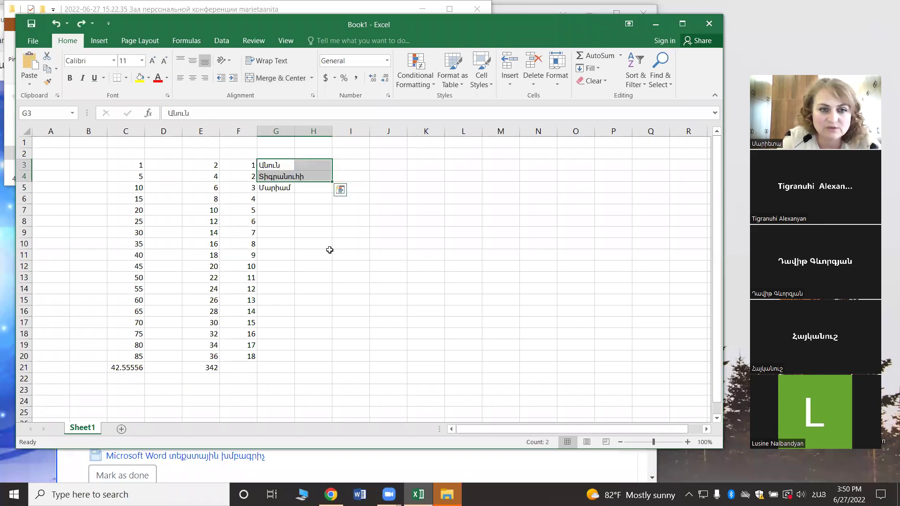
{"action": "left_click", "coordinate": [411, 206]}
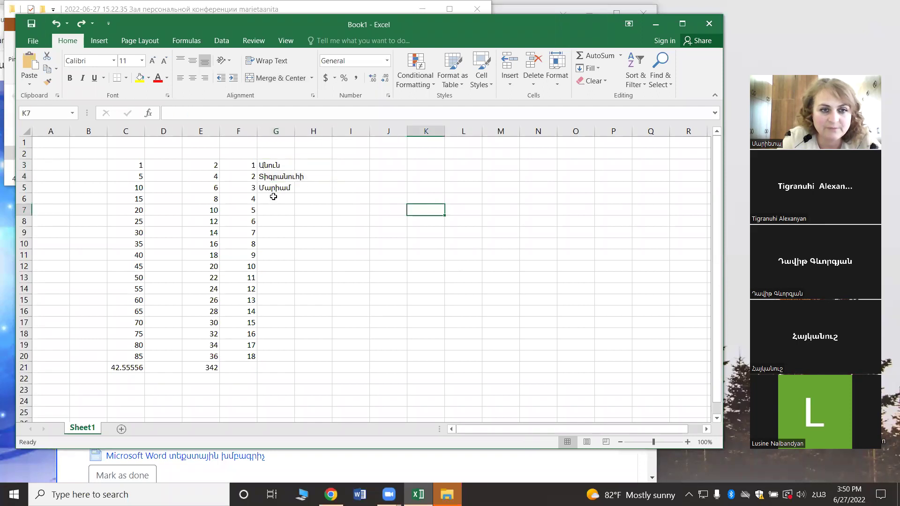
Step: Add two more first names in G6 and G7
{"action": "left_click", "coordinate": [273, 196]}
{"action": "type", "text": "Արա"}
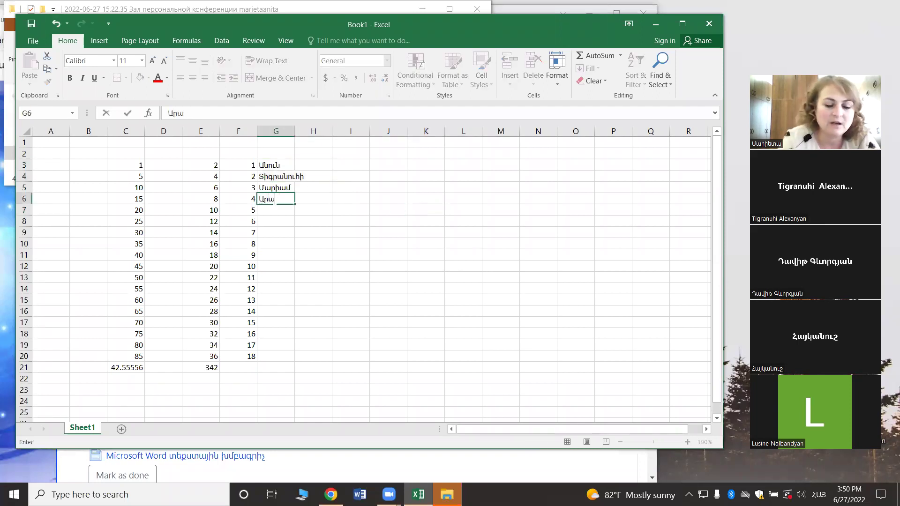
{"action": "type", "text": "մ"}
{"action": "key", "text": "Return"}
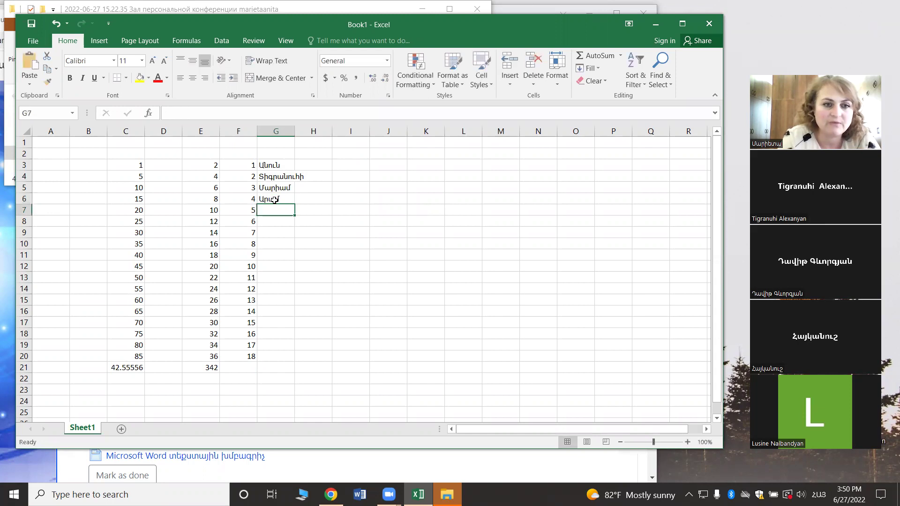
{"action": "type", "text": "Ա"}
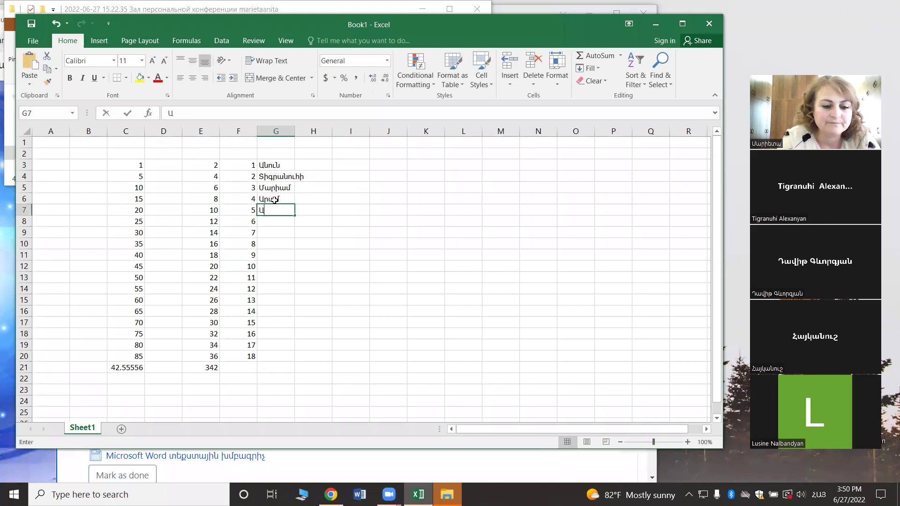
{"action": "type", "text": "ննա"}
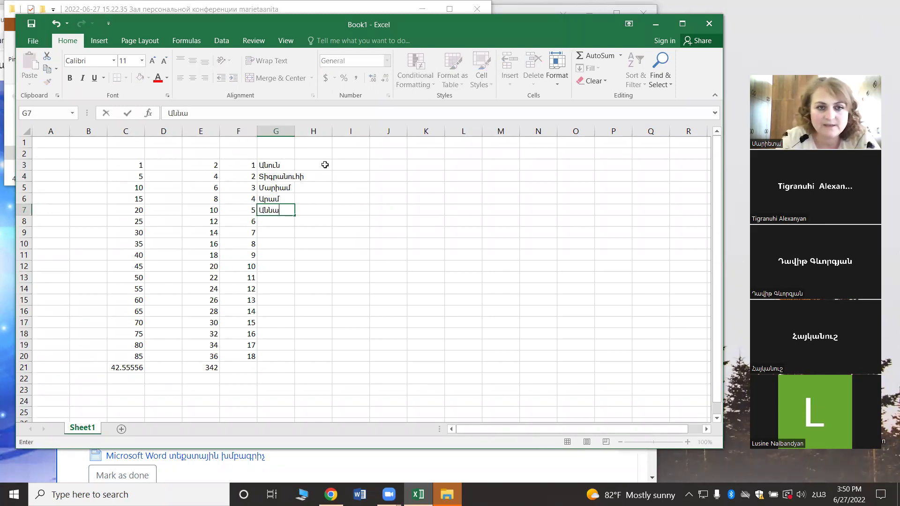
{"action": "left_click", "coordinate": [322, 181]}
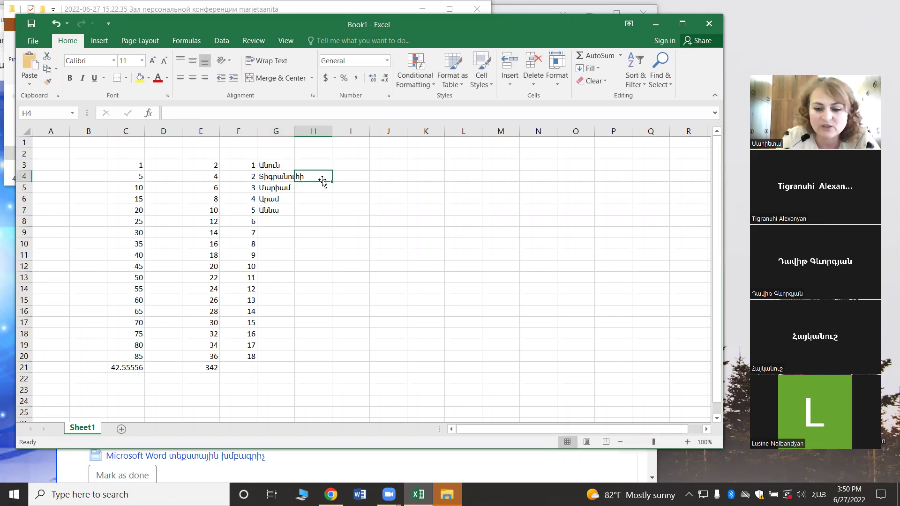
Step: Enter the salaries 250000, 120000, 65000 and 270000 in H4:H7
{"action": "type", "text": "250000"}
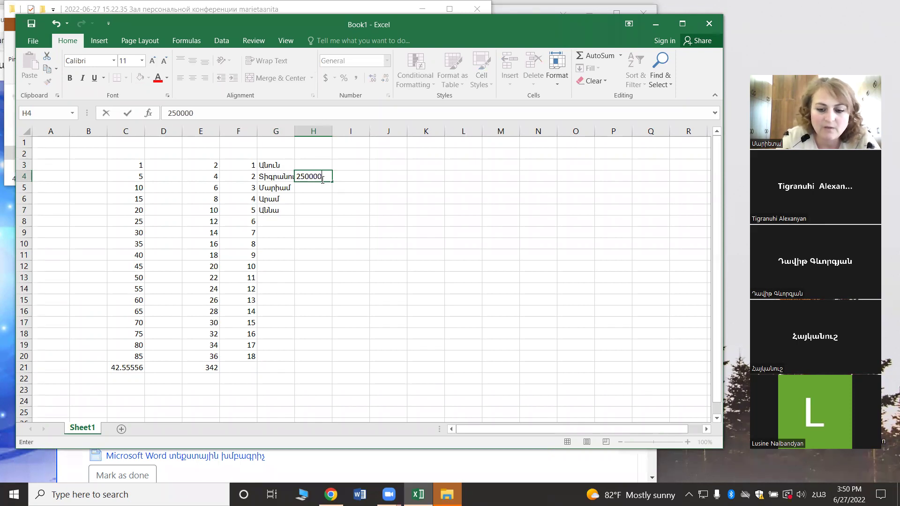
{"action": "key", "text": "Return"}
{"action": "type", "text": "12000"}
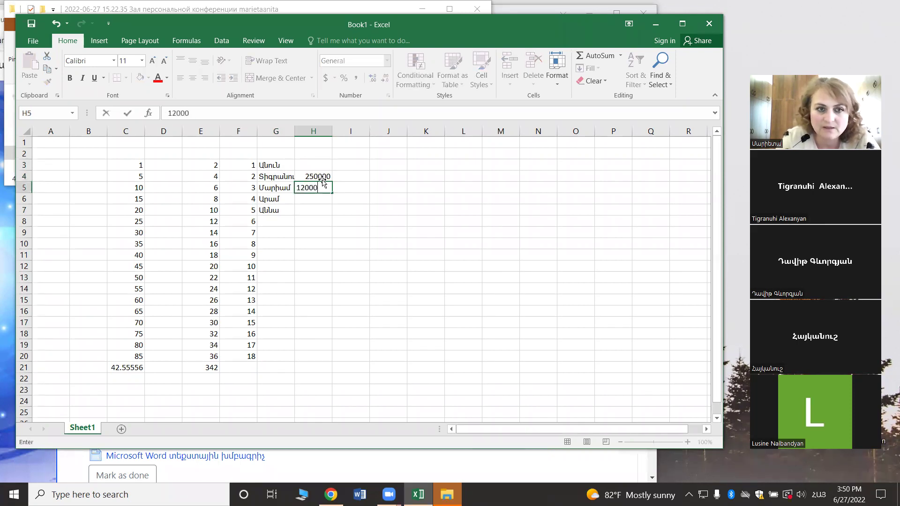
{"action": "type", "text": "0"}
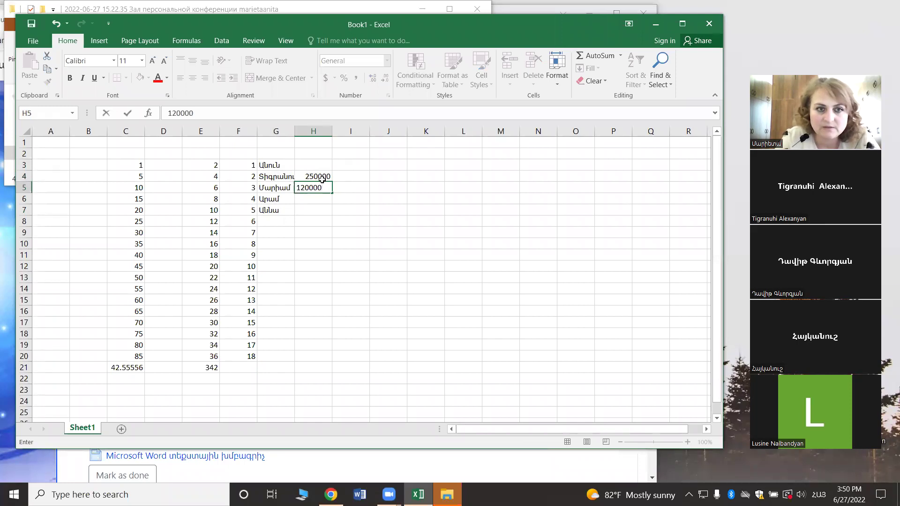
{"action": "key", "text": "Return"}
{"action": "type", "text": "65000"}
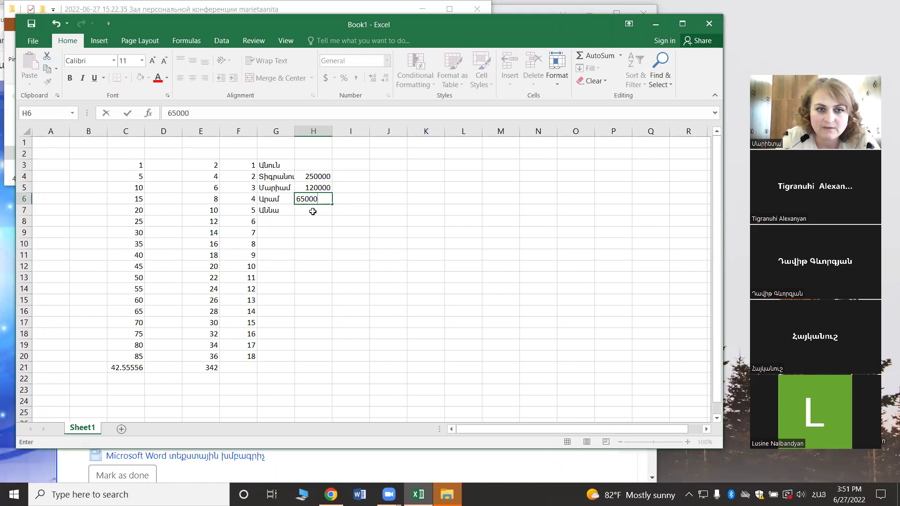
{"action": "left_click", "coordinate": [313, 210]}
{"action": "type", "text": "270000"}
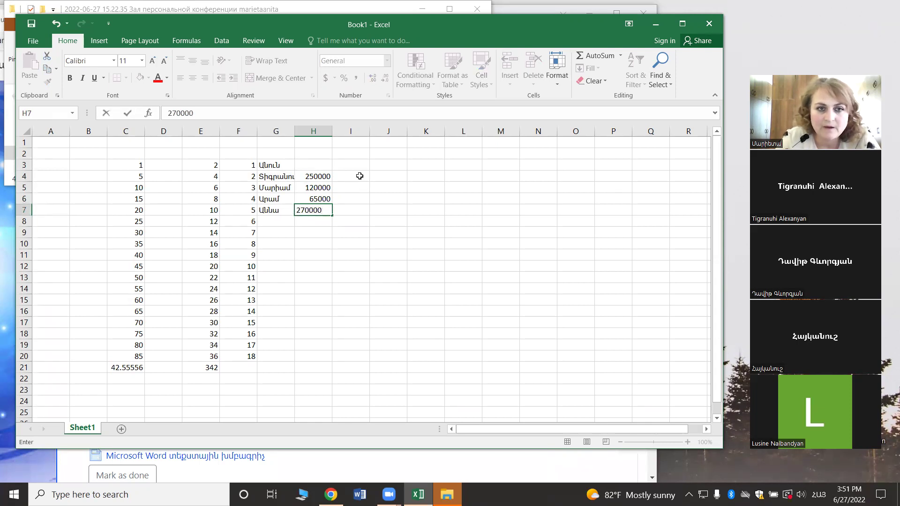
{"action": "left_click", "coordinate": [360, 176]}
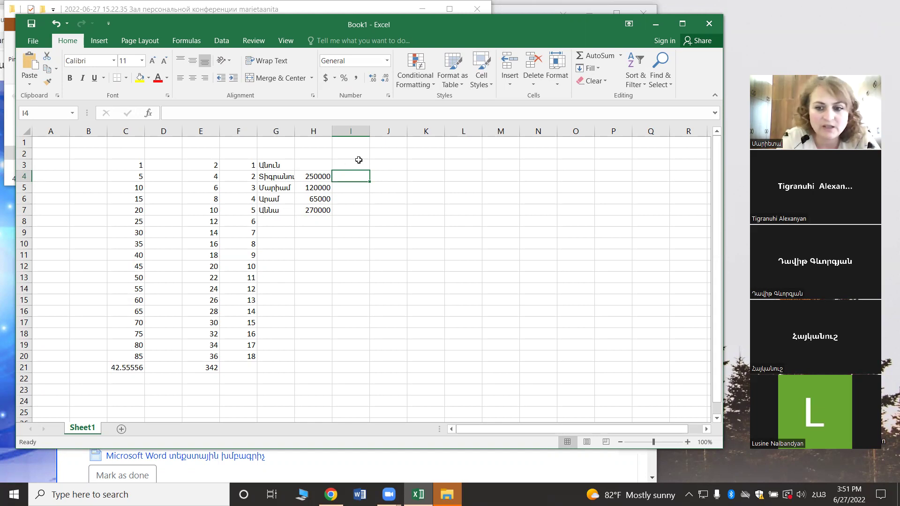
Step: Enter =H4/100*20 in I4 to compute 20% of the first salary
{"action": "key", "text": "alt+shift"}
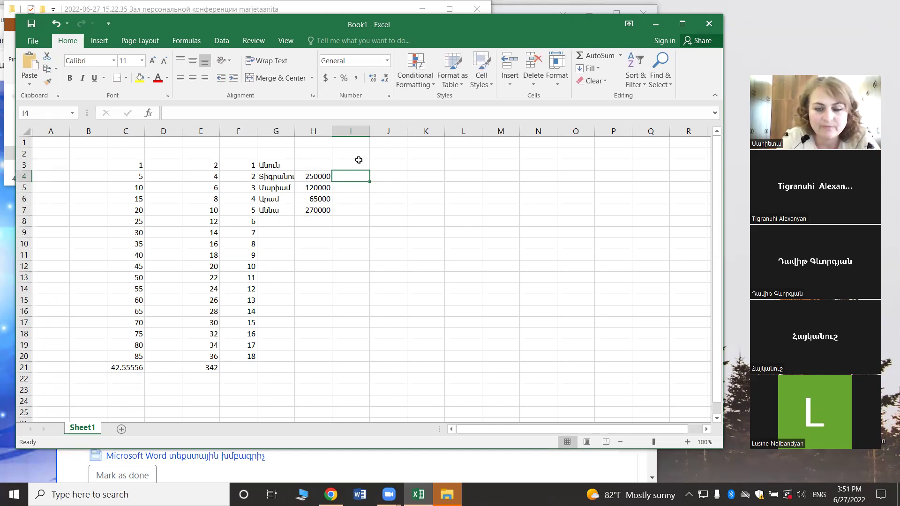
{"action": "type", "text": "="}
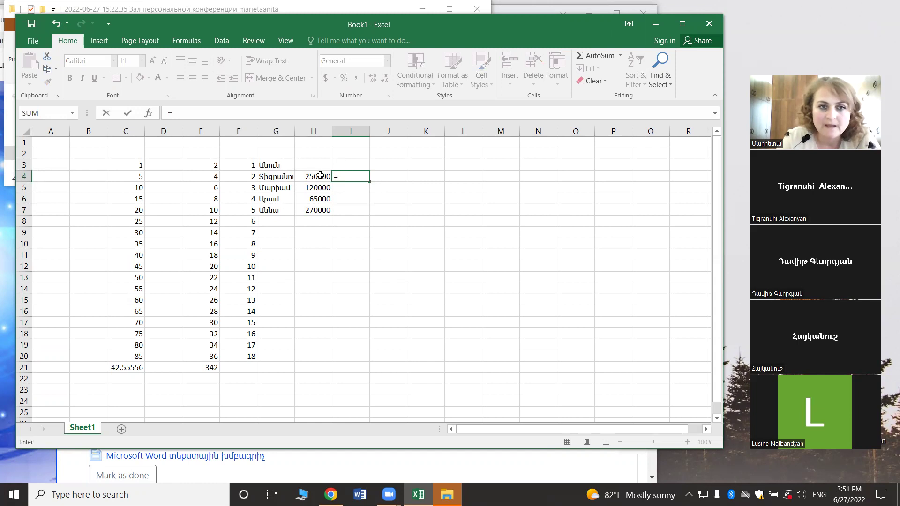
{"action": "left_click", "coordinate": [317, 176]}
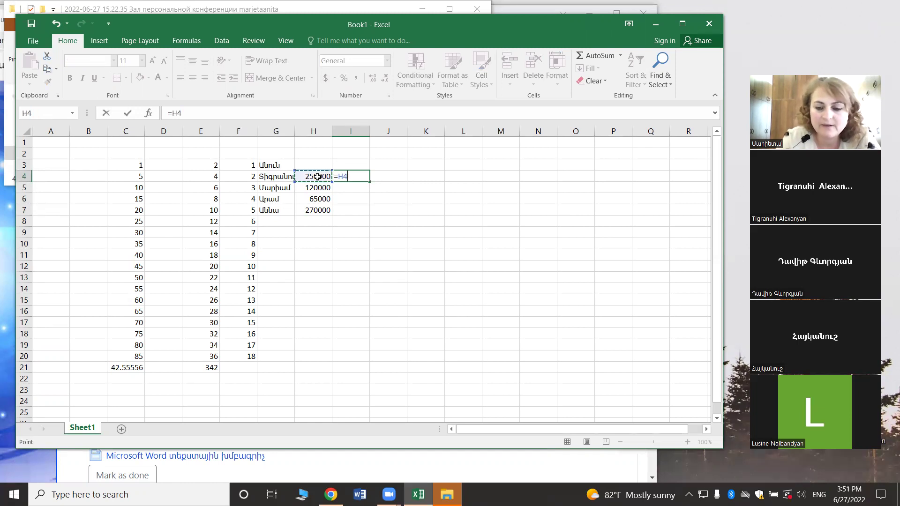
{"action": "type", "text": "/"}
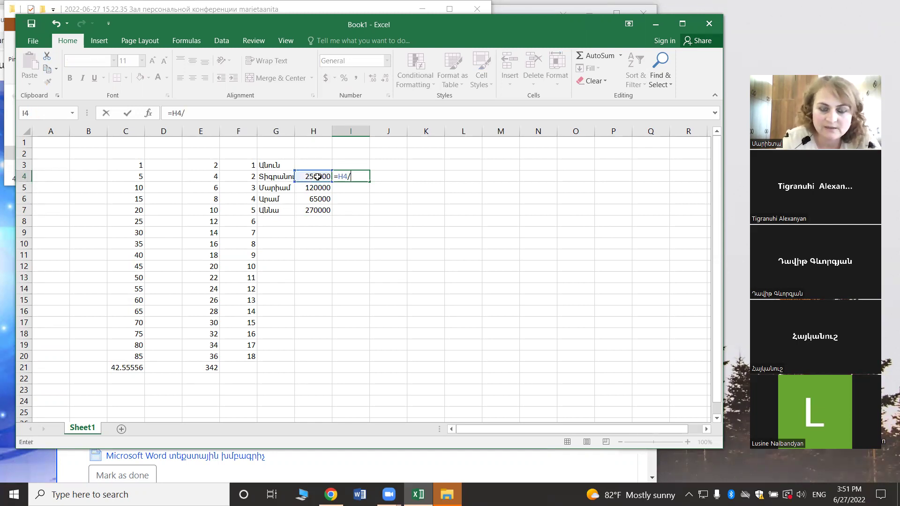
{"action": "type", "text": "100"}
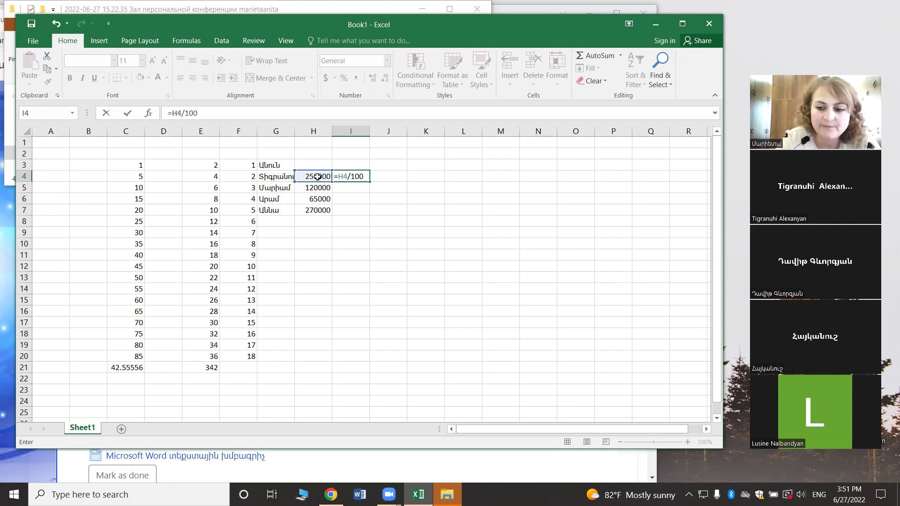
{"action": "type", "text": "*20"}
{"action": "key", "text": "Return"}
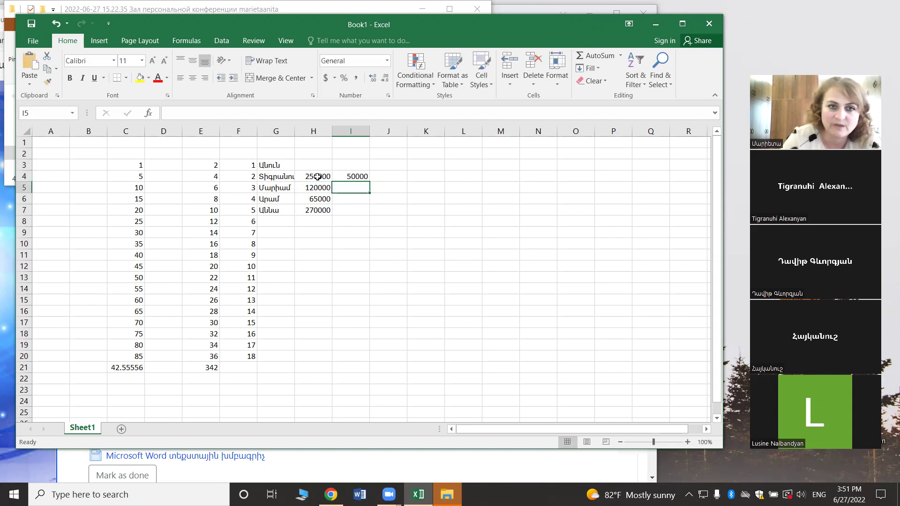
Step: Fill the 20% formula down to I7 and check the results 24000, 13000 and 54000
{"action": "left_click", "coordinate": [360, 177]}
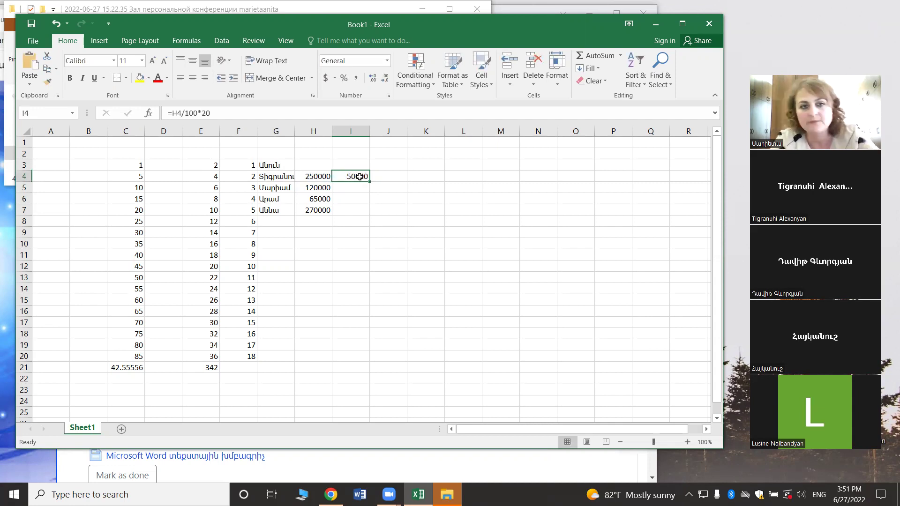
{"action": "left_click_drag", "start_coordinate": [369, 180], "coordinate": [369, 214]}
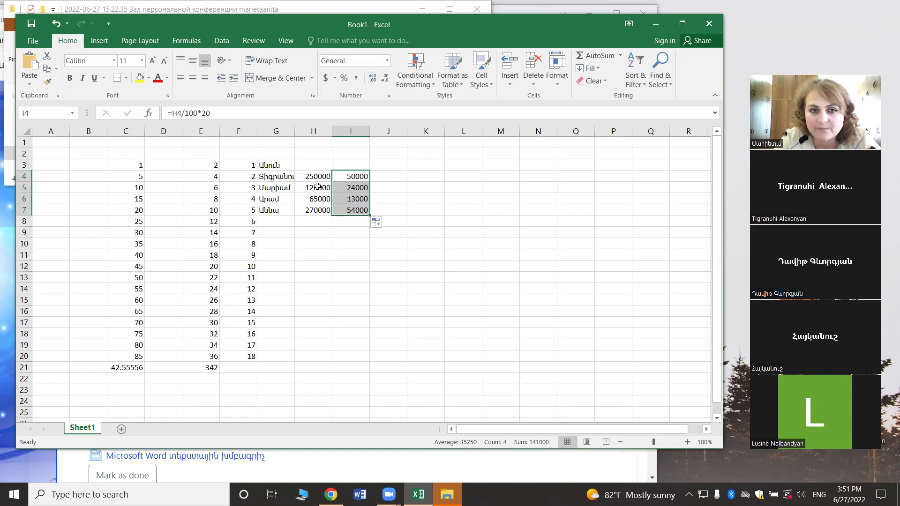
{"action": "left_click", "coordinate": [317, 186]}
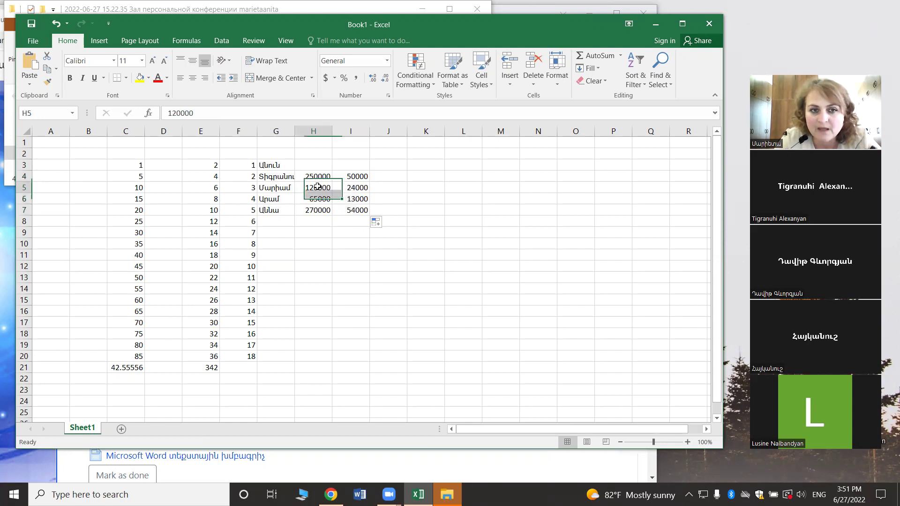
{"action": "left_click", "coordinate": [365, 188]}
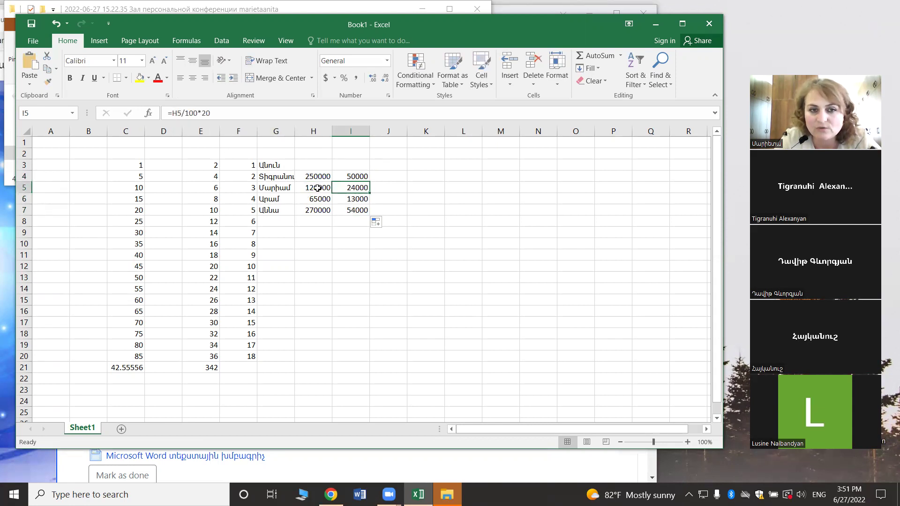
{"action": "left_click", "coordinate": [345, 199]}
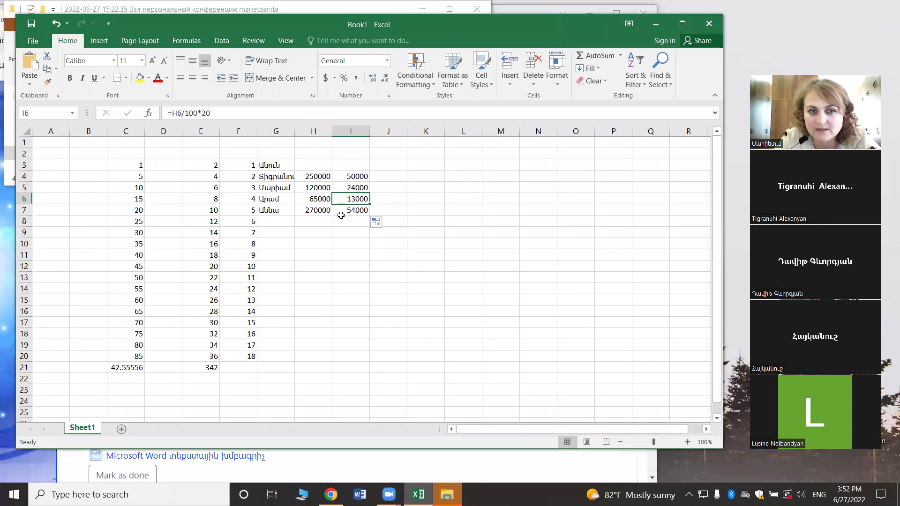
{"action": "left_click", "coordinate": [347, 211]}
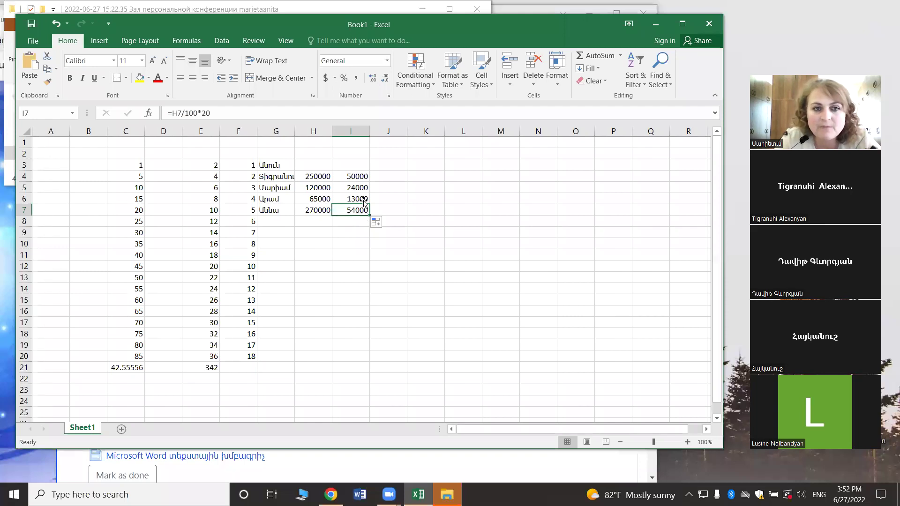
Step: Enter =H4-I4 in J4 to subtract the 20% from the salary
{"action": "left_click", "coordinate": [383, 176]}
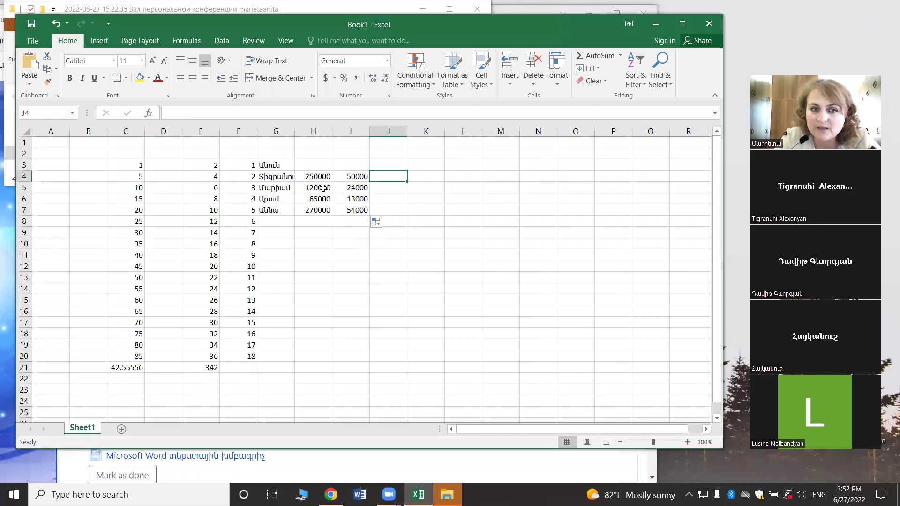
{"action": "type", "text": "="}
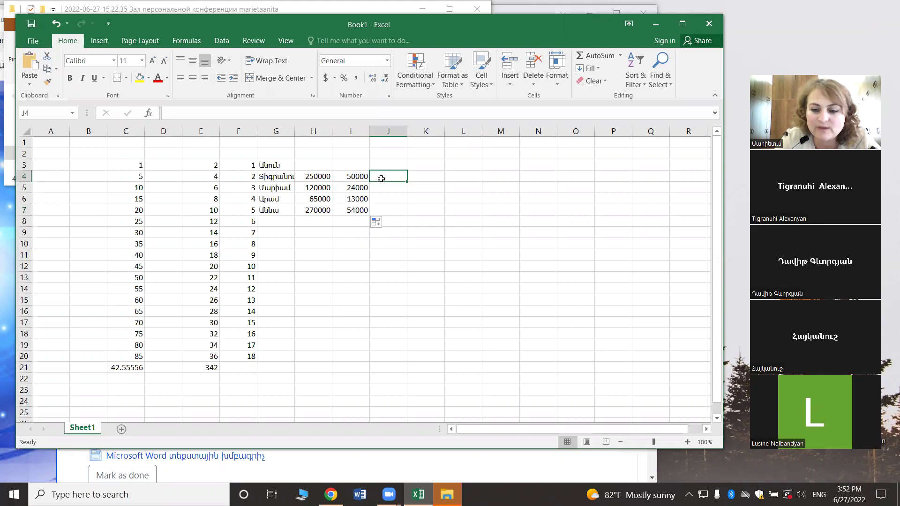
{"action": "left_click", "coordinate": [319, 177]}
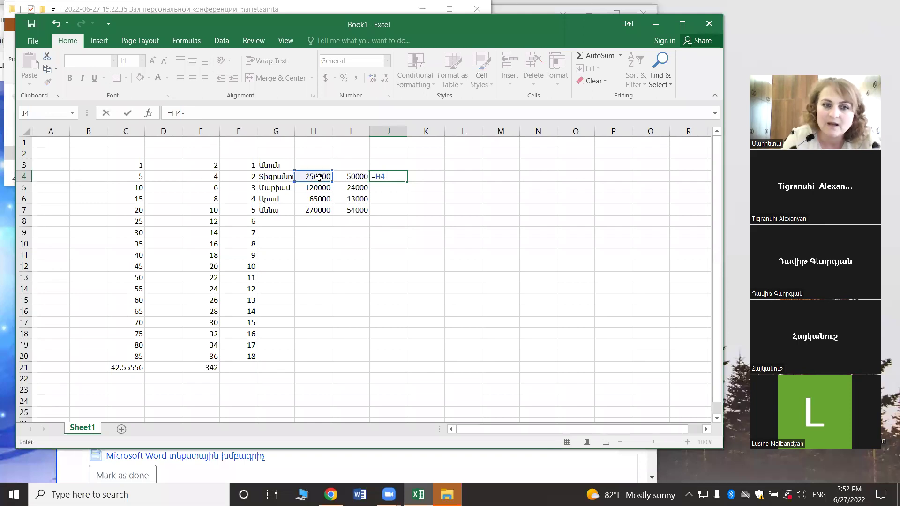
{"action": "type", "text": "-"}
{"action": "left_click", "coordinate": [346, 177]}
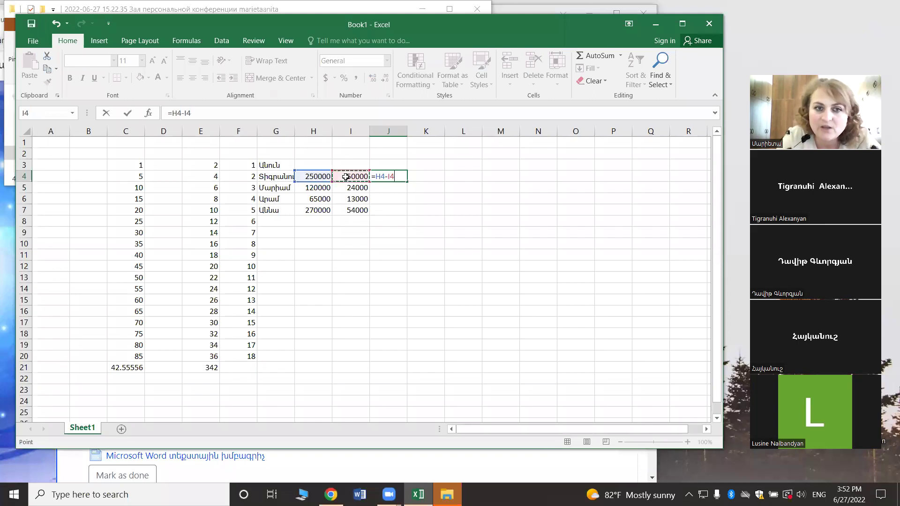
{"action": "key", "text": "Return"}
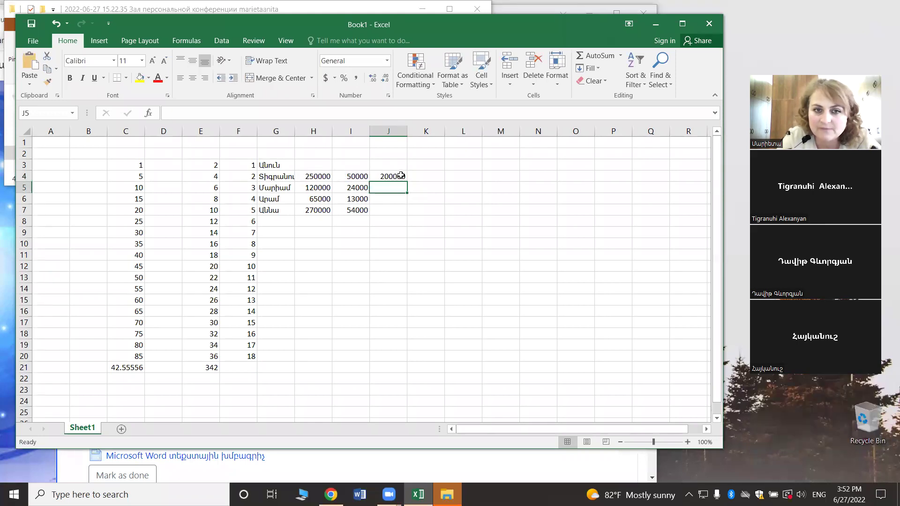
Step: Fill =H4-I4 down to J7 and select the table G4:J7
{"action": "left_click", "coordinate": [405, 179]}
{"action": "left_click_drag", "start_coordinate": [407, 181], "coordinate": [405, 213]}
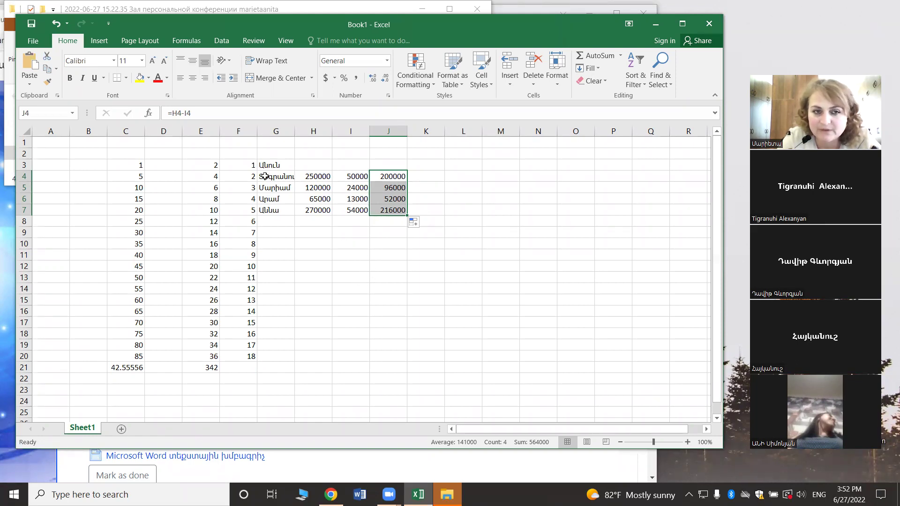
{"action": "left_click_drag", "start_coordinate": [263, 175], "coordinate": [383, 209]}
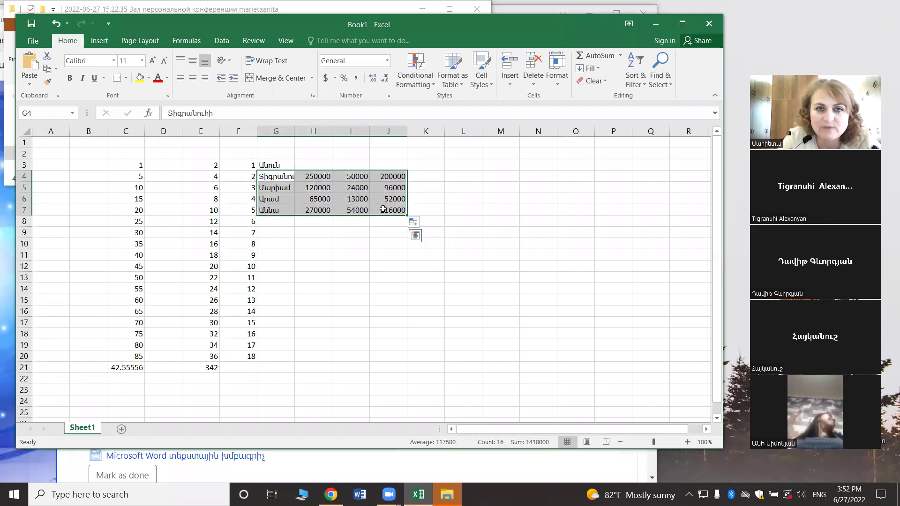
Step: Insert a Line with Markers chart plotting the G4:J7 salary table
{"action": "left_click", "coordinate": [99, 41]}
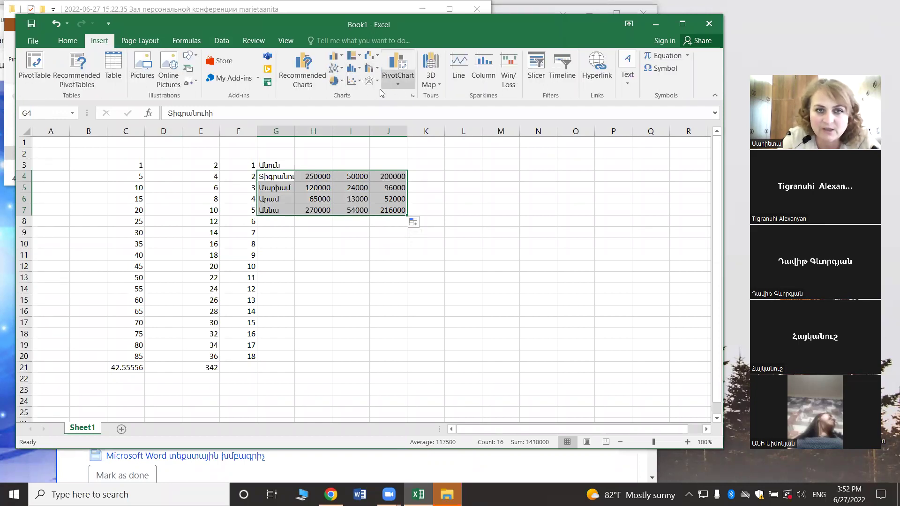
{"action": "left_click", "coordinate": [334, 69]}
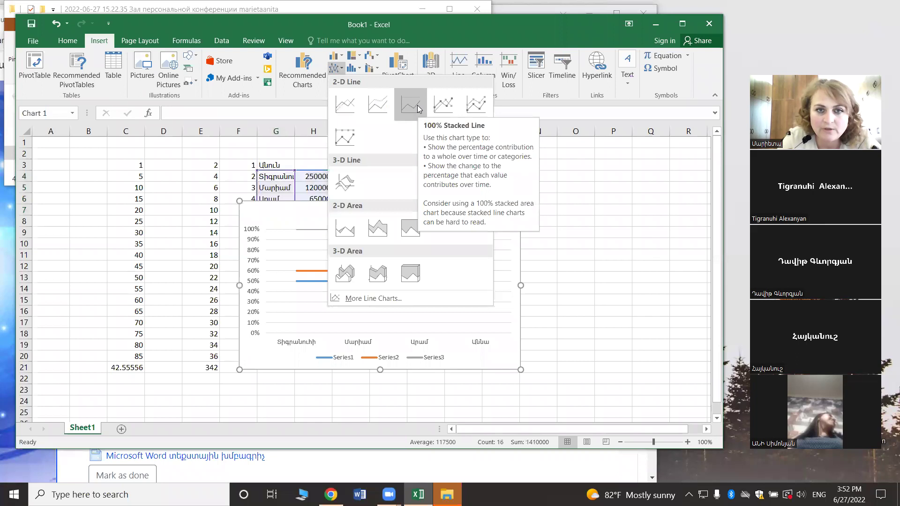
{"action": "left_click", "coordinate": [438, 106]}
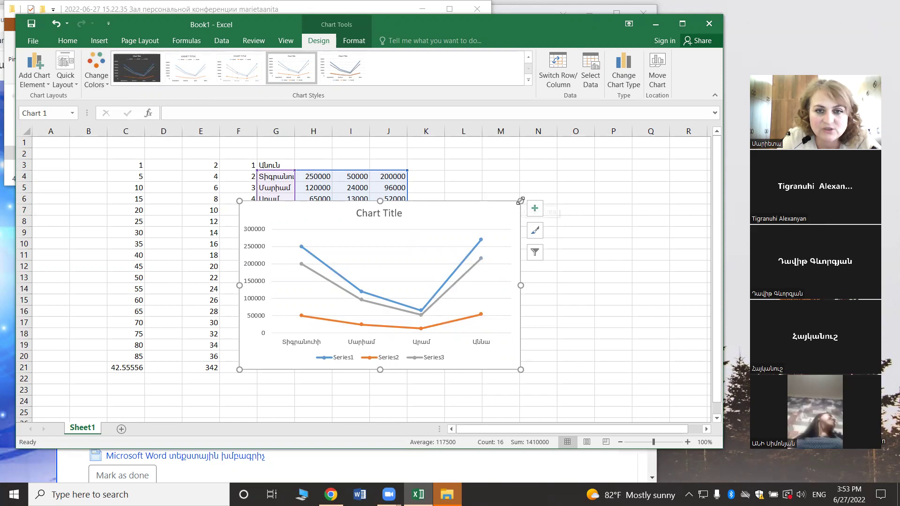
Step: Replace the line chart with a clustered column chart placed to the right of the table
{"action": "key", "text": "Delete"}
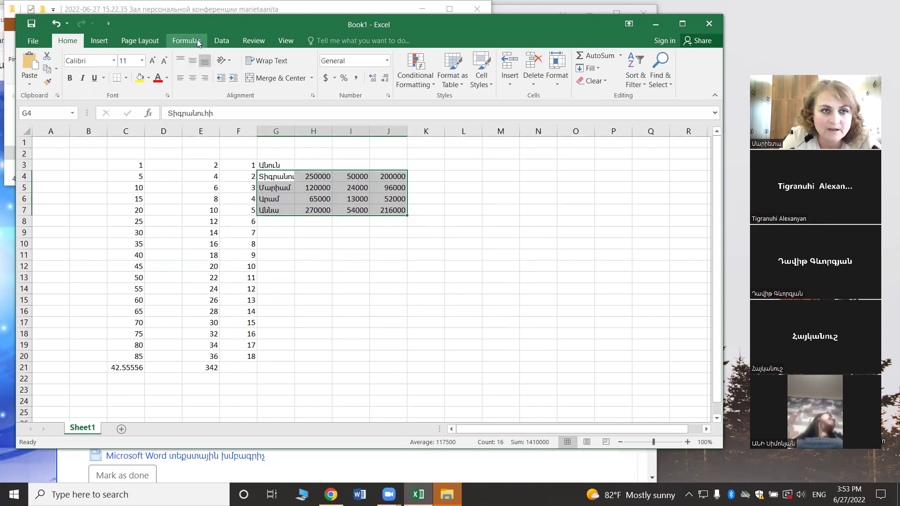
{"action": "left_click", "coordinate": [99, 40]}
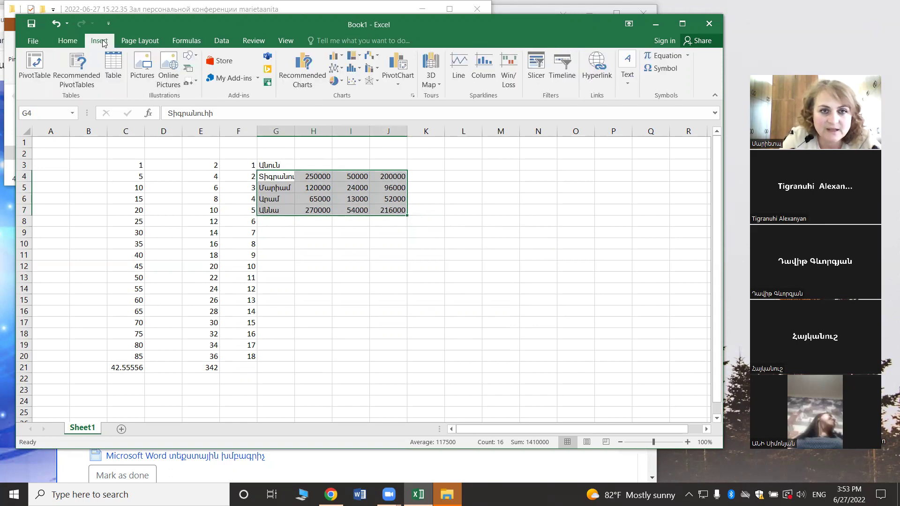
{"action": "left_click", "coordinate": [336, 56]}
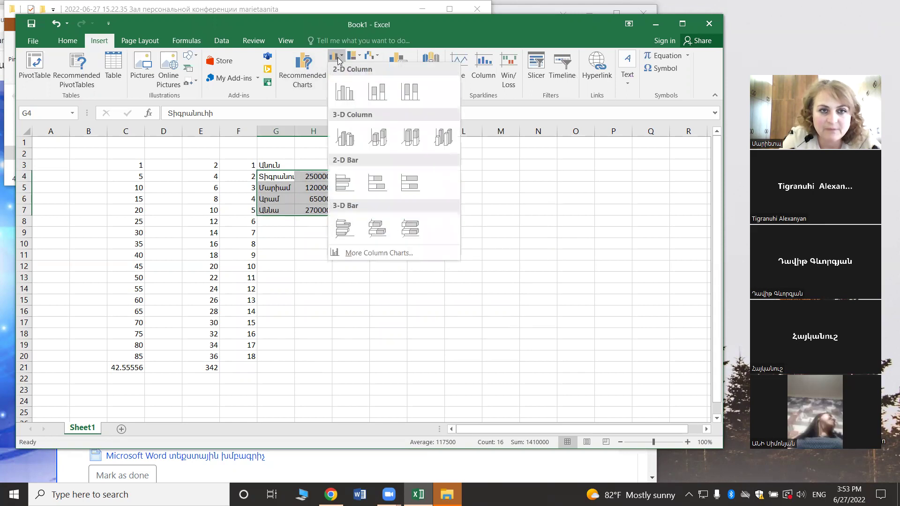
{"action": "left_click", "coordinate": [344, 93]}
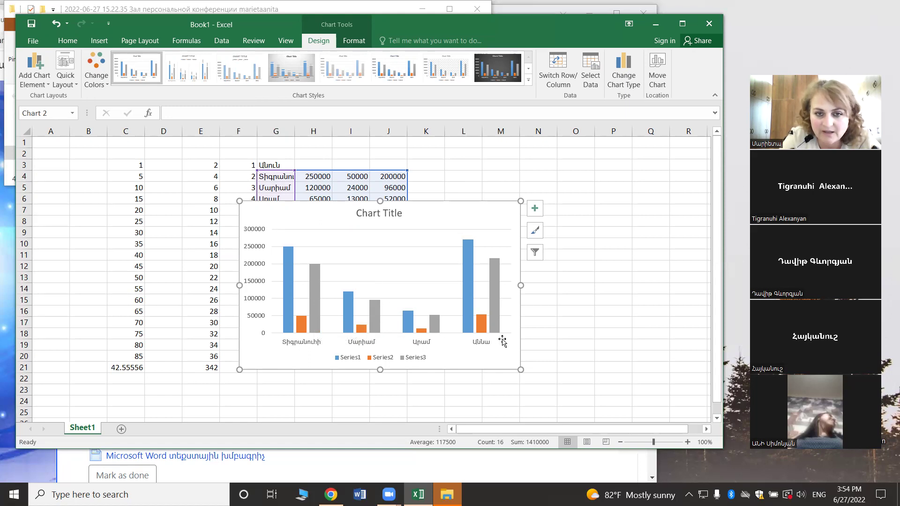
{"action": "mouse_move", "coordinate": [438, 204]}
{"action": "left_mouse_down"}
{"action": "mouse_move", "coordinate": [638, 184]}
{"action": "mouse_move", "coordinate": [632, 176]}
{"action": "left_mouse_up"}
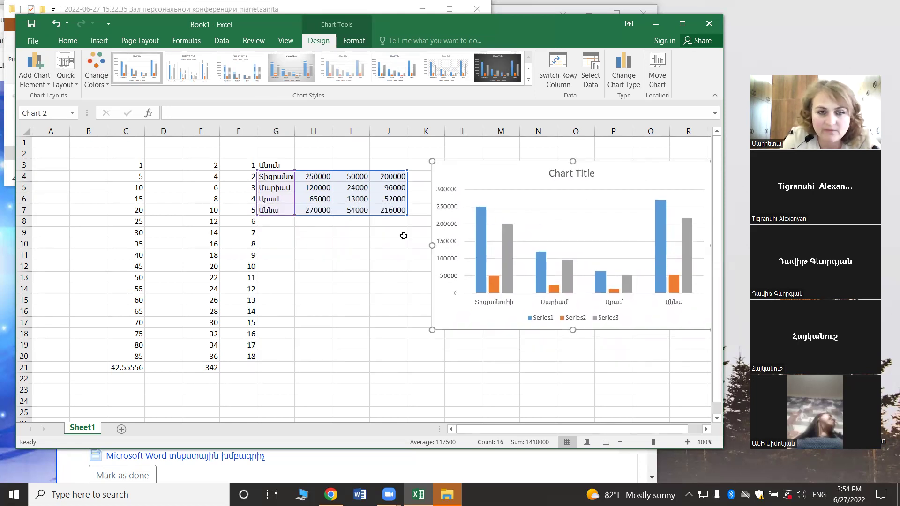
{"action": "left_click", "coordinate": [394, 221]}
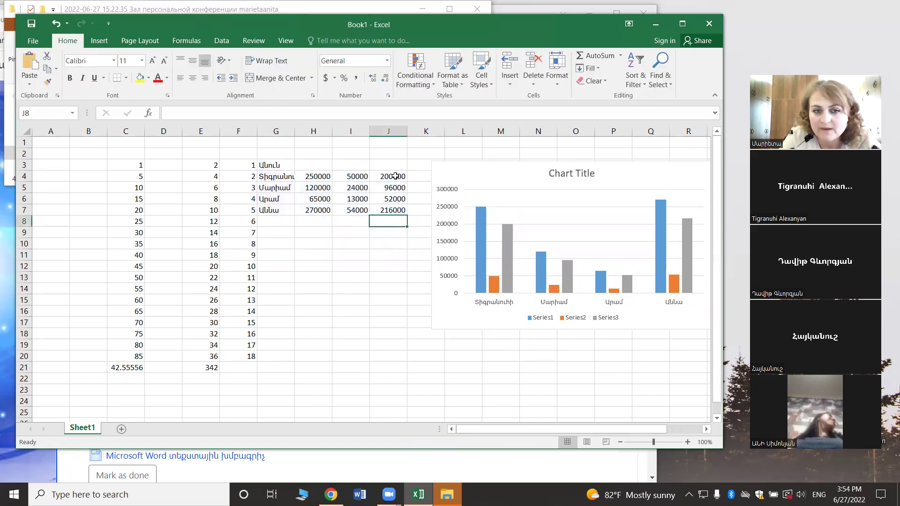
Step: AutoSum columns J, I and H into row 8 (564000, 141000, 705000), then select G4:J8
{"action": "left_click_drag", "start_coordinate": [395, 175], "coordinate": [396, 210]}
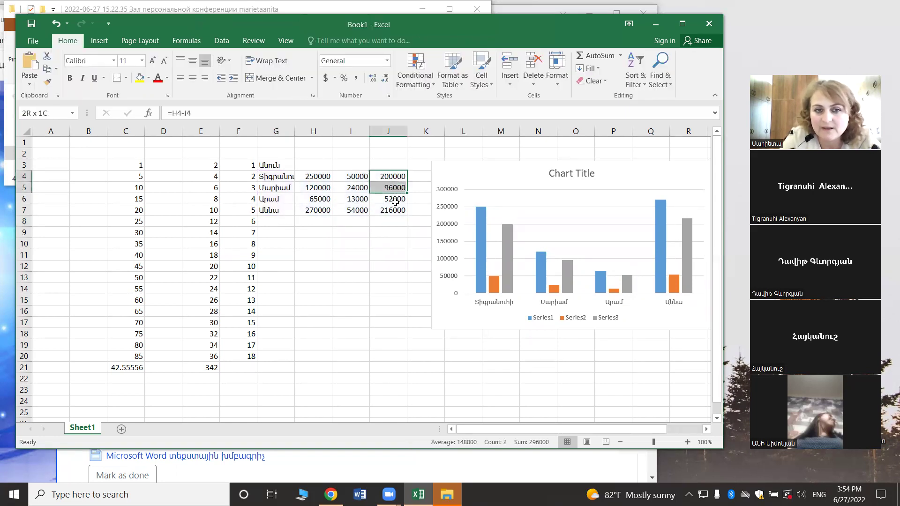
{"action": "left_click", "coordinate": [591, 56]}
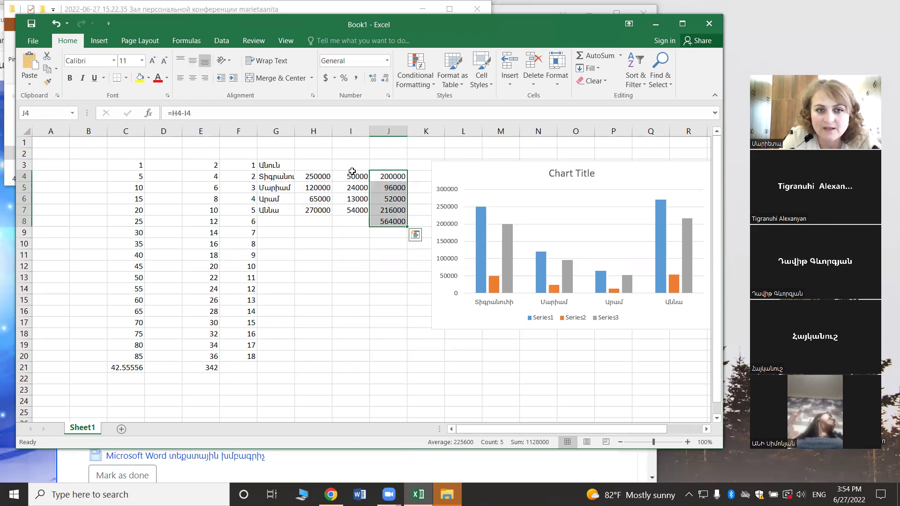
{"action": "left_click_drag", "start_coordinate": [357, 177], "coordinate": [353, 221]}
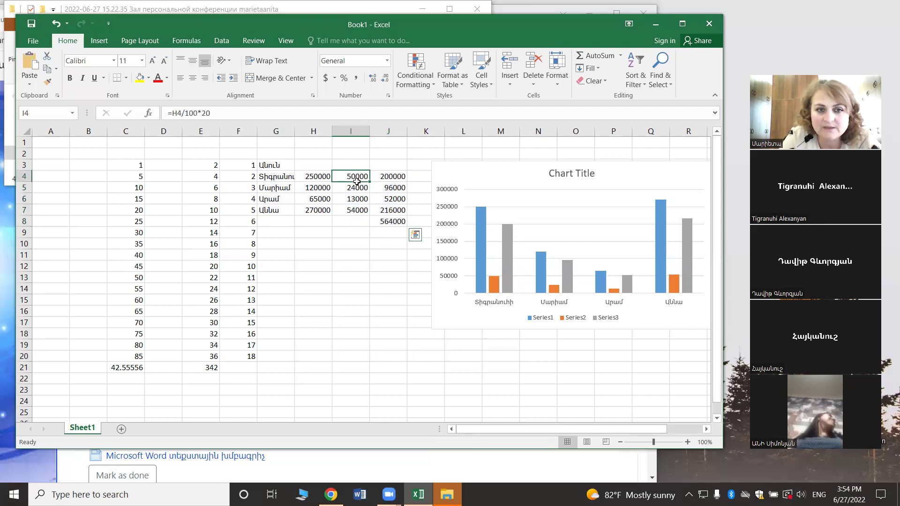
{"action": "left_click", "coordinate": [598, 62]}
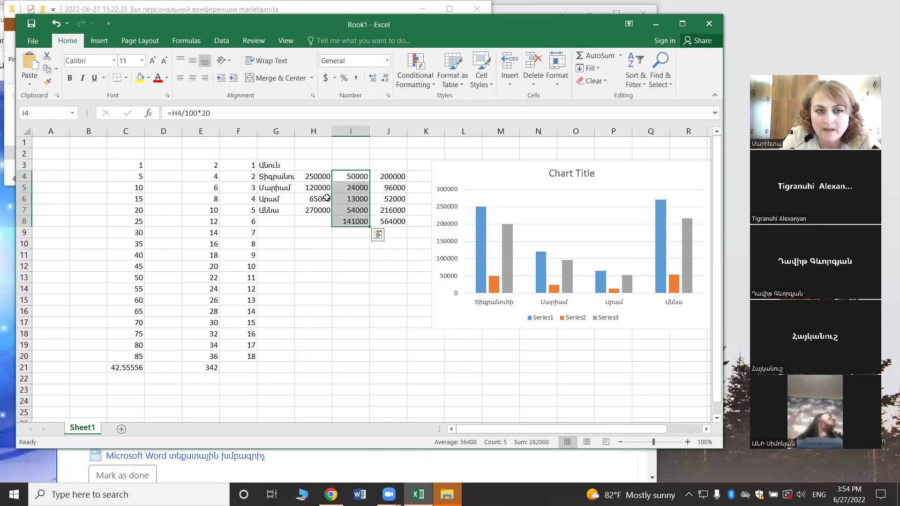
{"action": "left_click_drag", "start_coordinate": [320, 176], "coordinate": [317, 219]}
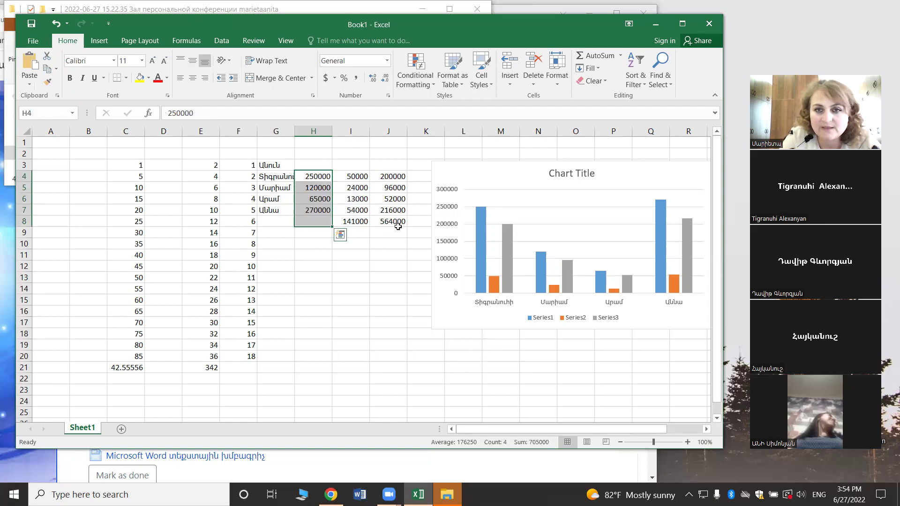
{"action": "left_click", "coordinate": [595, 56]}
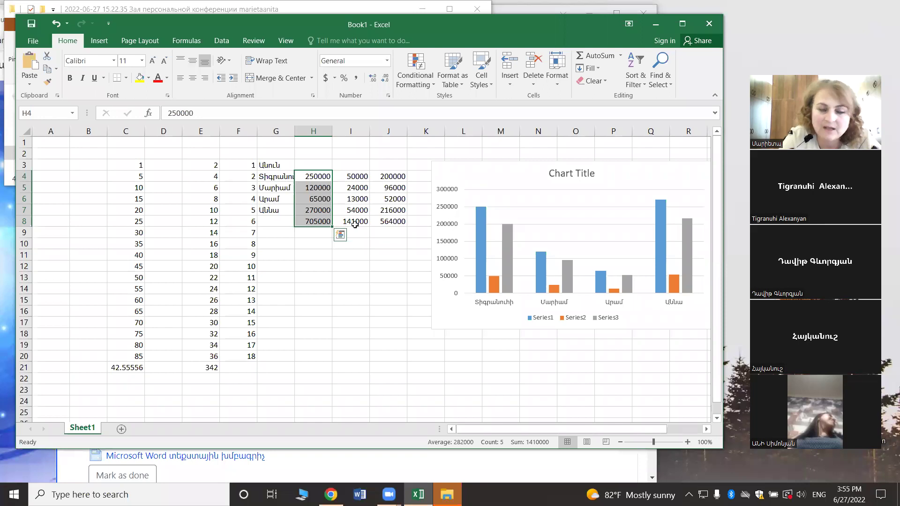
{"action": "left_click", "coordinate": [395, 221]}
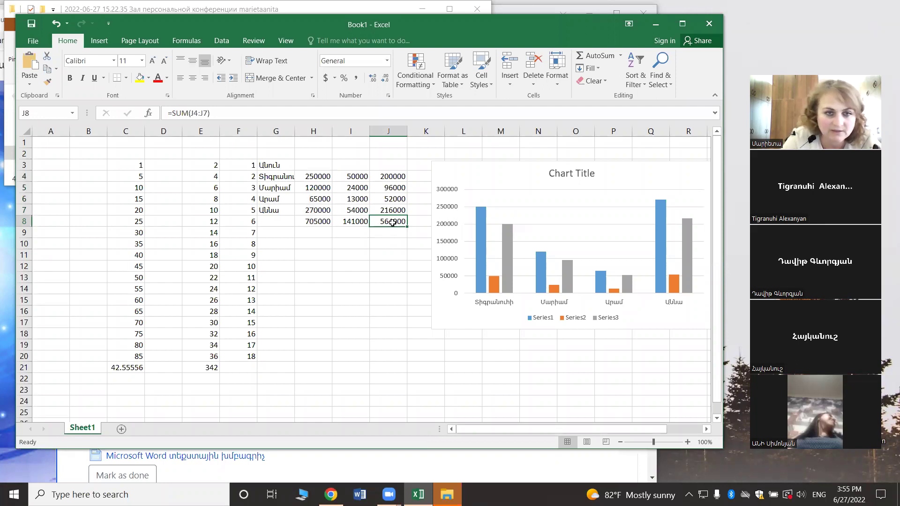
{"action": "mouse_move", "coordinate": [260, 175]}
{"action": "left_mouse_down"}
{"action": "mouse_move", "coordinate": [381, 211]}
{"action": "mouse_move", "coordinate": [381, 221]}
{"action": "left_mouse_up"}
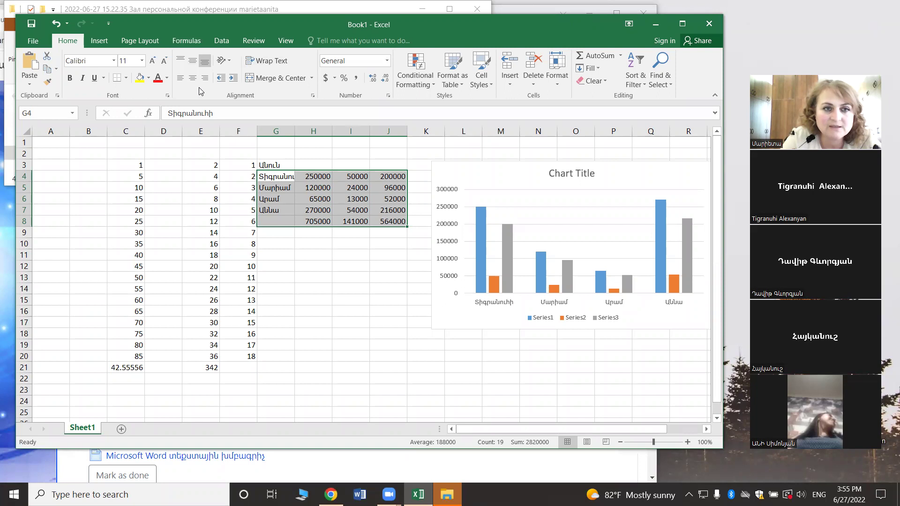
Step: Apply All Borders to the table and widen column G so the full names fit
{"action": "left_click", "coordinate": [126, 79]}
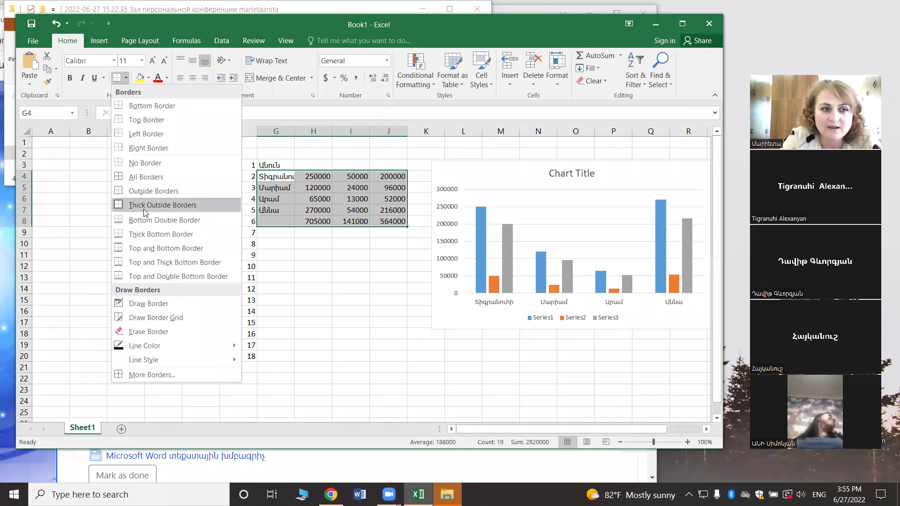
{"action": "left_click", "coordinate": [174, 180]}
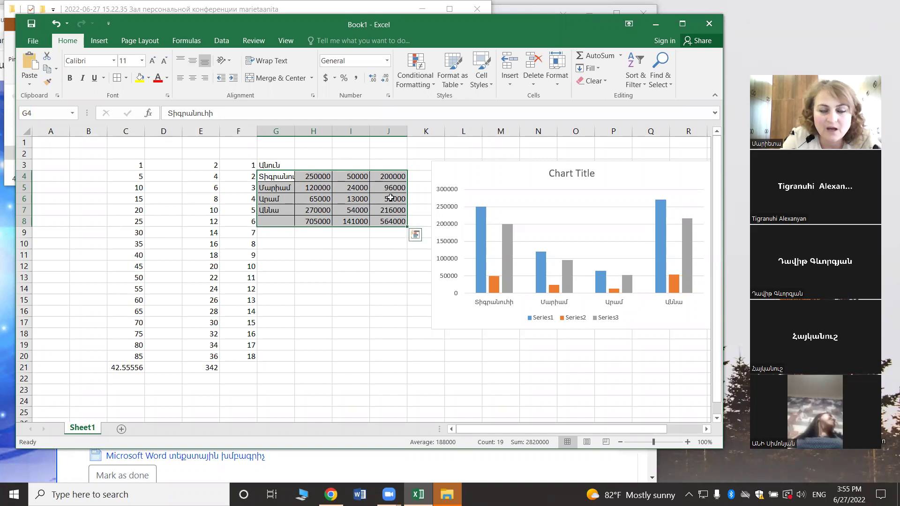
{"action": "left_click_drag", "start_coordinate": [294, 127], "coordinate": [462, 130]}
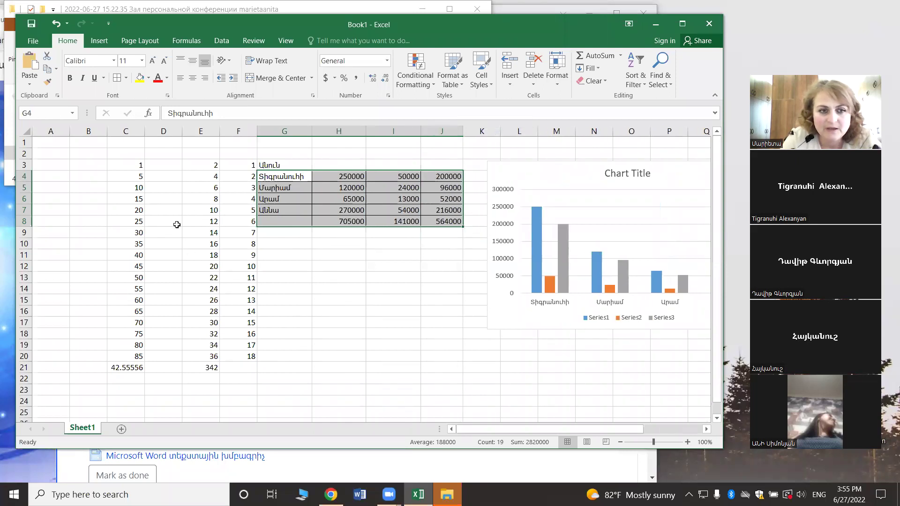
Step: Make row 8 taller and enter the label Ընդհանուր in cell G8
{"action": "left_click_drag", "start_coordinate": [21, 226], "coordinate": [24, 238]}
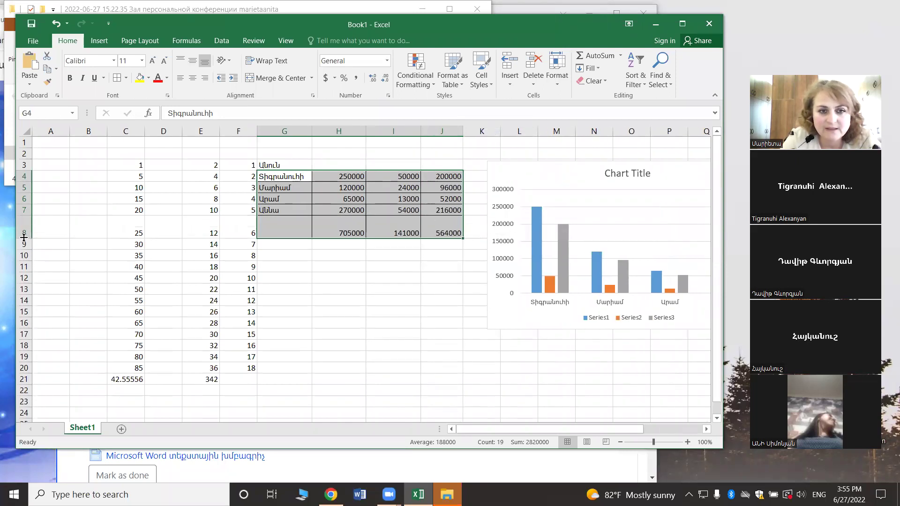
{"action": "left_click", "coordinate": [284, 227]}
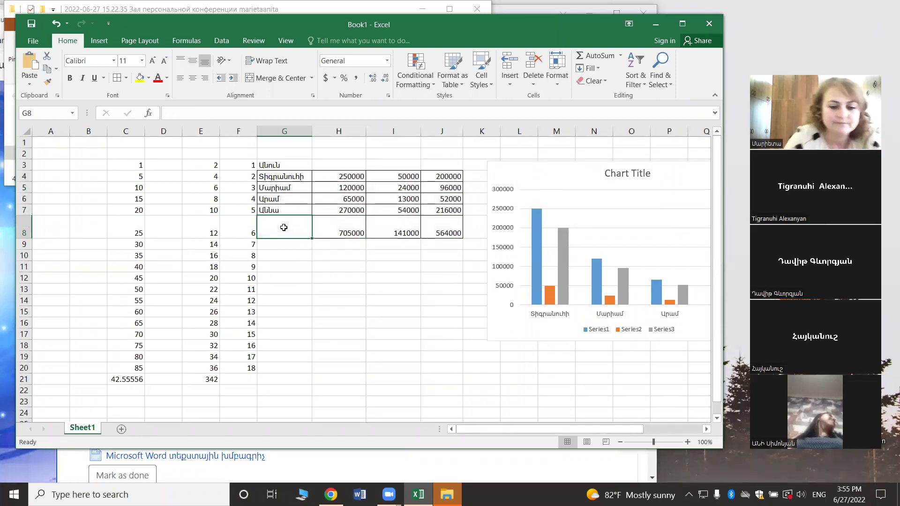
{"action": "type", "text": "yndhanwu"}
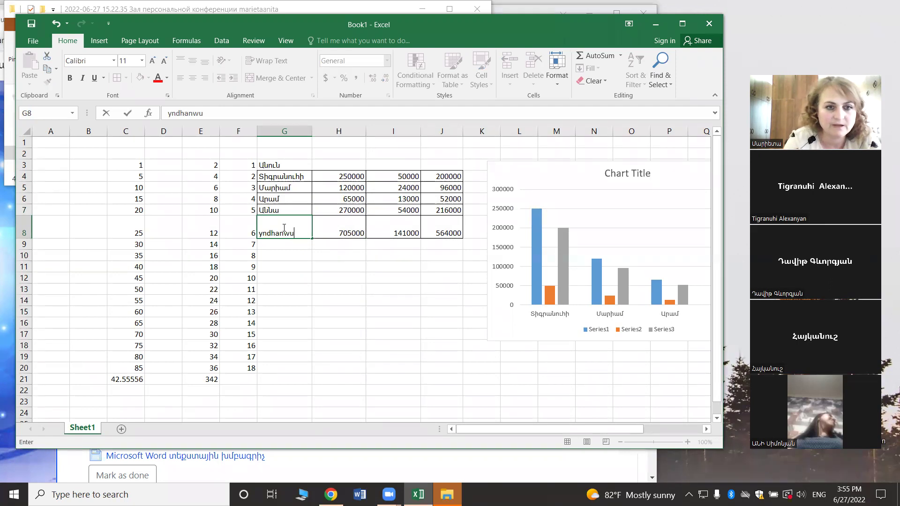
{"action": "key", "text": "BackSpace"}
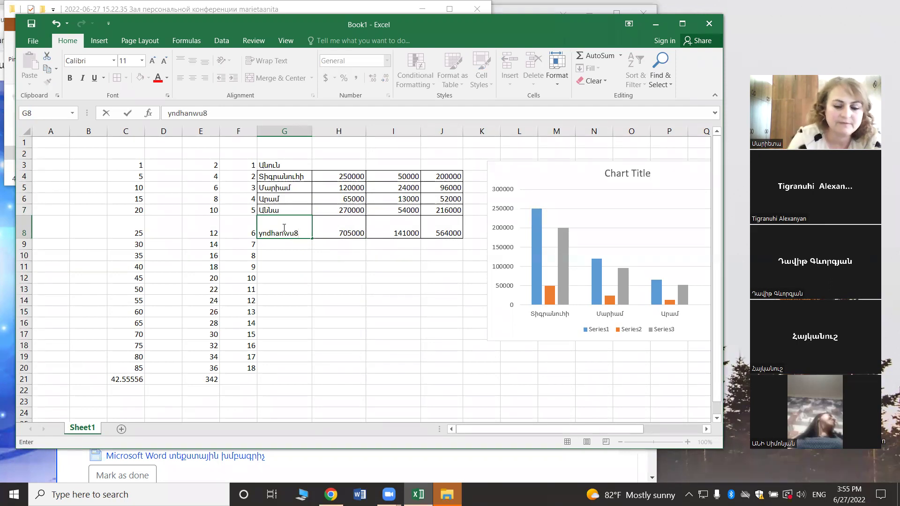
{"action": "key", "text": "BackSpace"}
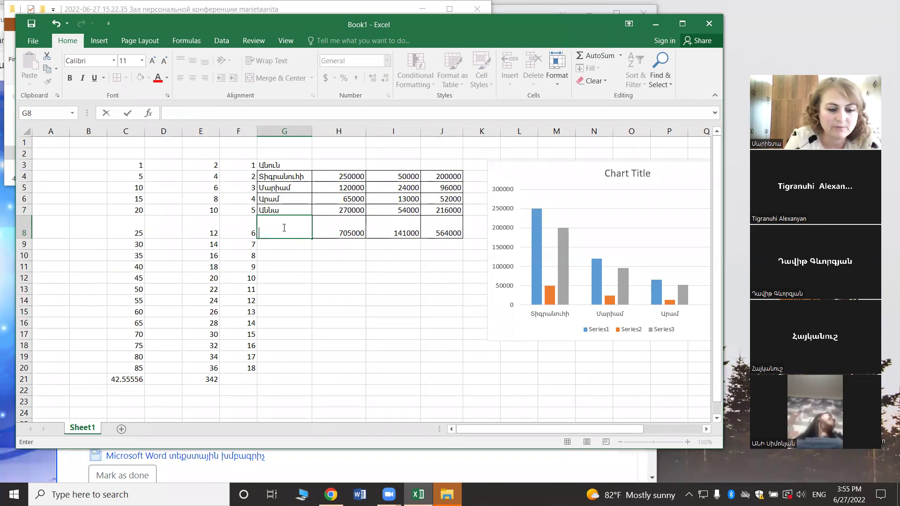
{"action": "type", "text": "Ըն"}
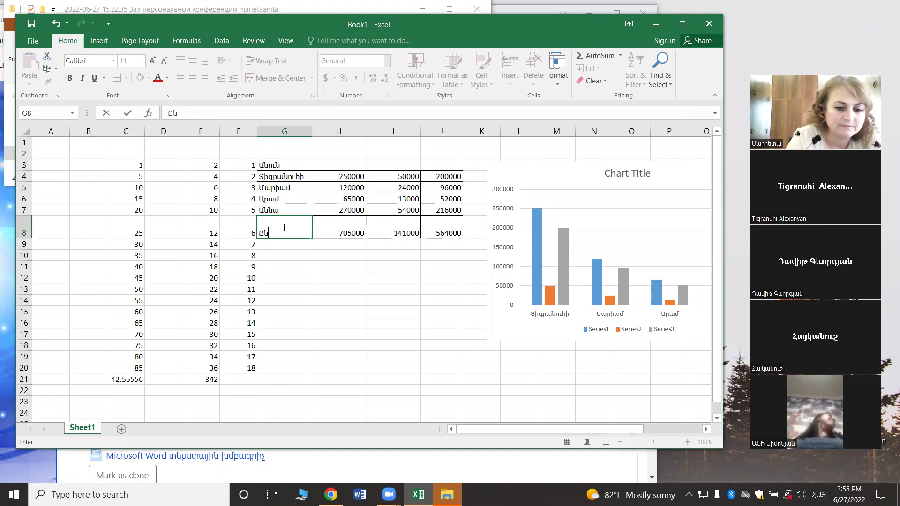
{"action": "type", "text": "դհանուր"}
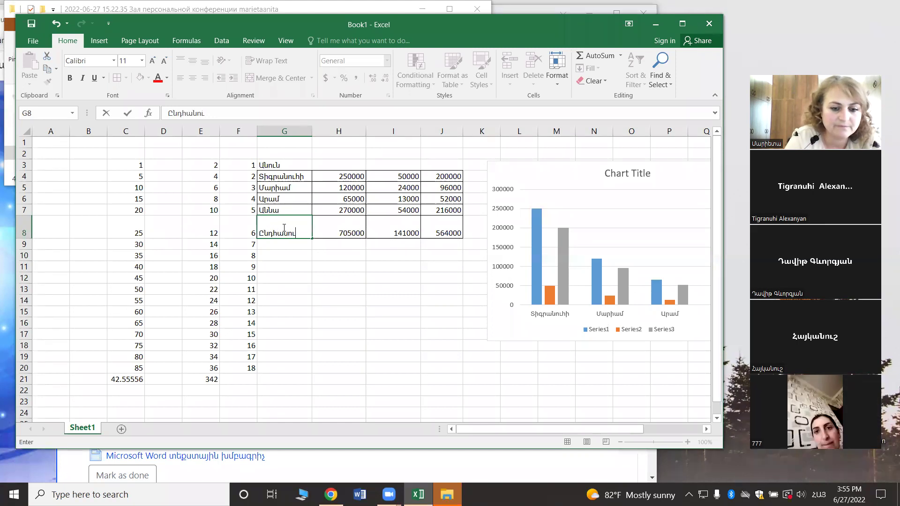
{"action": "left_click", "coordinate": [383, 322]}
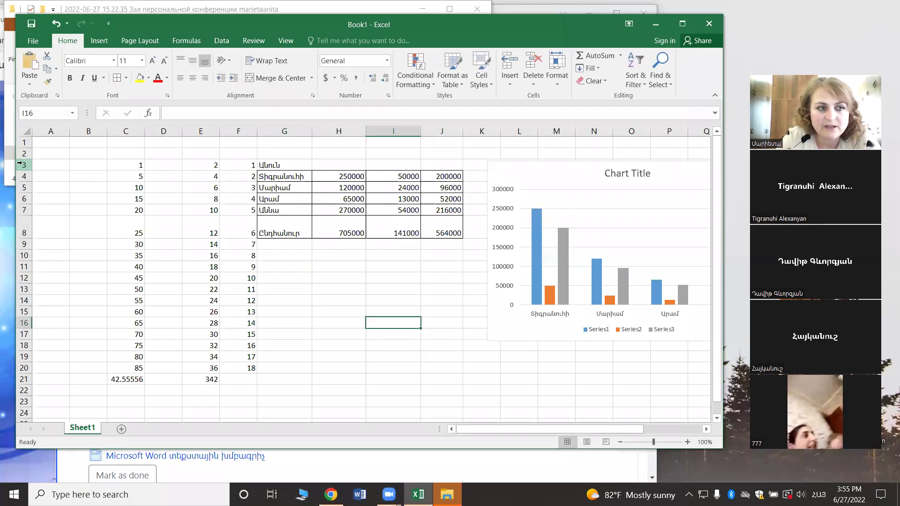
Step: Select the whole sheet, resize all columns and make every row taller
{"action": "left_click", "coordinate": [23, 129]}
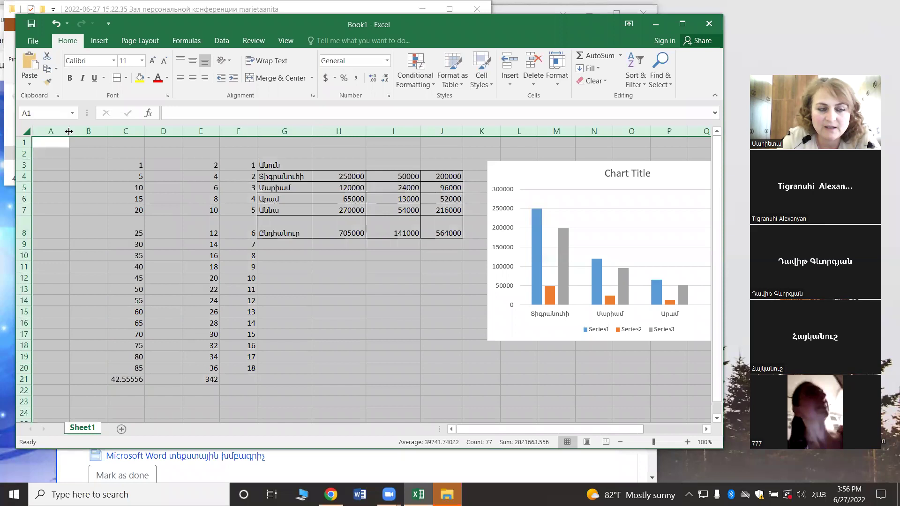
{"action": "left_click", "coordinate": [22, 131]}
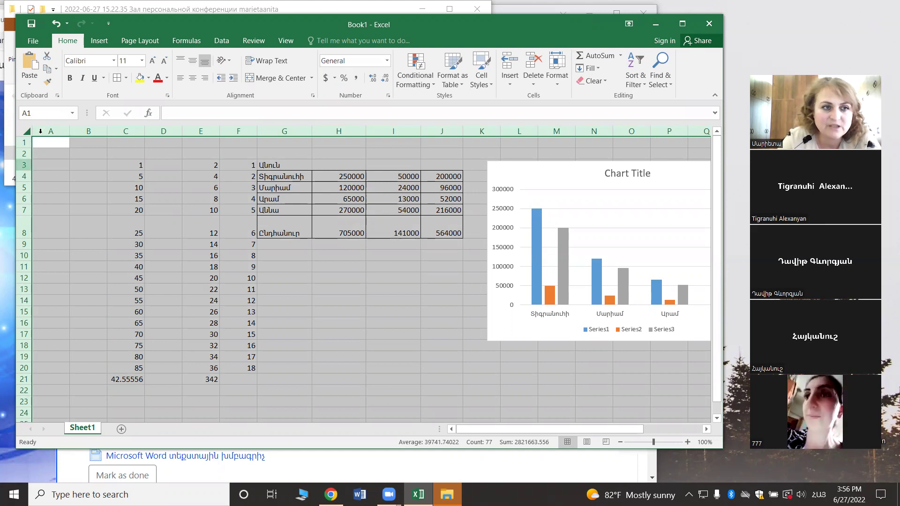
{"action": "left_click_drag", "start_coordinate": [69, 127], "coordinate": [101, 130]}
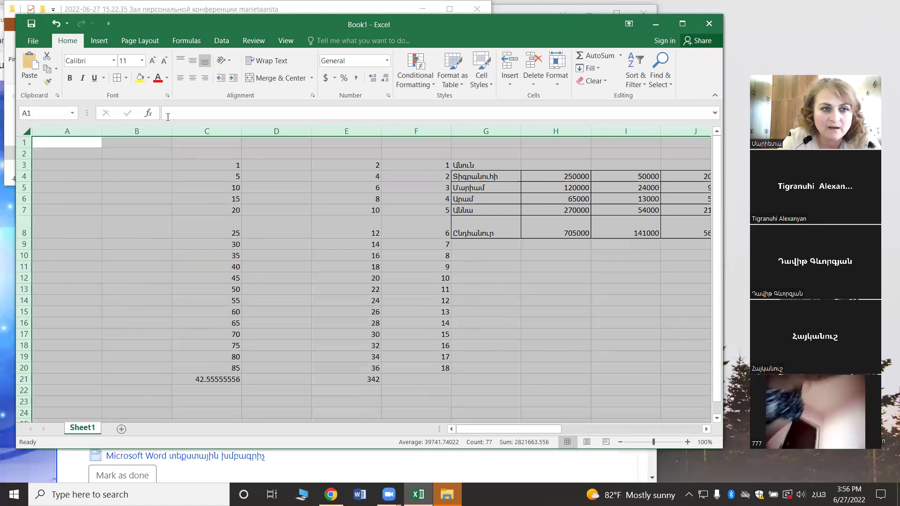
{"action": "left_click_drag", "start_coordinate": [242, 129], "coordinate": [228, 128]}
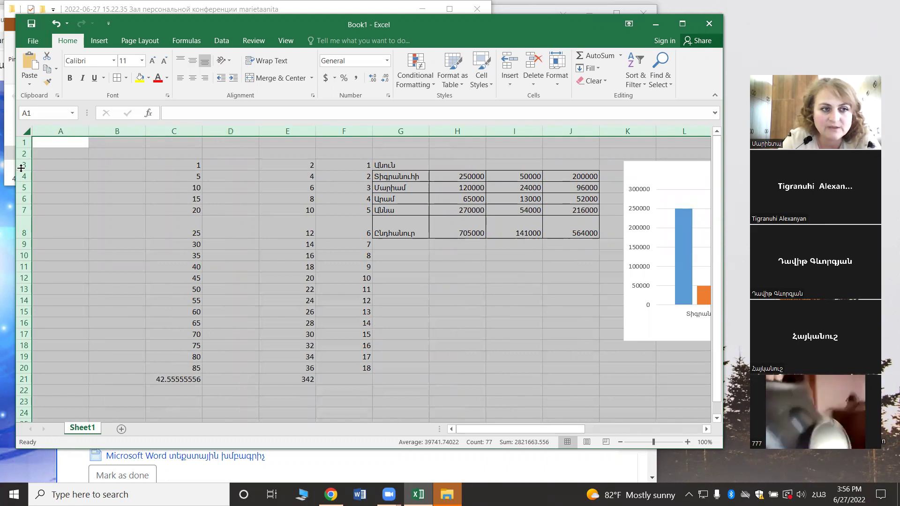
{"action": "left_click_drag", "start_coordinate": [24, 159], "coordinate": [24, 174]}
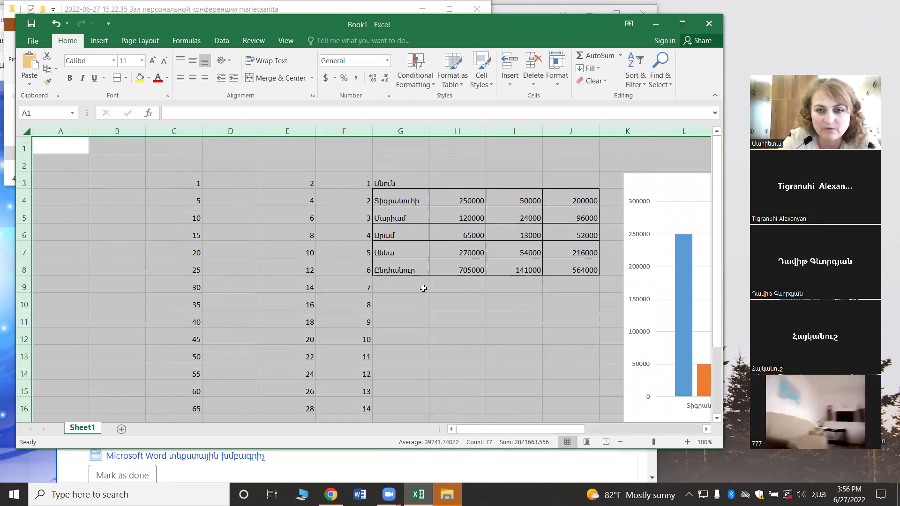
Step: Narrow columns E, C and F beside the salary table
{"action": "left_click", "coordinate": [482, 301]}
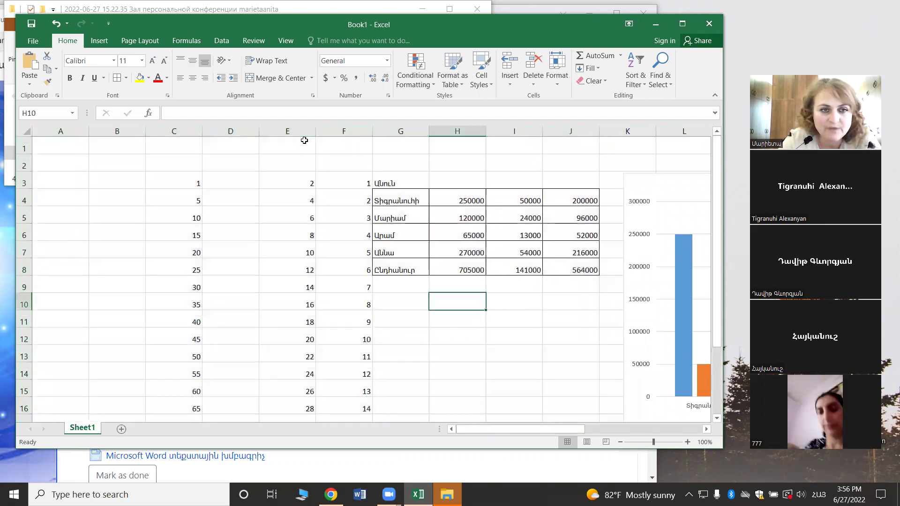
{"action": "left_click_drag", "start_coordinate": [316, 131], "coordinate": [281, 131]}
{"action": "left_click_drag", "start_coordinate": [203, 129], "coordinate": [173, 135]}
{"action": "left_click_drag", "start_coordinate": [297, 130], "coordinate": [275, 131]}
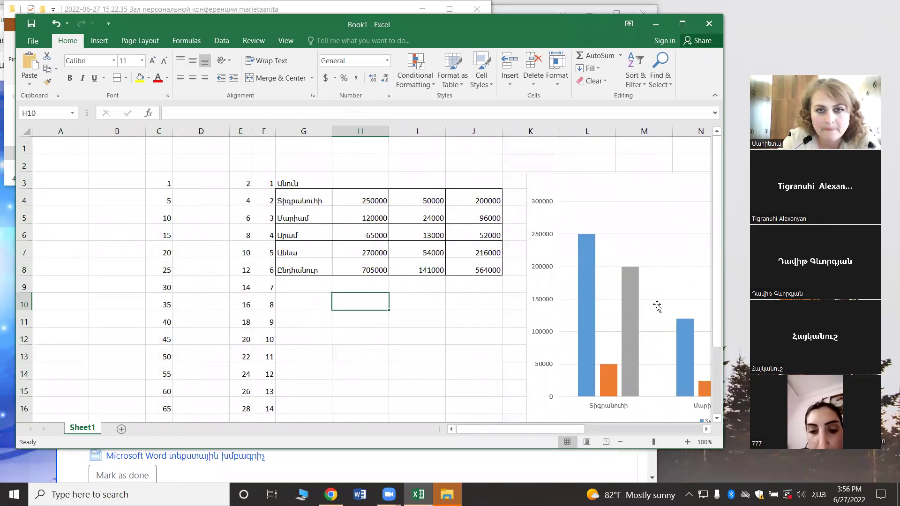
{"action": "left_click_drag", "start_coordinate": [516, 429], "coordinate": [526, 428]}
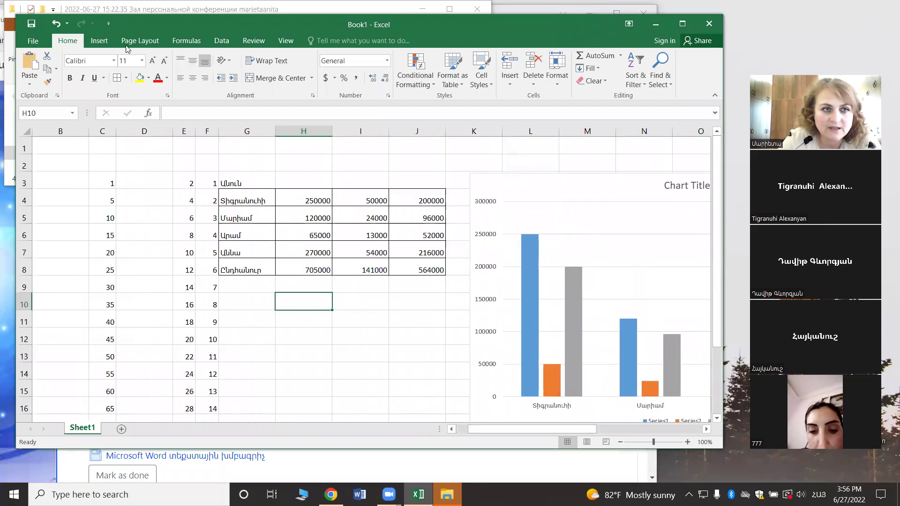
Step: Show the Page Layout ribbon commands for the salary sheet
{"action": "left_click", "coordinate": [99, 41]}
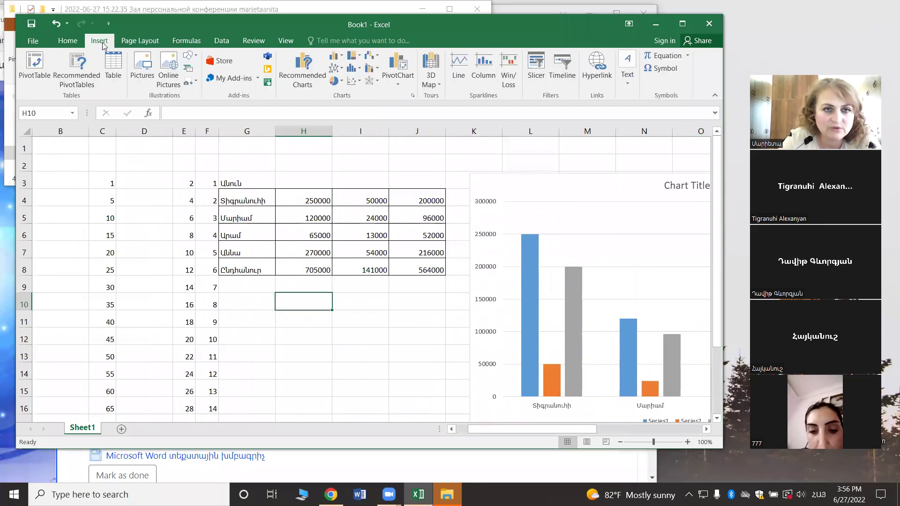
{"action": "left_click", "coordinate": [136, 43]}
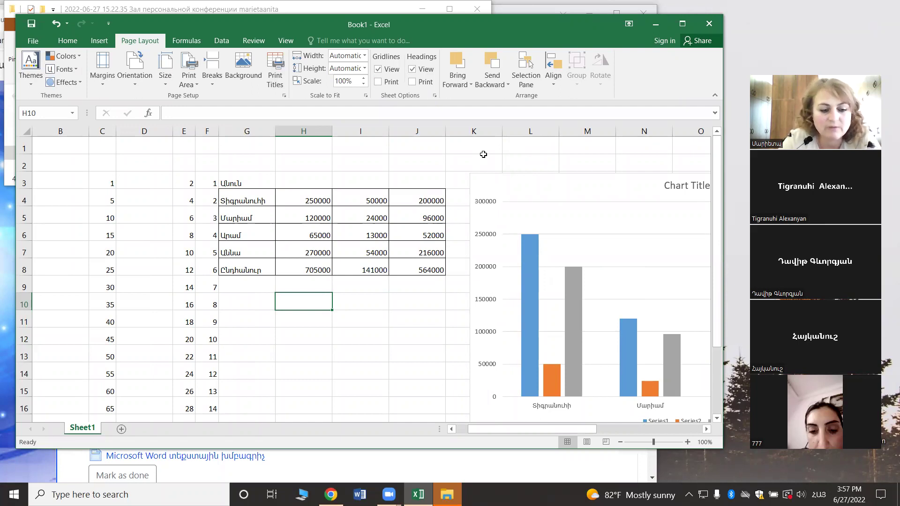
Step: Save the workbook as 'օրինակ' in the Desktop New folder, then start an Online Pictures search
{"action": "left_click", "coordinate": [33, 41]}
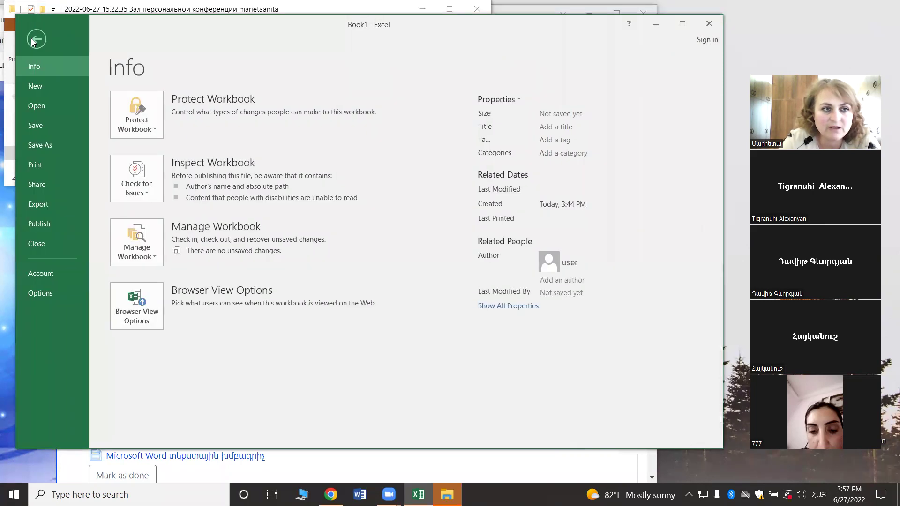
{"action": "left_click", "coordinate": [38, 126]}
{"action": "left_click", "coordinate": [317, 128]}
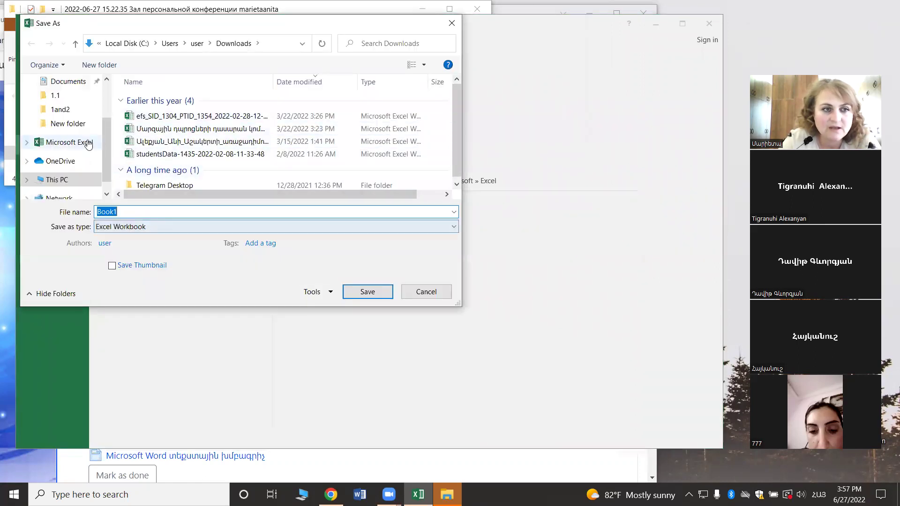
{"action": "left_click", "coordinate": [80, 126]}
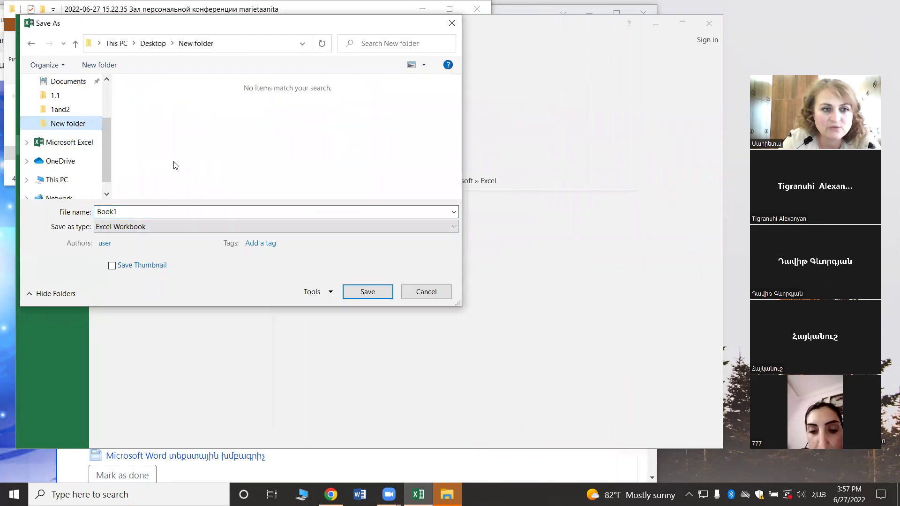
{"action": "left_click", "coordinate": [151, 210]}
{"action": "type", "text": "օրինակ"}
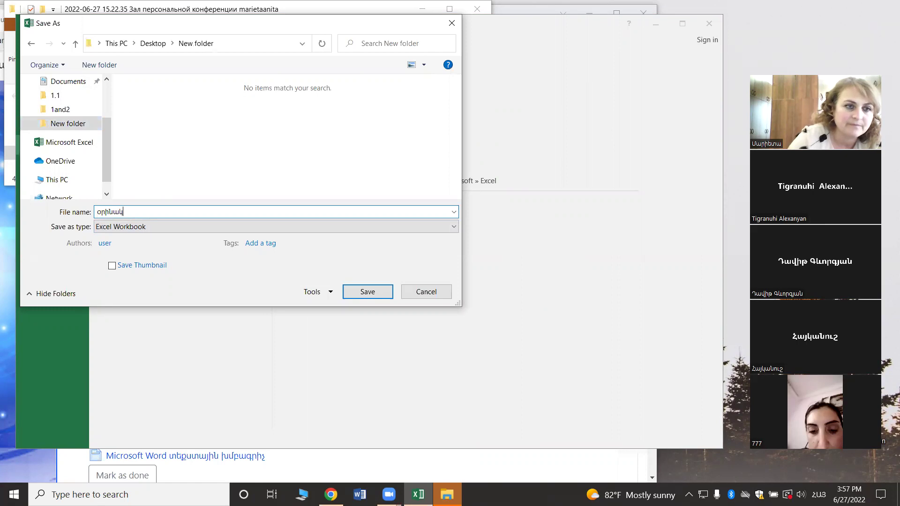
{"action": "left_click", "coordinate": [380, 293]}
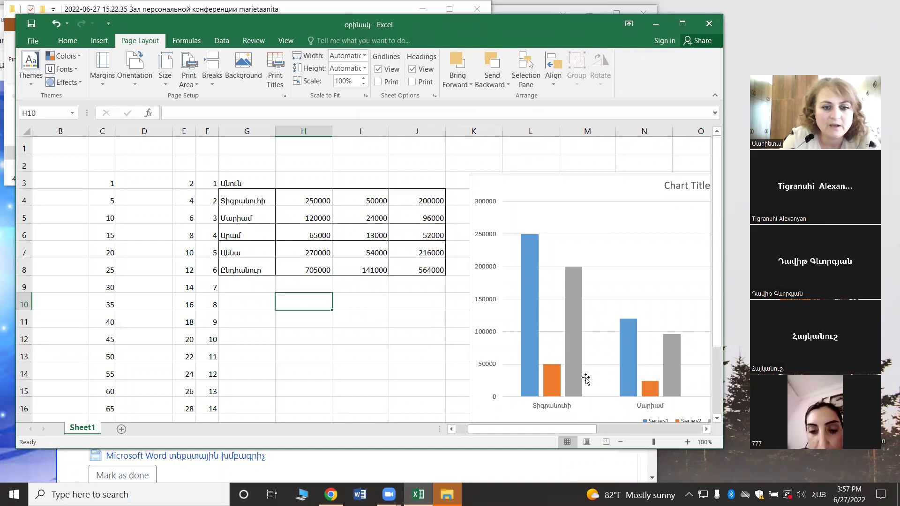
{"action": "left_click", "coordinate": [100, 42]}
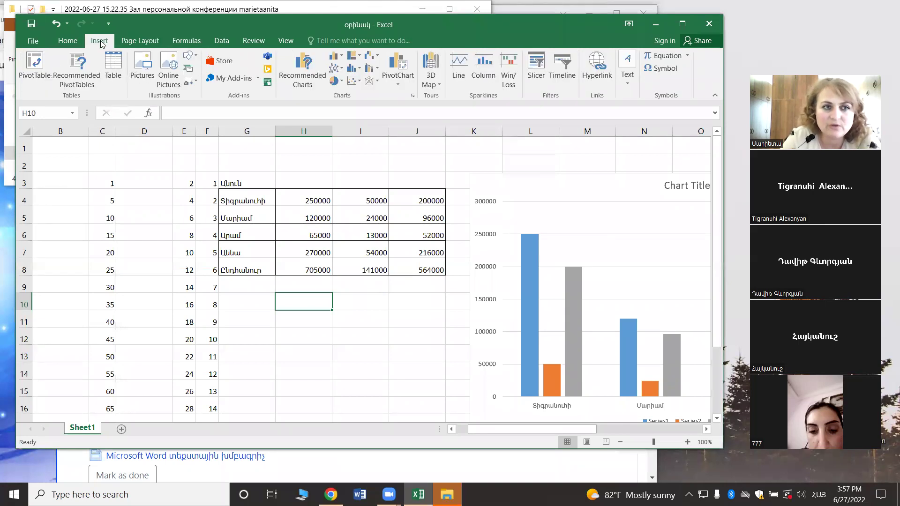
{"action": "left_click", "coordinate": [173, 62]}
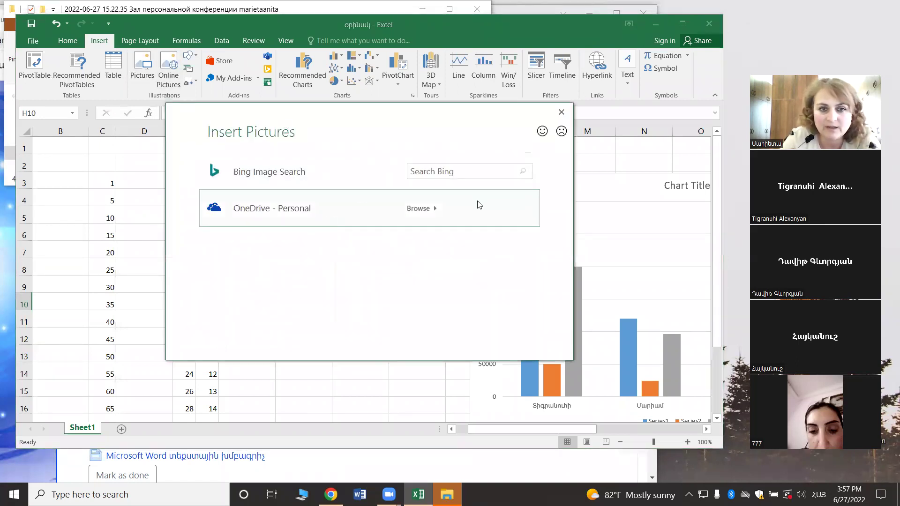
Step: Try inserting a laptop image from a Bing search for համակարգիչ, dismiss the import error, and close Excel
{"action": "left_click", "coordinate": [474, 171]}
{"action": "type", "text": "համակարգիչ"}
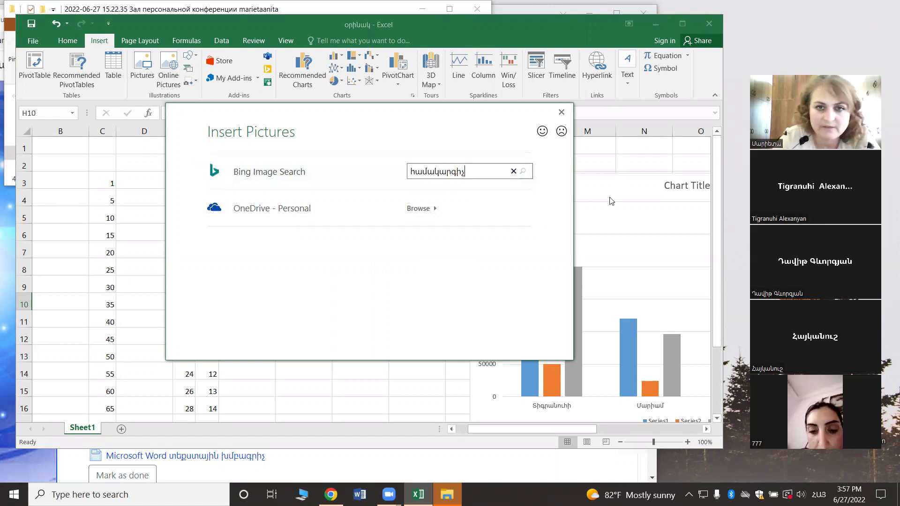
{"action": "left_click", "coordinate": [524, 173]}
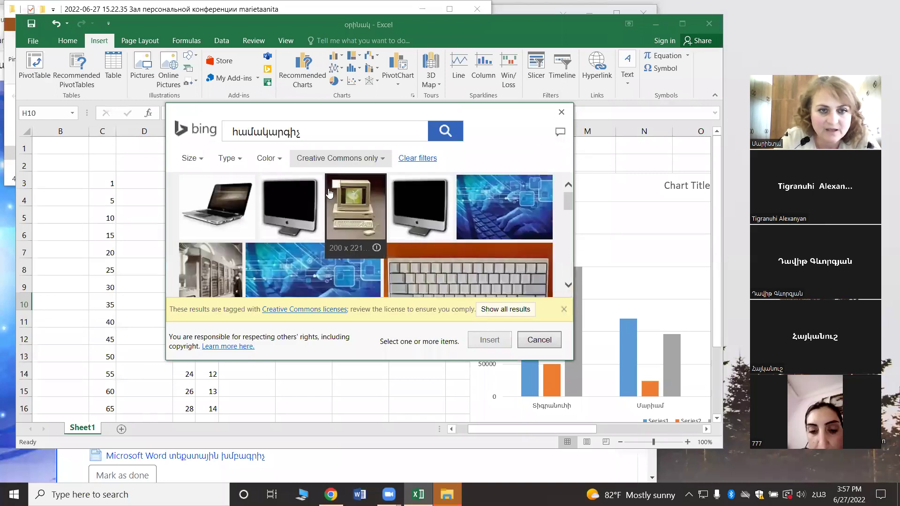
{"action": "left_click", "coordinate": [221, 219]}
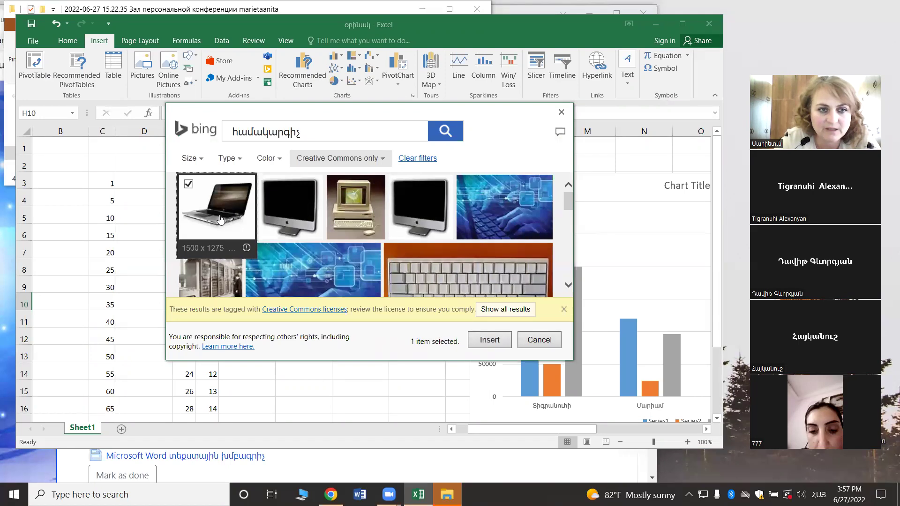
{"action": "left_click", "coordinate": [486, 346]}
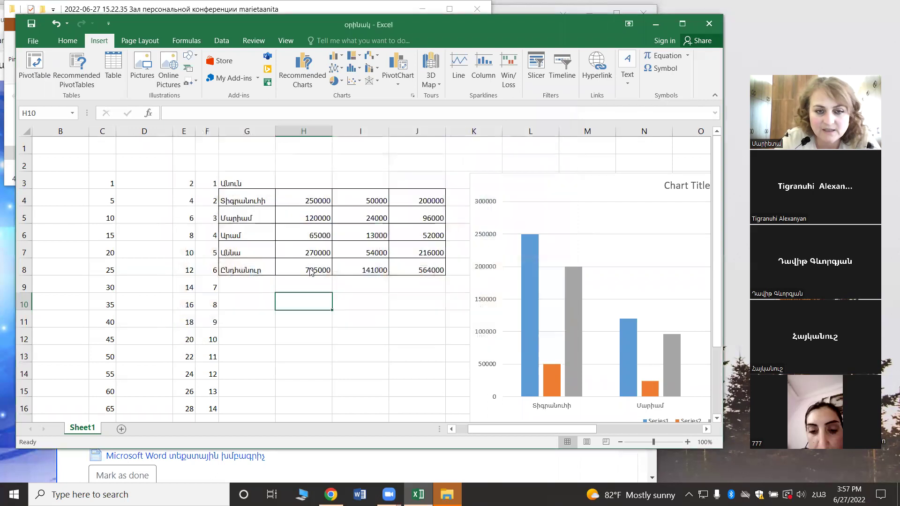
{"action": "left_click", "coordinate": [452, 280]}
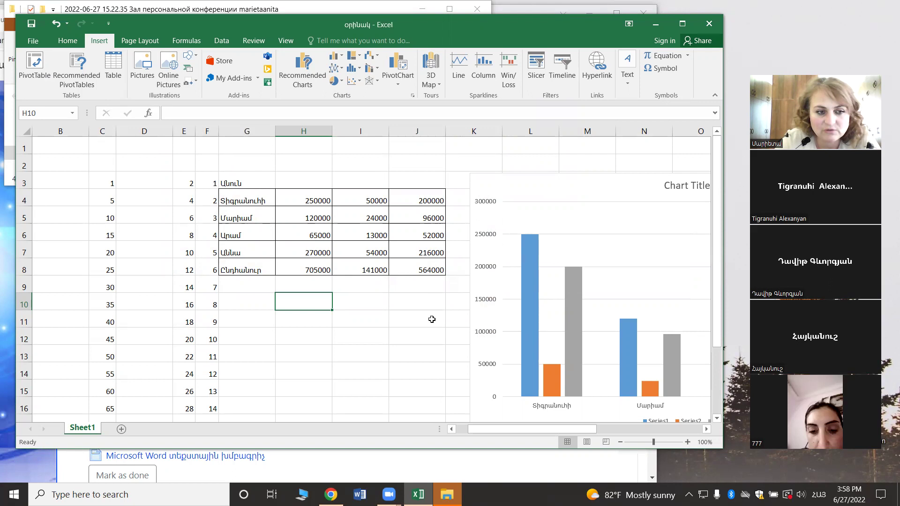
{"action": "key", "text": "alt+F4"}
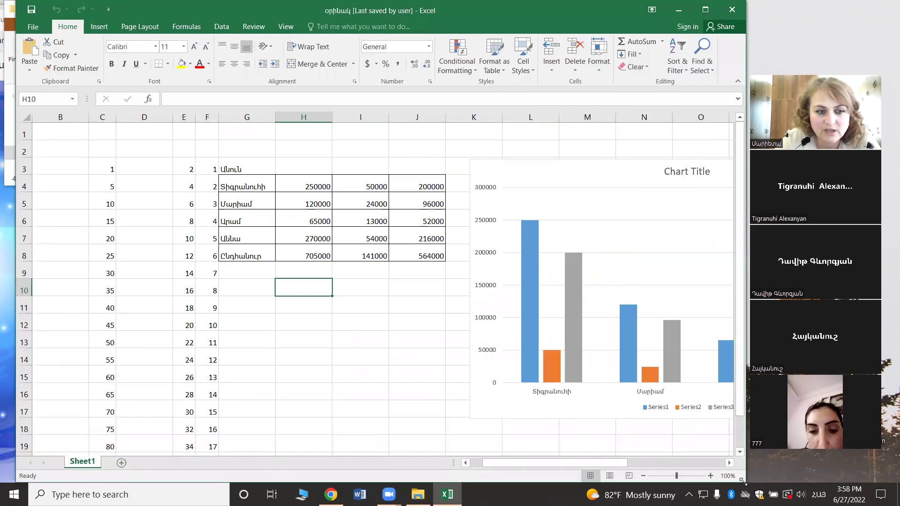
Step: At cell H12, insert the first laptop image from a Bing search for համակարգիչ
{"action": "left_click", "coordinate": [303, 321]}
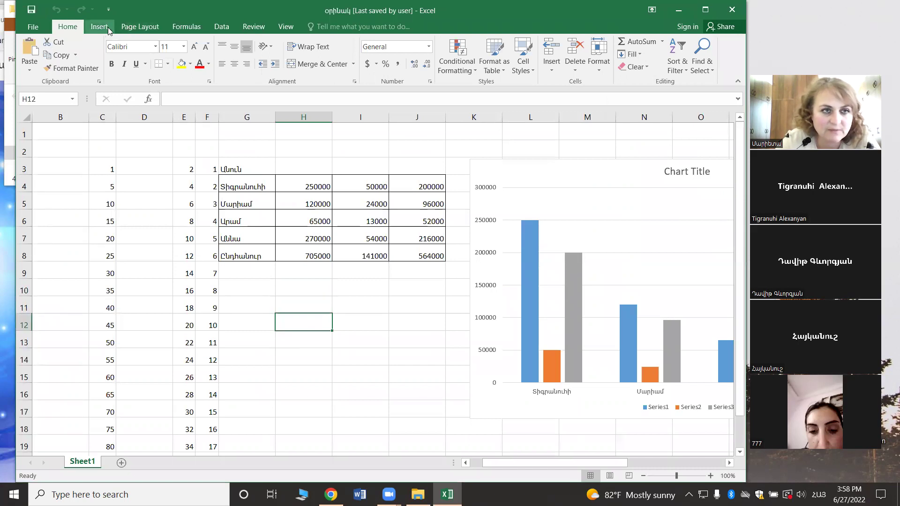
{"action": "left_click", "coordinate": [100, 27]}
{"action": "left_click", "coordinate": [177, 62]}
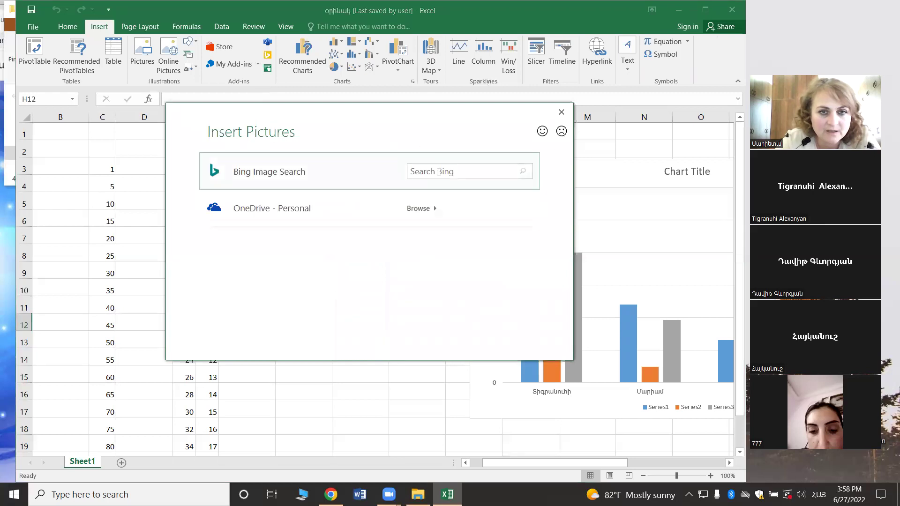
{"action": "left_click", "coordinate": [447, 169]}
{"action": "type", "text": "համակարի"}
{"action": "type", "text": "ր"}
{"action": "type", "text": "չ"}
{"action": "key", "text": "Return"}
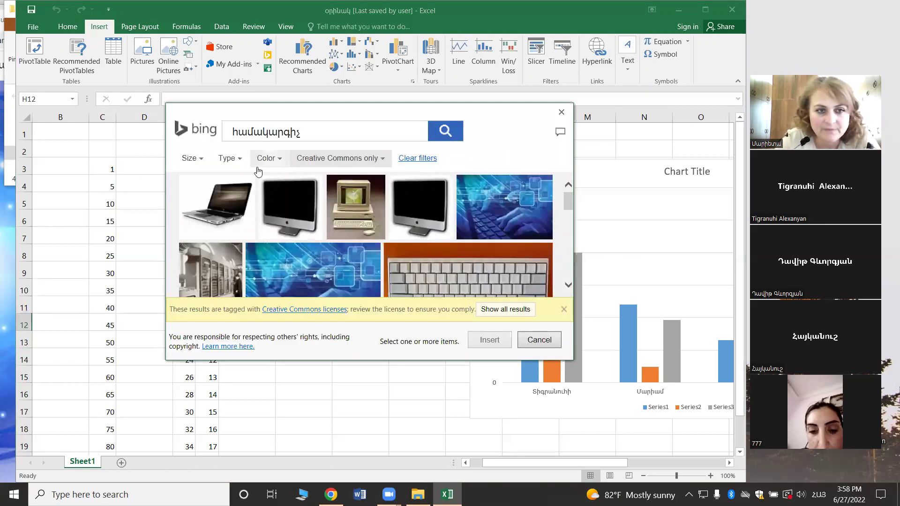
{"action": "left_click", "coordinate": [214, 202]}
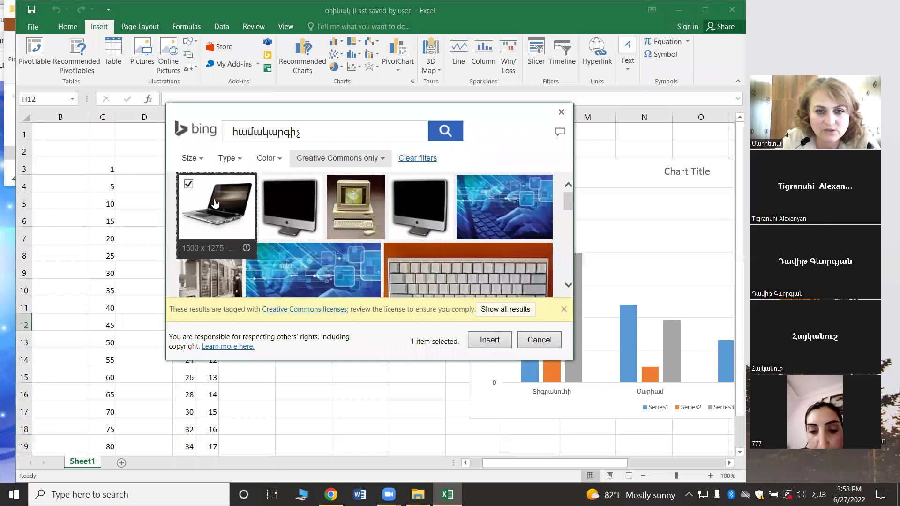
{"action": "left_click", "coordinate": [489, 340]}
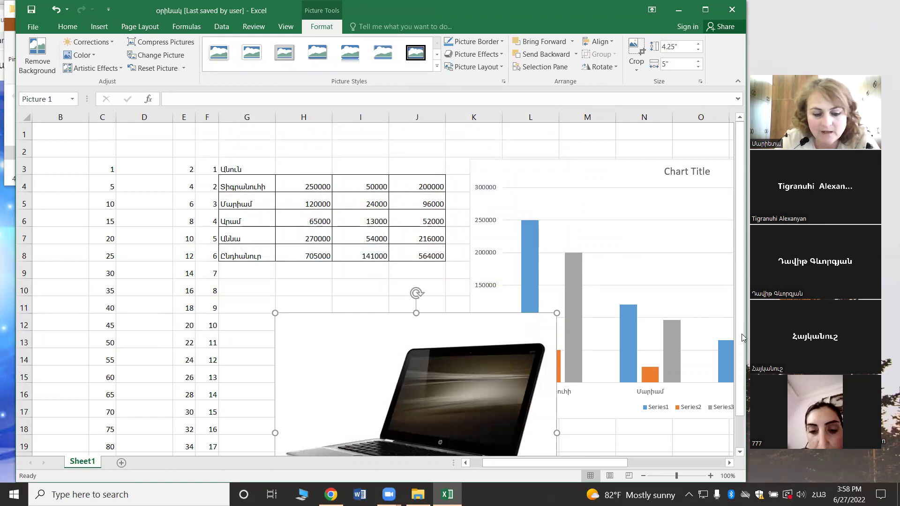
Step: Shrink the laptop picture and move it just below the salary table
{"action": "scroll", "coordinate": [734, 331], "scroll_direction": "down", "scroll_amount": 1}
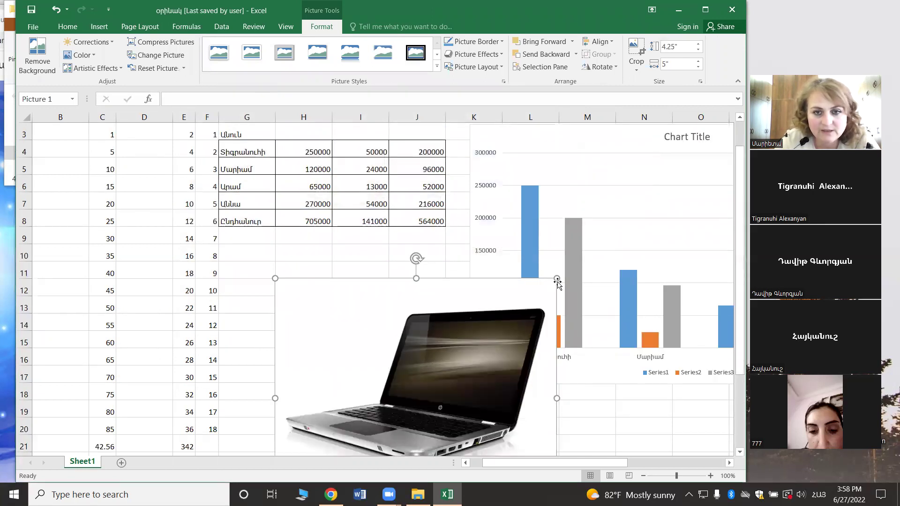
{"action": "left_click_drag", "start_coordinate": [557, 278], "coordinate": [501, 326]}
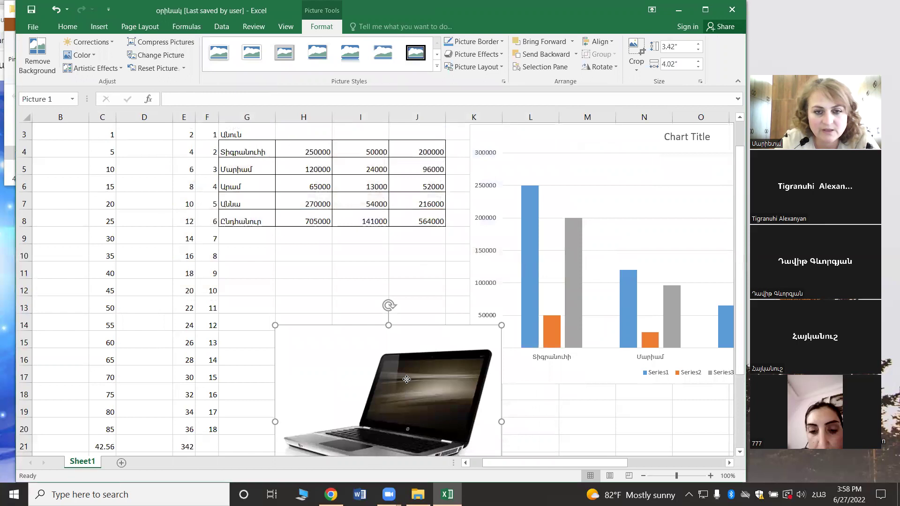
{"action": "left_click_drag", "start_coordinate": [406, 380], "coordinate": [364, 293]}
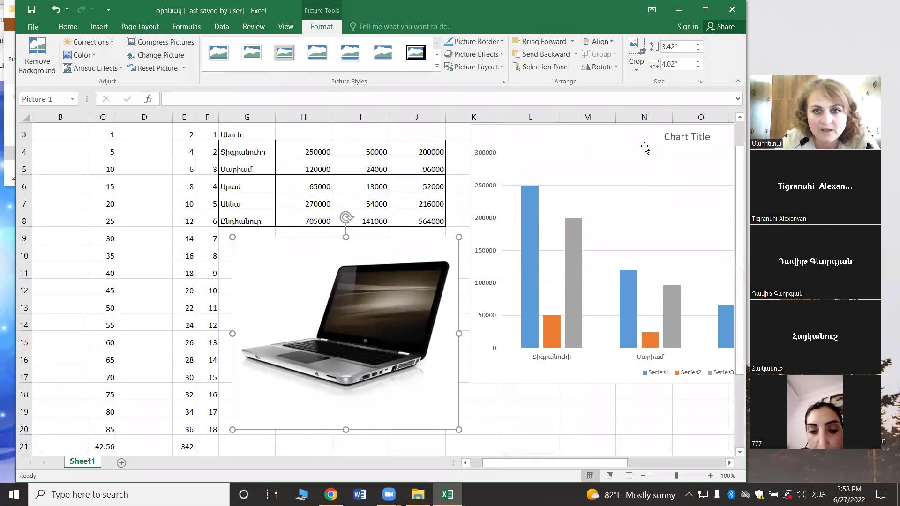
Step: Crop the blank bands off the picture's top and bottom, reducing its height to 2.47"
{"action": "left_click", "coordinate": [636, 49]}
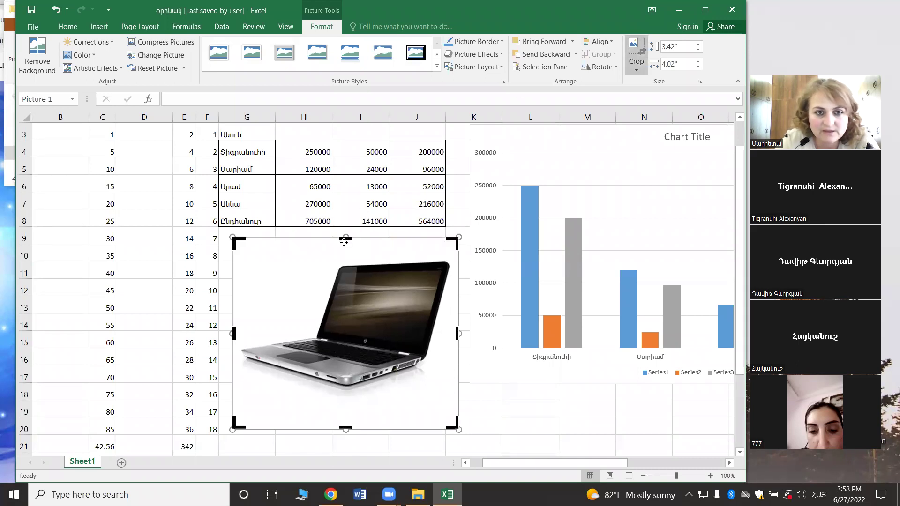
{"action": "left_click_drag", "start_coordinate": [346, 238], "coordinate": [345, 259]}
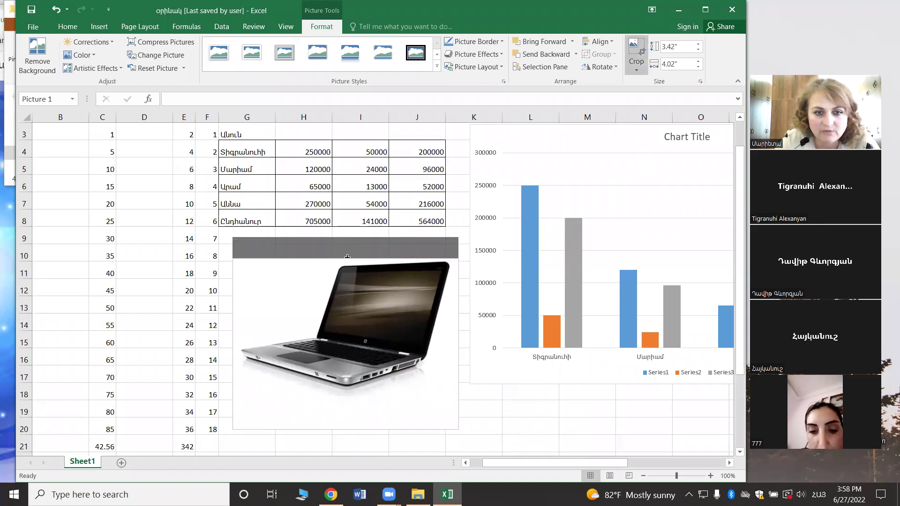
{"action": "left_click_drag", "start_coordinate": [345, 428], "coordinate": [347, 398]}
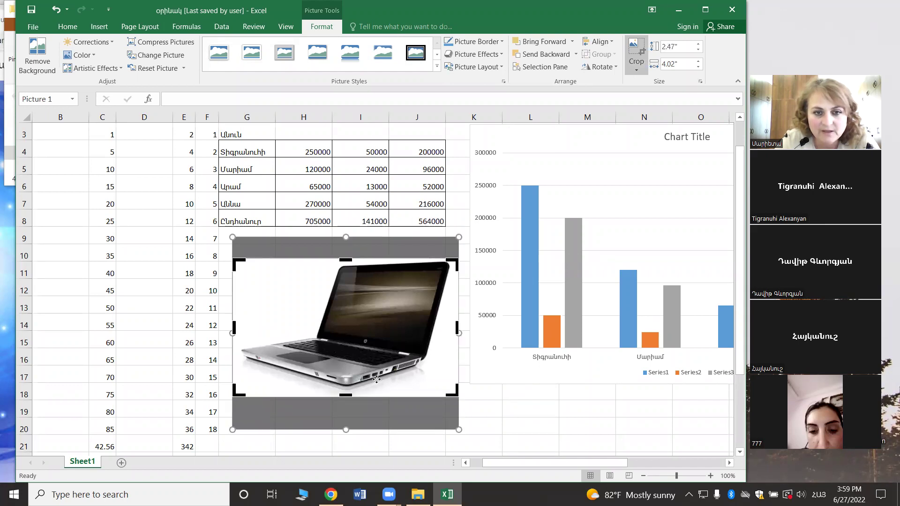
{"action": "left_click", "coordinate": [497, 401]}
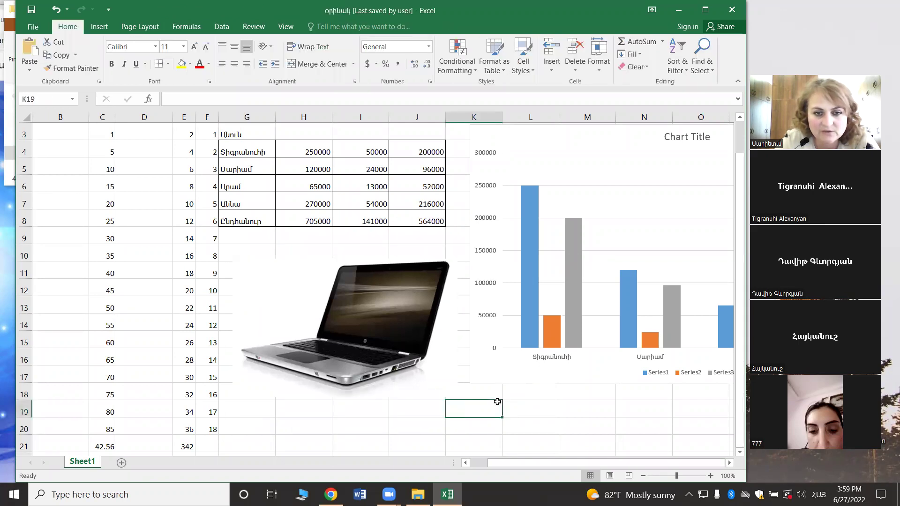
Step: With the laptop picture selected, bring up the Rotate options in Page Layout's Arrange group
{"action": "left_click", "coordinate": [388, 335]}
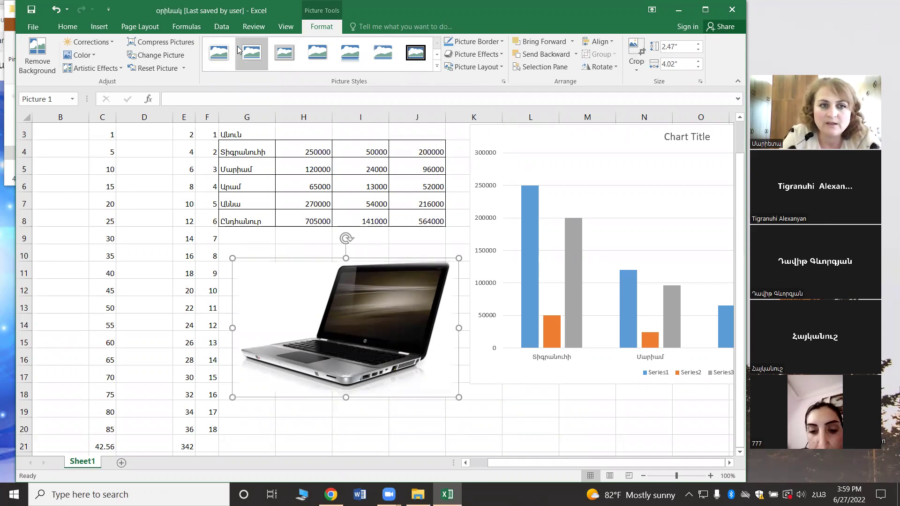
{"action": "left_click", "coordinate": [102, 28]}
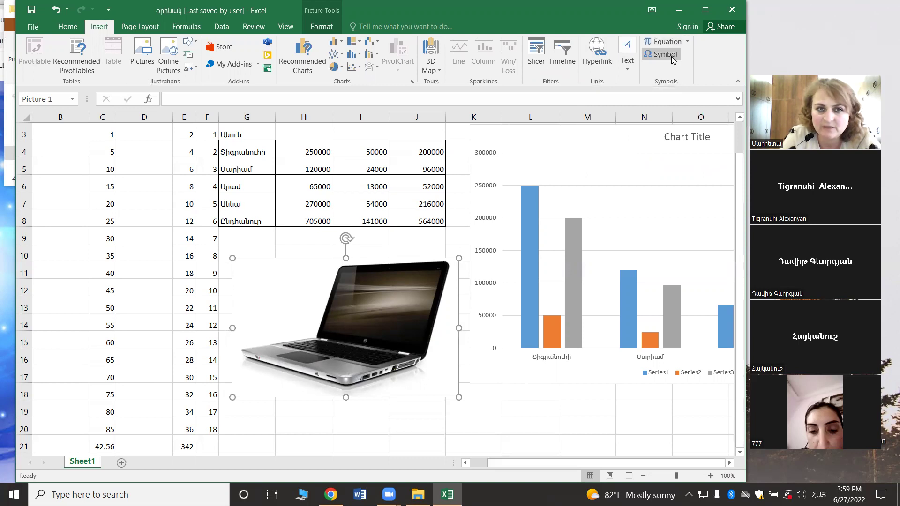
{"action": "left_click", "coordinate": [154, 31]}
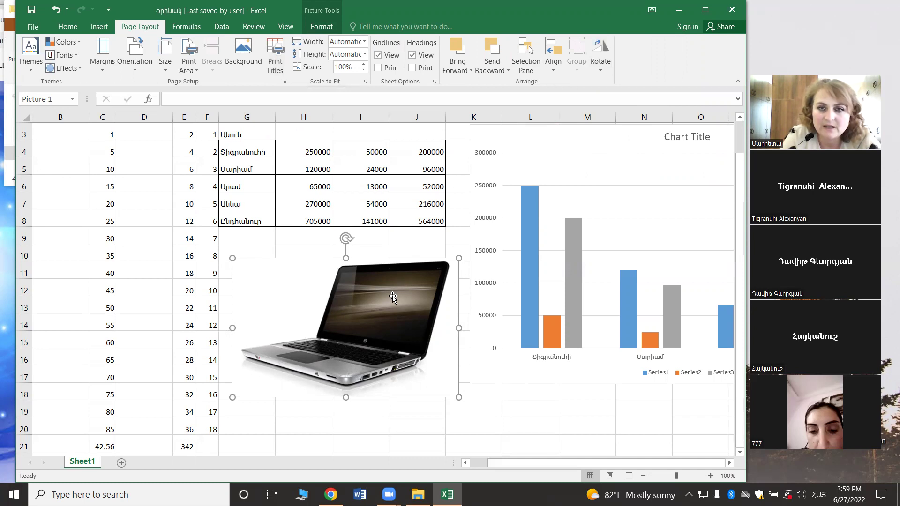
{"action": "left_click", "coordinate": [601, 53]}
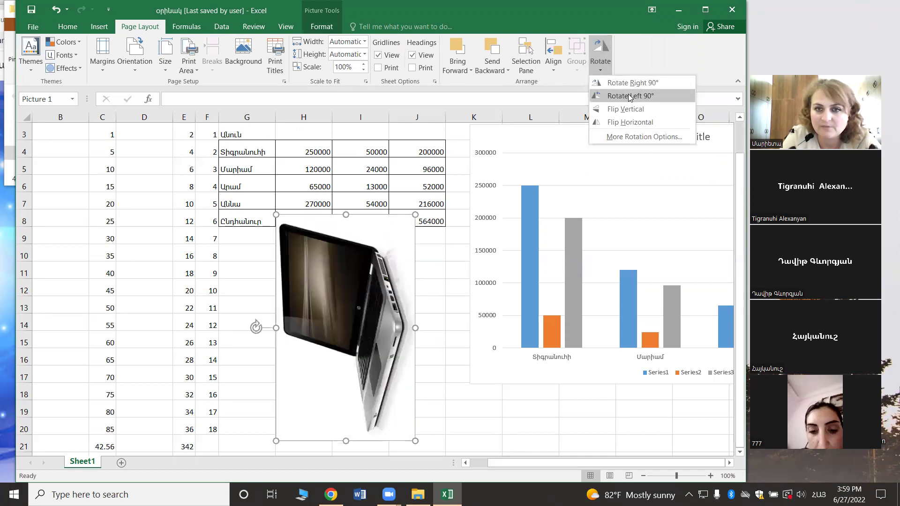
Step: Apply Flip Horizontal to the laptop picture
{"action": "left_click", "coordinate": [626, 123]}
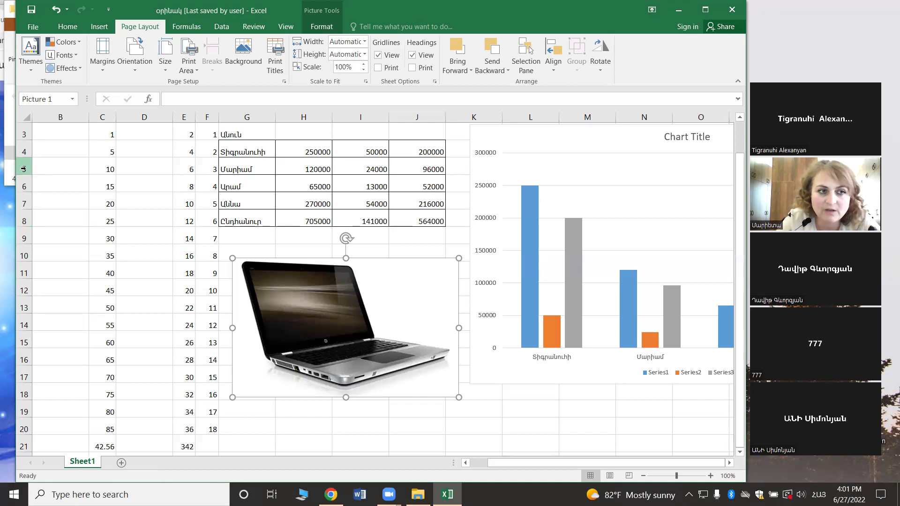
Step: Insert two blank rows at row 5
{"action": "right_click", "coordinate": [23, 169]}
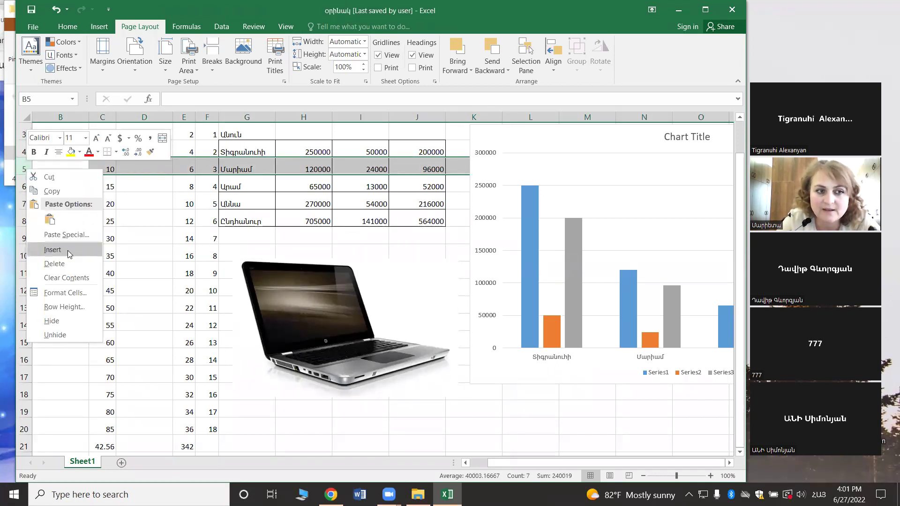
{"action": "left_click", "coordinate": [52, 250]}
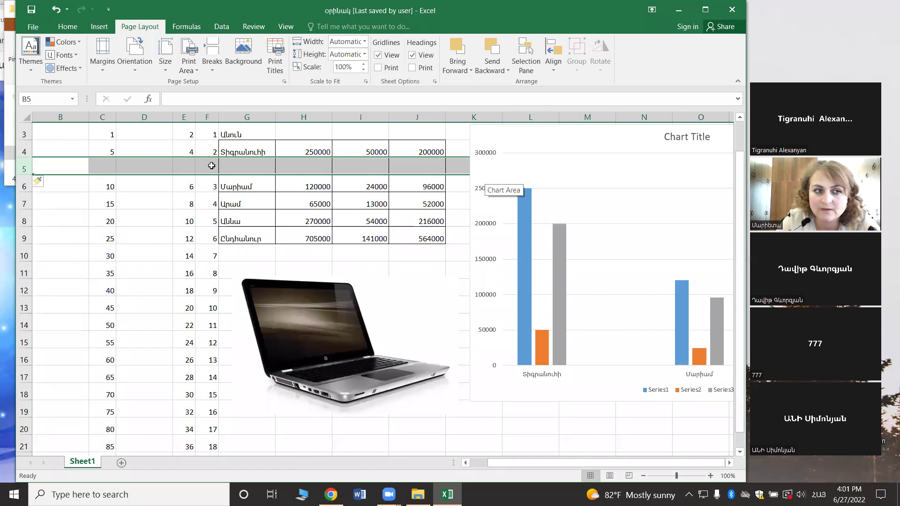
{"action": "right_click", "coordinate": [24, 170]}
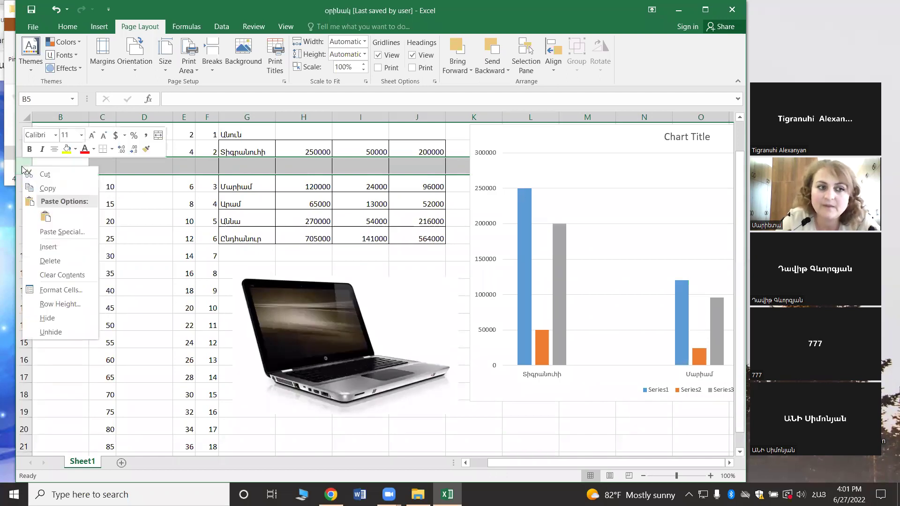
{"action": "left_click", "coordinate": [48, 247]}
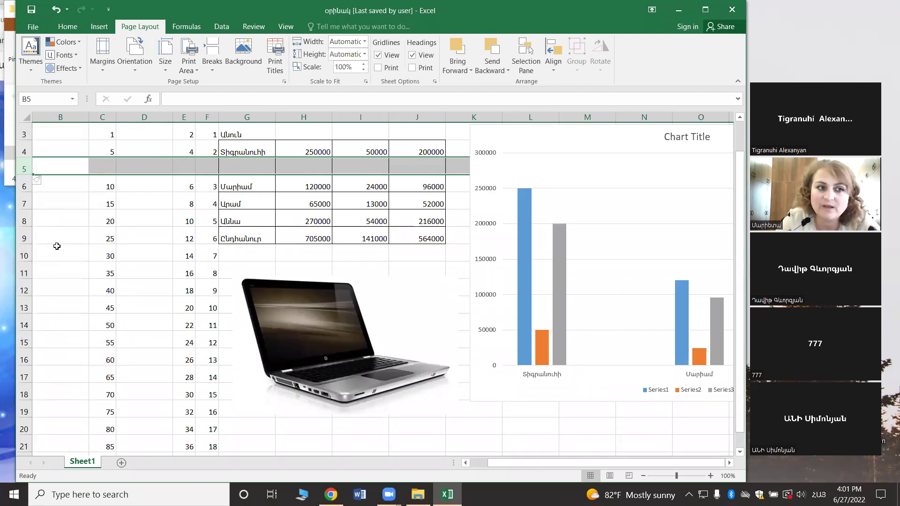
Step: Insert a blank column at column F
{"action": "left_click", "coordinate": [206, 117]}
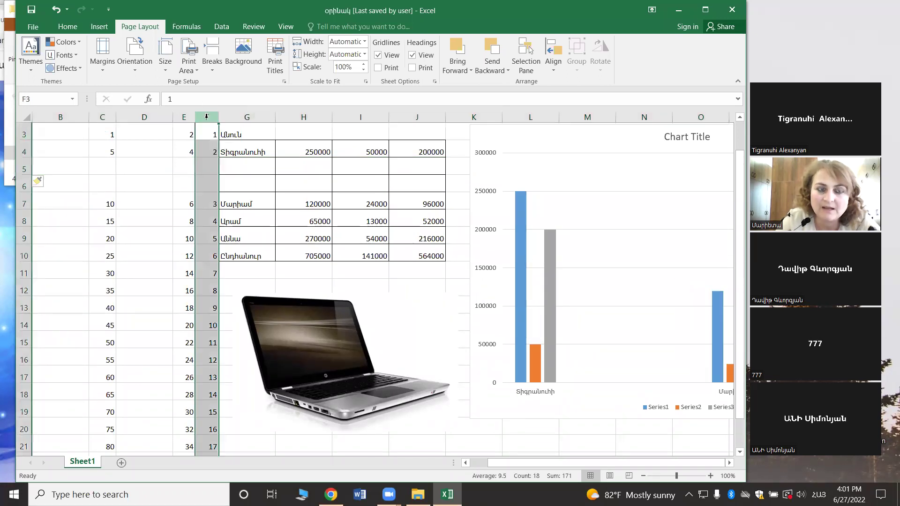
{"action": "right_click", "coordinate": [206, 117]}
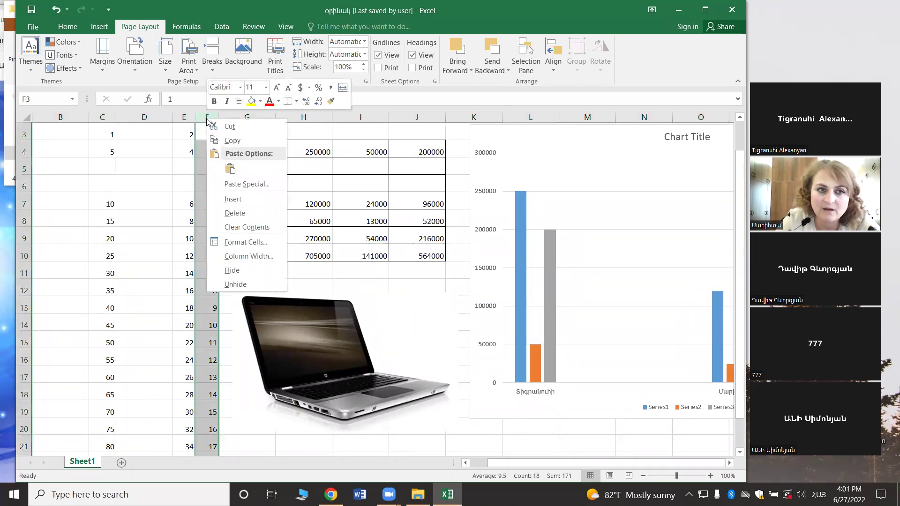
{"action": "left_click", "coordinate": [258, 202]}
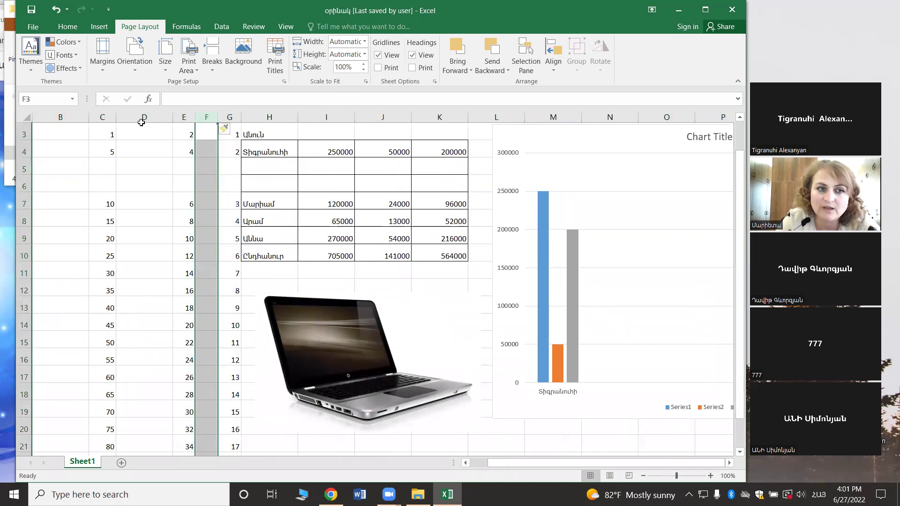
Step: Delete column C with the numbers 1 to 80, then delete the emptied column C
{"action": "left_click", "coordinate": [103, 117]}
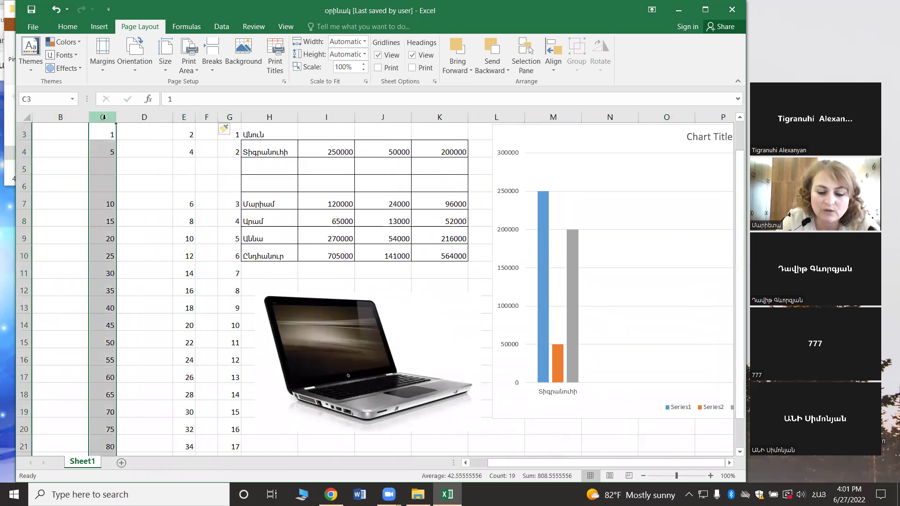
{"action": "right_click", "coordinate": [104, 120]}
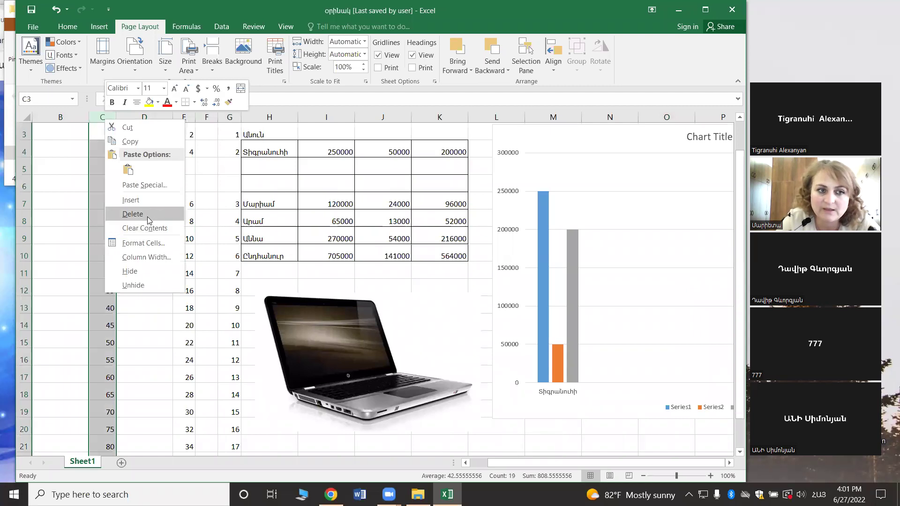
{"action": "left_click", "coordinate": [133, 214]}
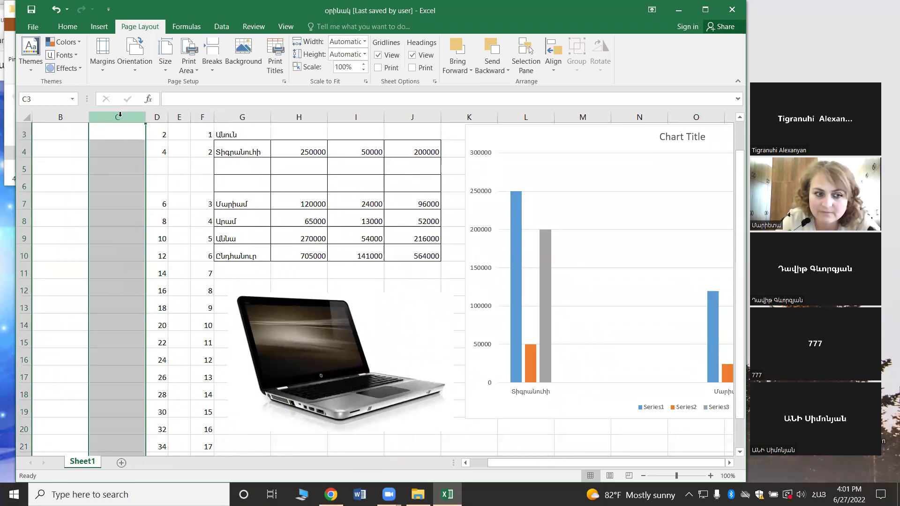
{"action": "right_click", "coordinate": [120, 114]}
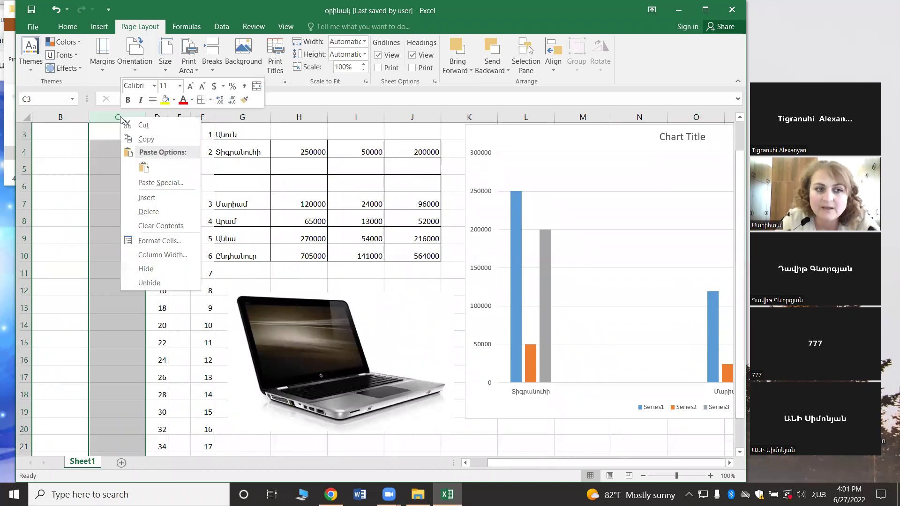
{"action": "left_click", "coordinate": [146, 211]}
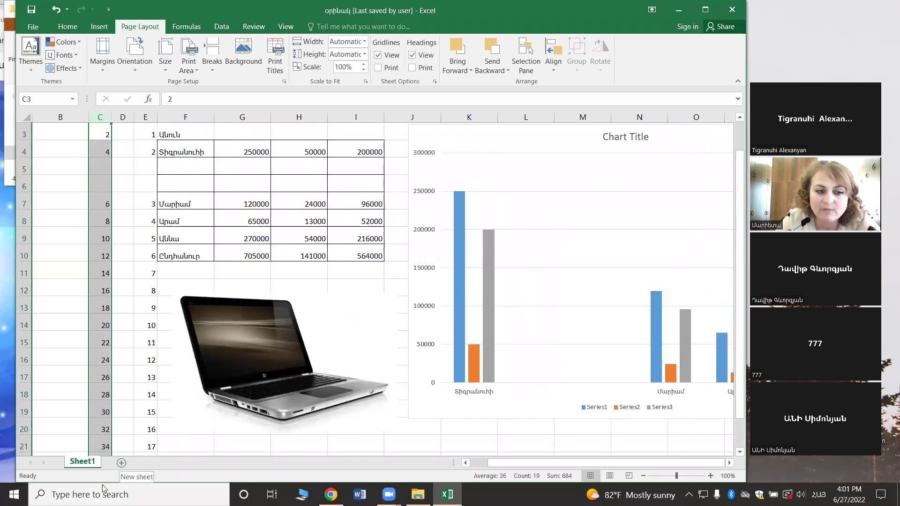
Step: Add a new sheet and rename it փետրվար
{"action": "left_click", "coordinate": [121, 463]}
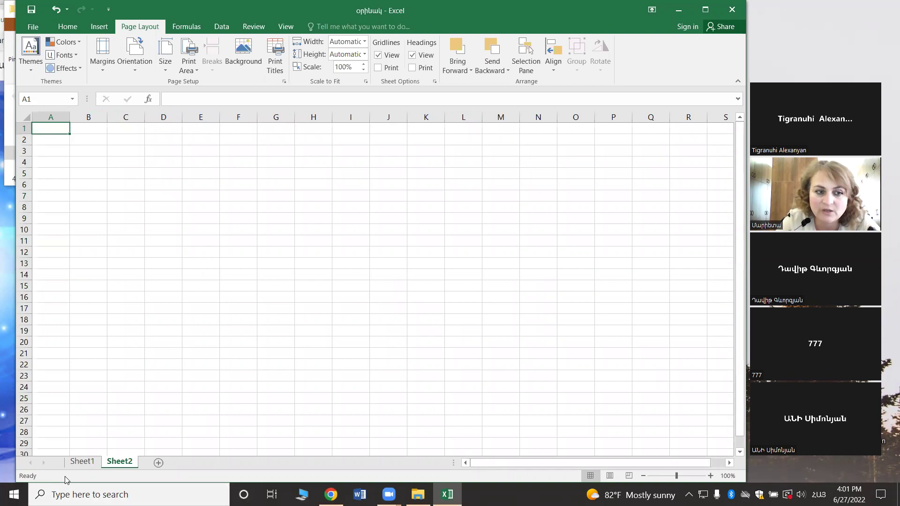
{"action": "key", "text": "alt+o"}
{"action": "key", "text": "h"}
{"action": "key", "text": "r"}
{"action": "key", "text": "BackSpace"}
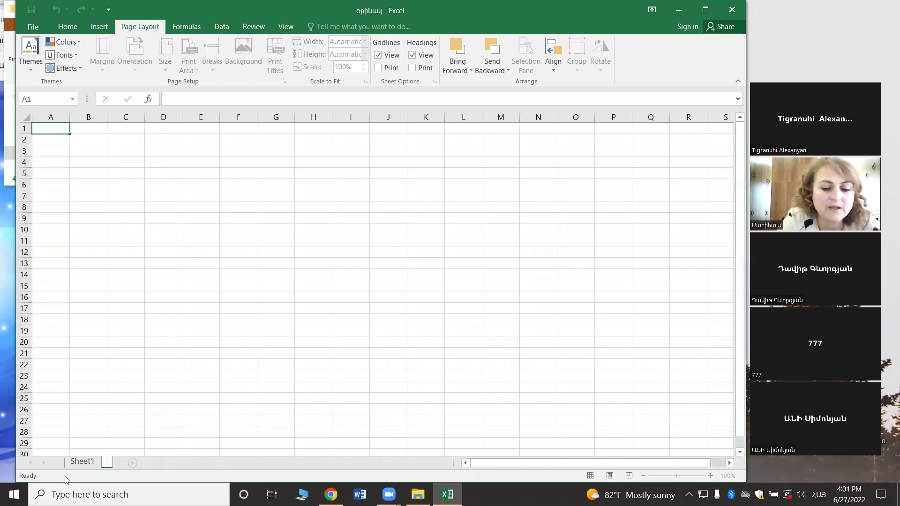
{"action": "type", "text": "փե"}
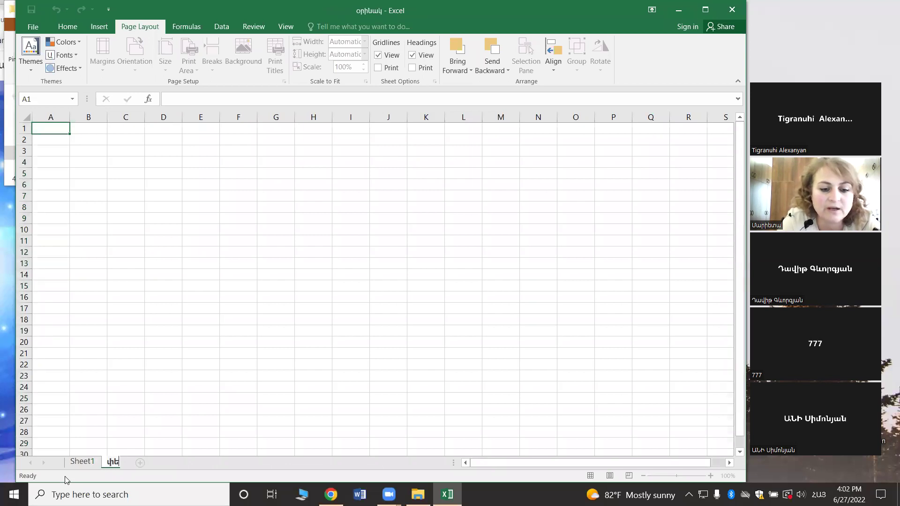
{"action": "type", "text": "տրվար"}
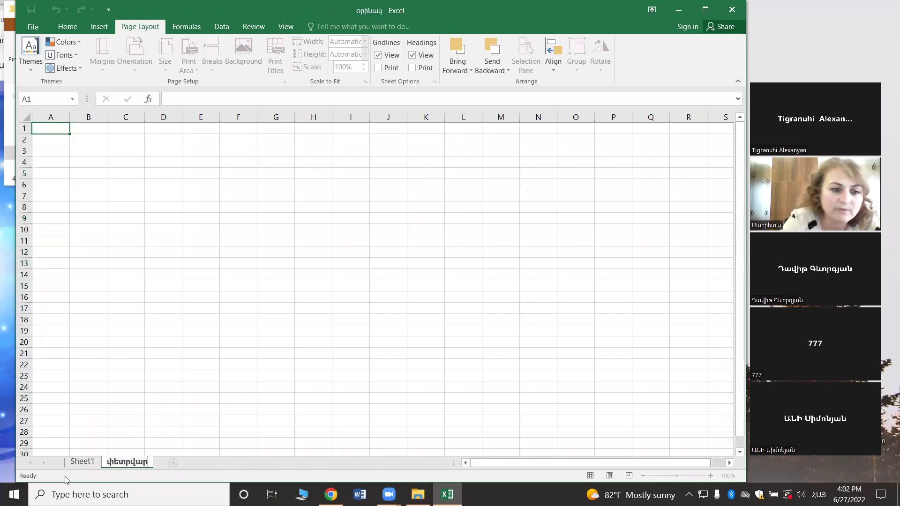
{"action": "key", "text": "Return"}
Step: Return to Sheet1 and begin renaming it with Alt+H, O, R
{"action": "key", "text": "ctrl+Page_Up"}
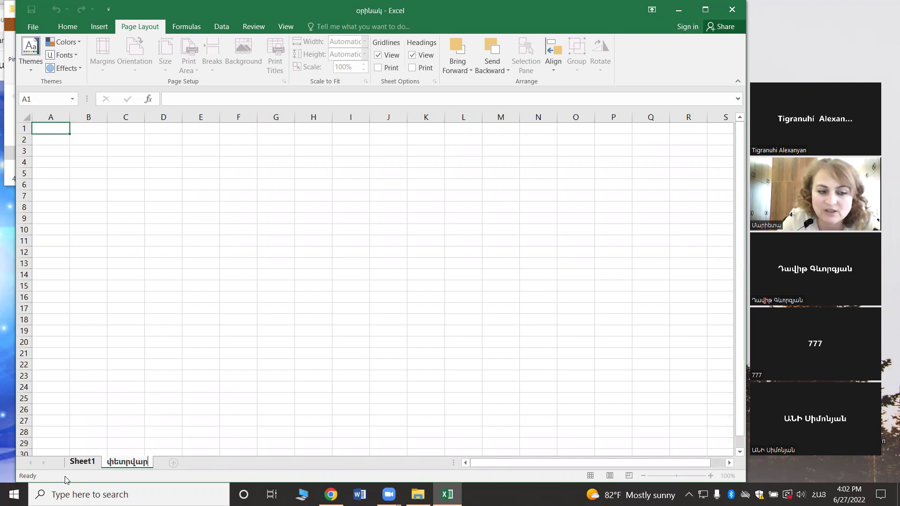
{"action": "key", "text": "Return"}
{"action": "key", "text": "ctrl+Page_Up"}
{"action": "key", "text": "alt+h"}
{"action": "key", "text": "o"}
{"action": "key", "text": "r"}
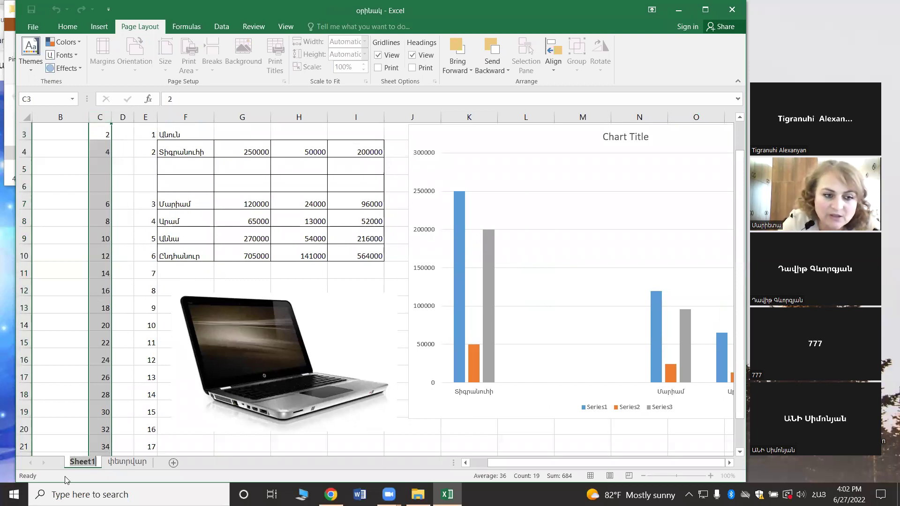
Step: Name Sheet1 հունվար, glance at the empty փետրվար sheet, then return to հունվար
{"action": "type", "text": "հունվա"}
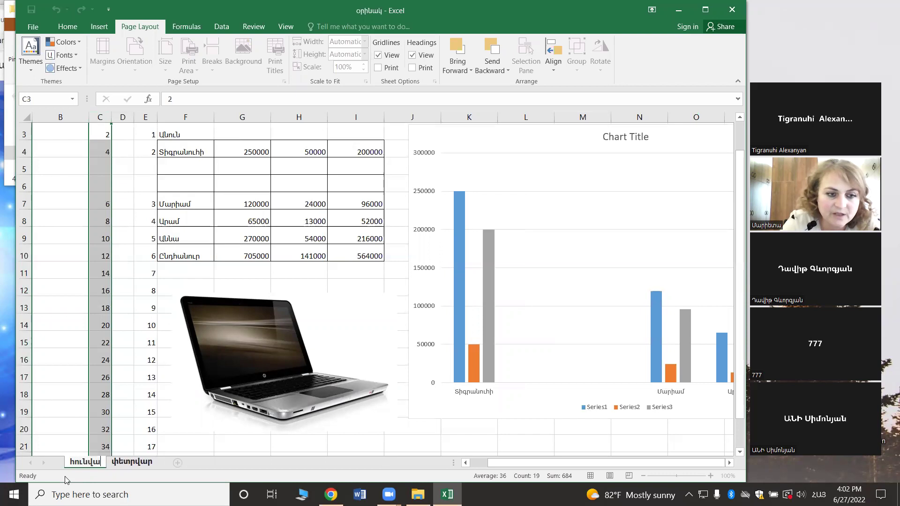
{"action": "type", "text": "ր"}
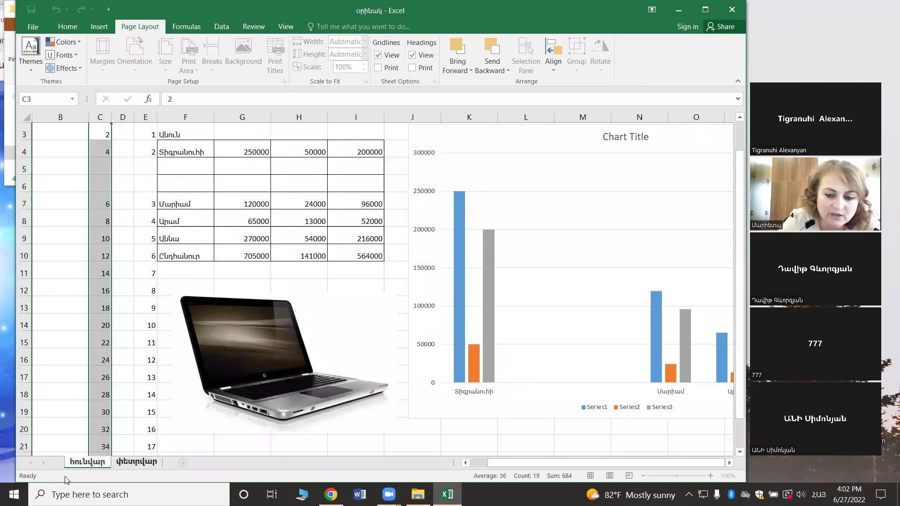
{"action": "key", "text": "Return"}
{"action": "right_click", "coordinate": [101, 462]}
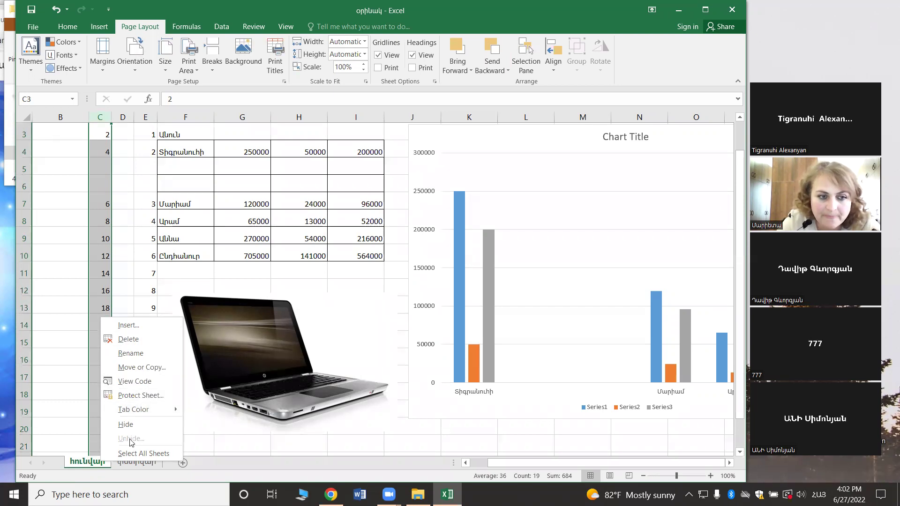
{"action": "left_click", "coordinate": [166, 425]}
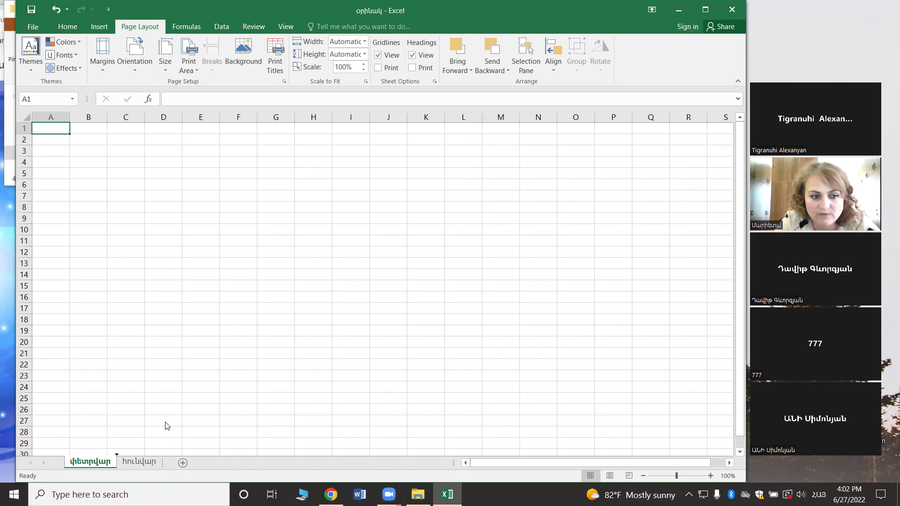
{"action": "key", "text": "ctrl+Page_Down"}
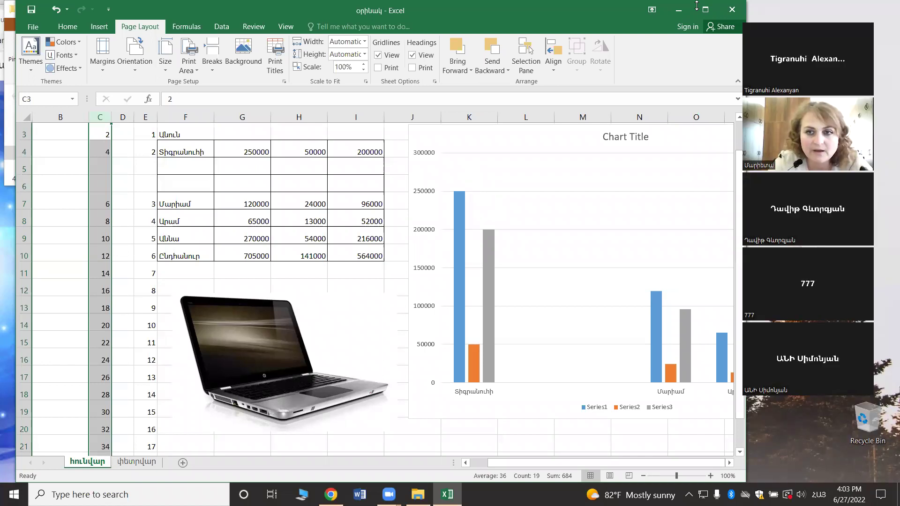
{"action": "left_click", "coordinate": [528, 490]}
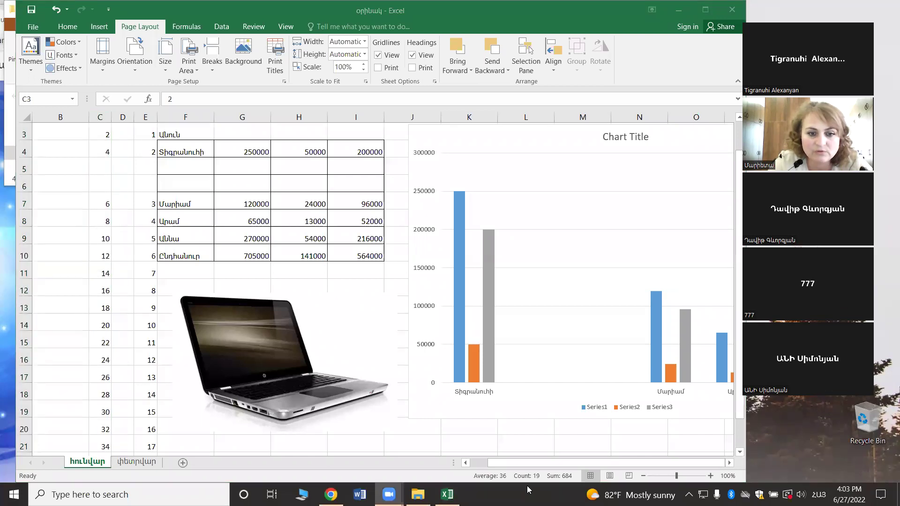
{"action": "left_click", "coordinate": [447, 494]}
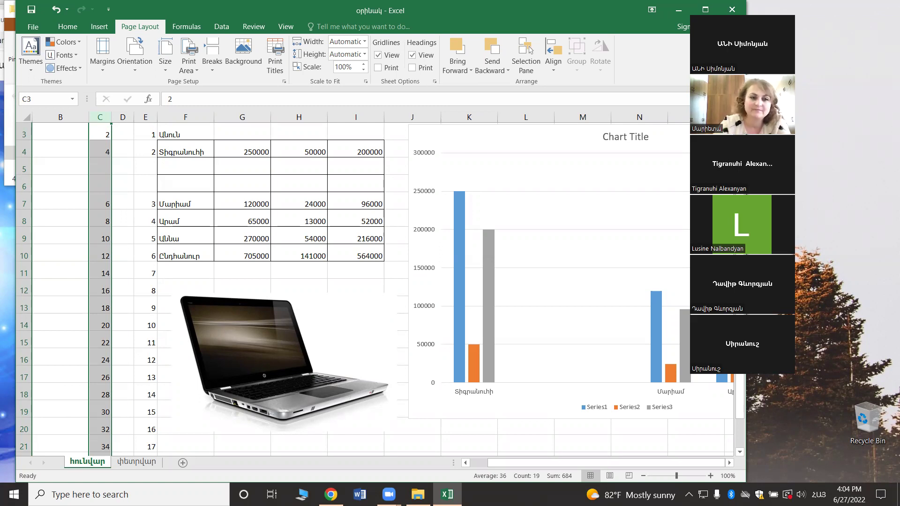
{"action": "left_click", "coordinate": [375, 297]}
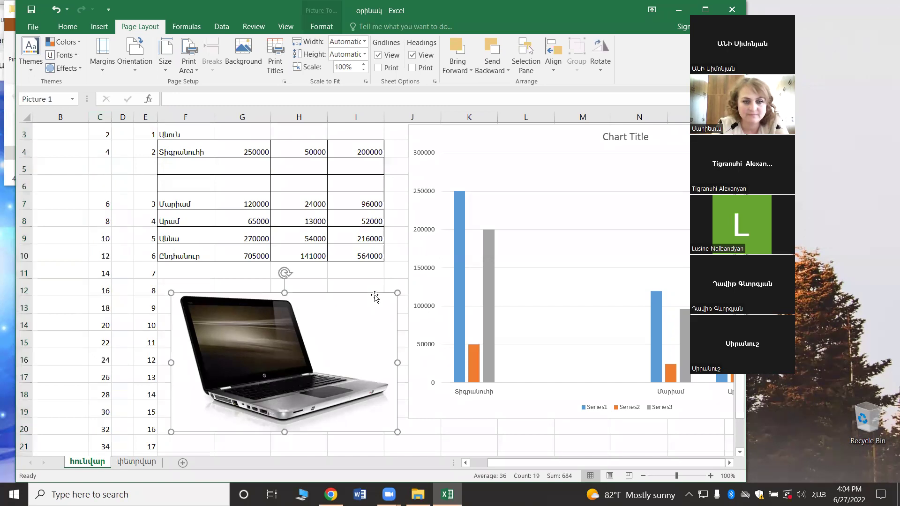
{"action": "left_click", "coordinate": [85, 216]}
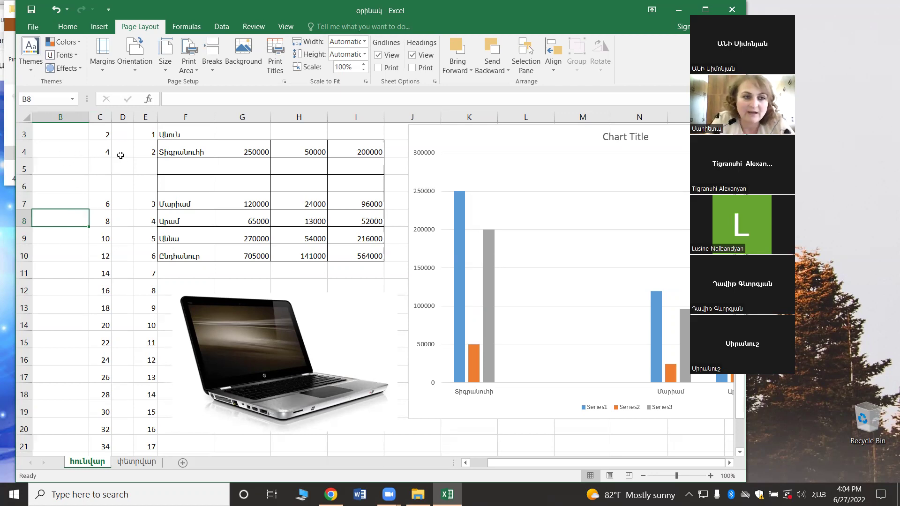
{"action": "left_click", "coordinate": [191, 112]}
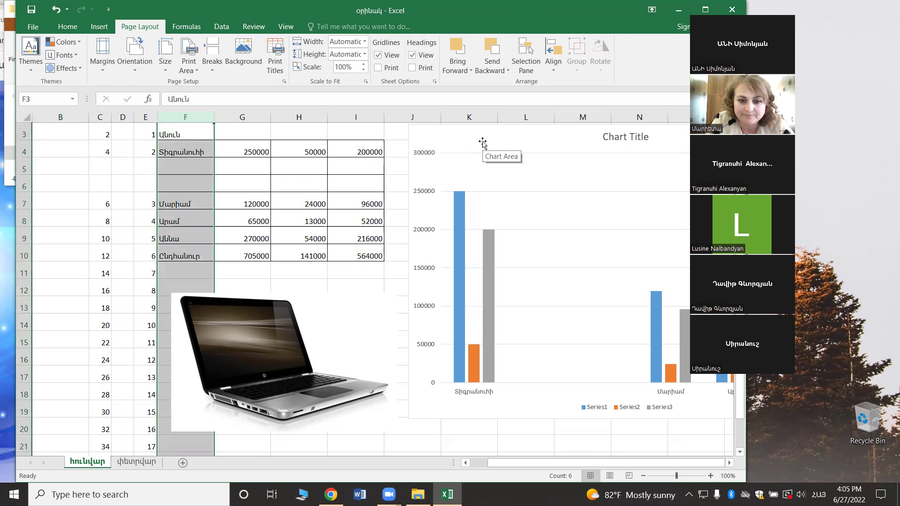
{"action": "key", "text": "Right"}
{"action": "key", "text": "Right"}
{"action": "key", "text": "Right"}
{"action": "key", "text": "Right"}
{"action": "key", "text": "Right"}
{"action": "key", "text": "Right"}
{"action": "key", "text": "Left"}
{"action": "key", "text": "Left"}
{"action": "key", "text": "Left"}
{"action": "key", "text": "Left"}
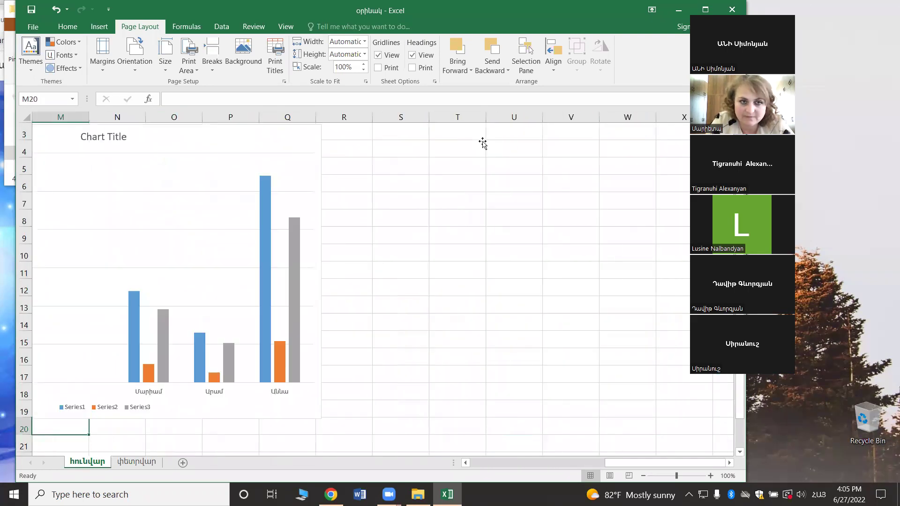
{"action": "key", "text": "Home"}
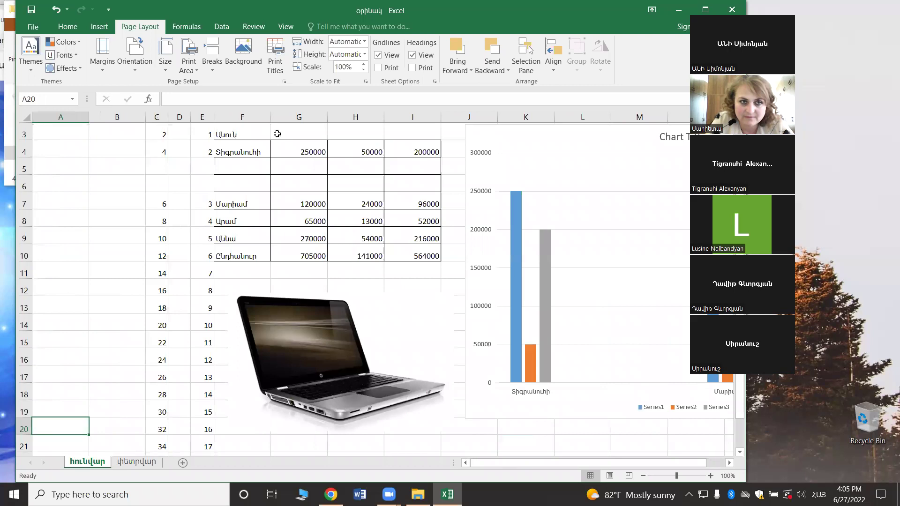
Step: Select names column F and browse the ribbon tabs, ending back on Home
{"action": "left_click", "coordinate": [244, 117]}
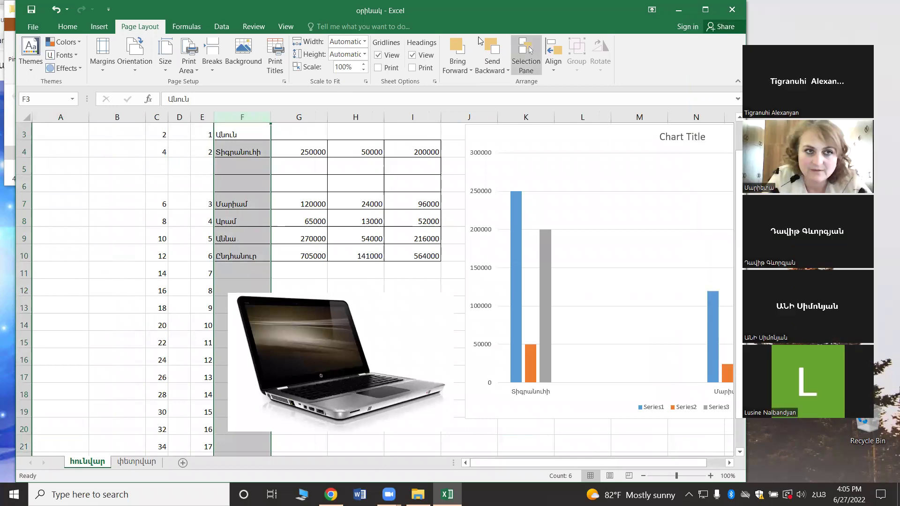
{"action": "left_click", "coordinate": [98, 26]}
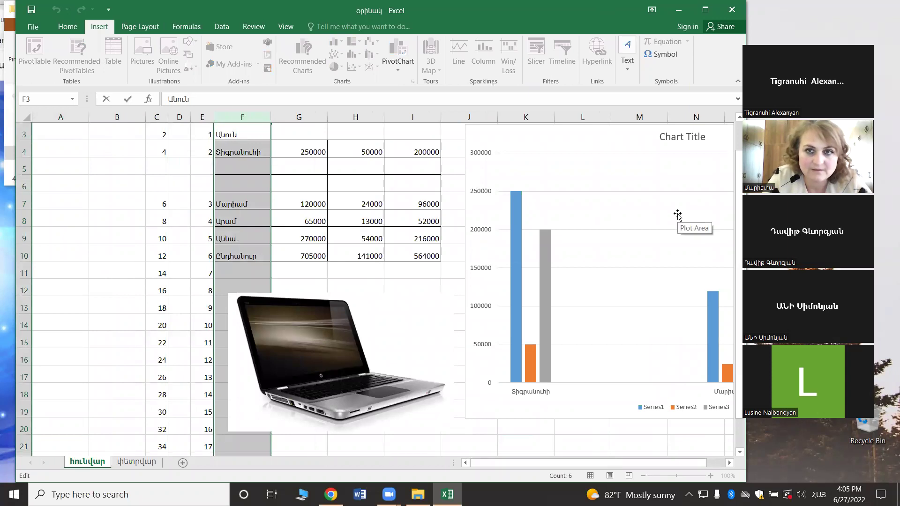
{"action": "left_click", "coordinate": [221, 28]}
{"action": "left_click", "coordinate": [259, 31]}
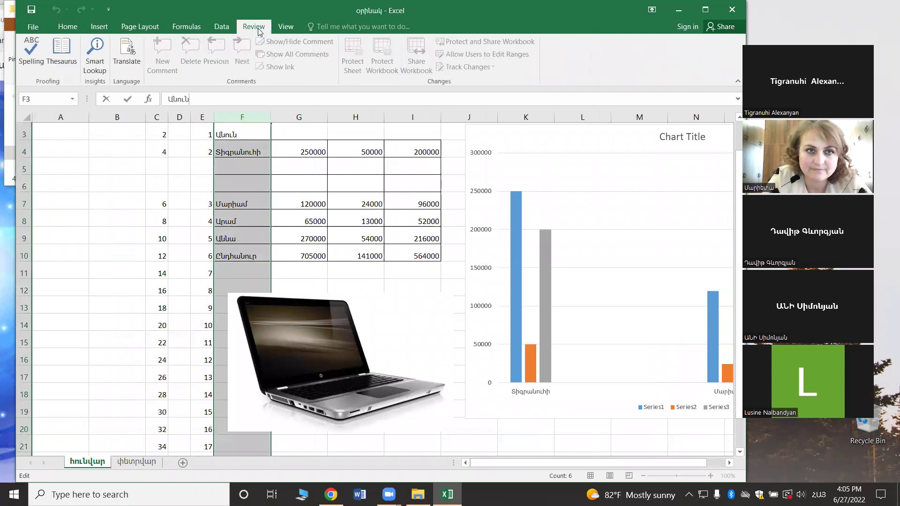
{"action": "left_click", "coordinate": [292, 31]}
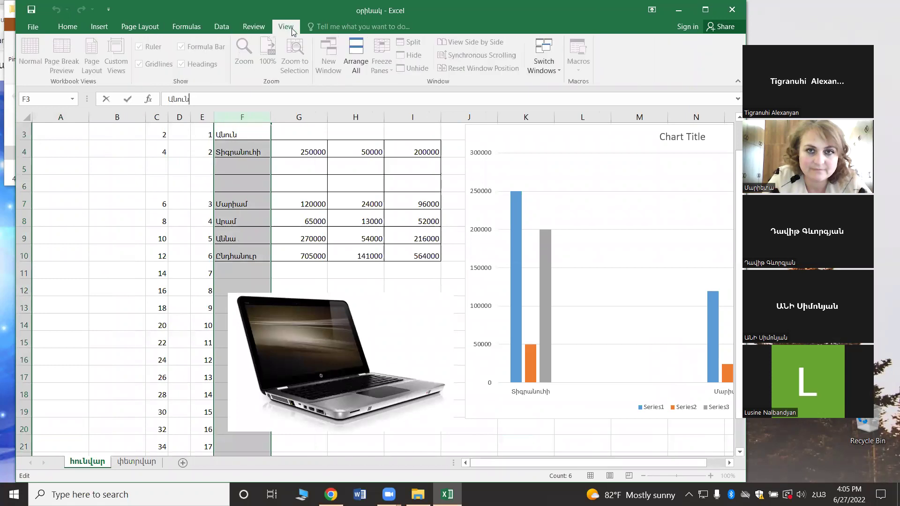
{"action": "left_click", "coordinate": [186, 30]}
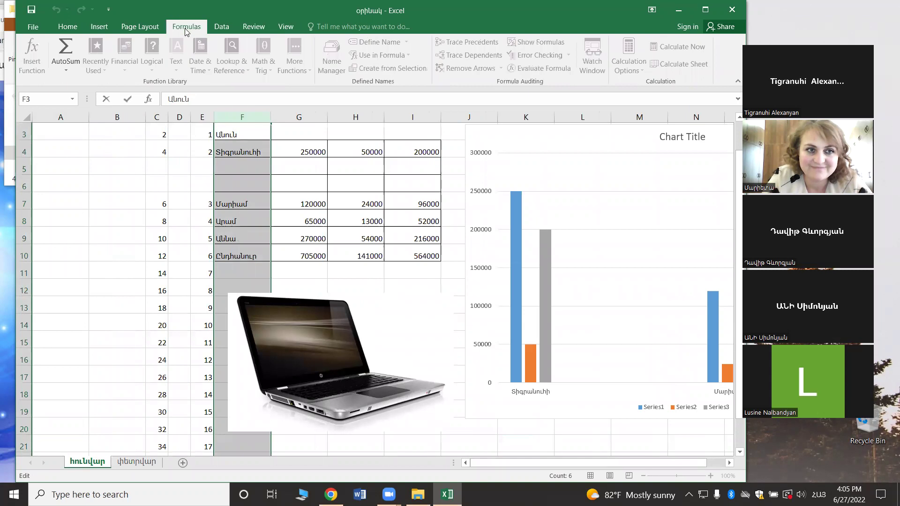
{"action": "left_click", "coordinate": [147, 29]}
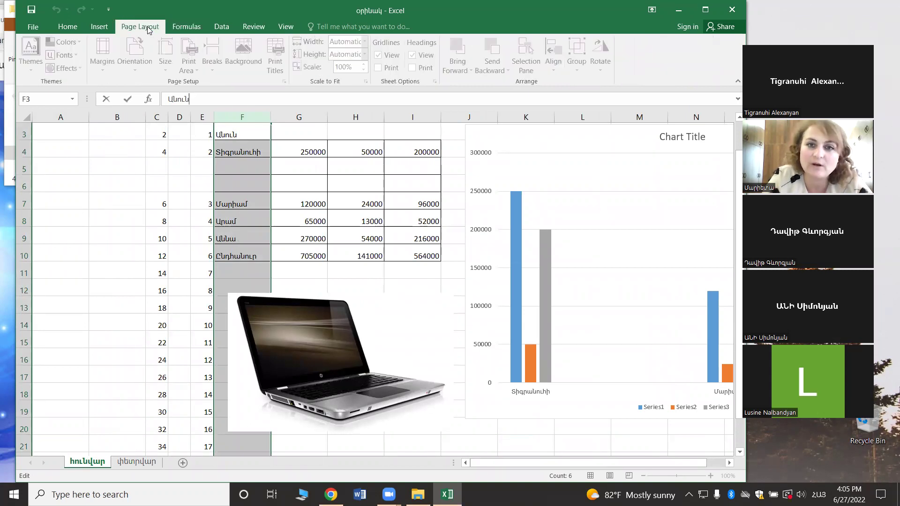
{"action": "left_click", "coordinate": [100, 30]}
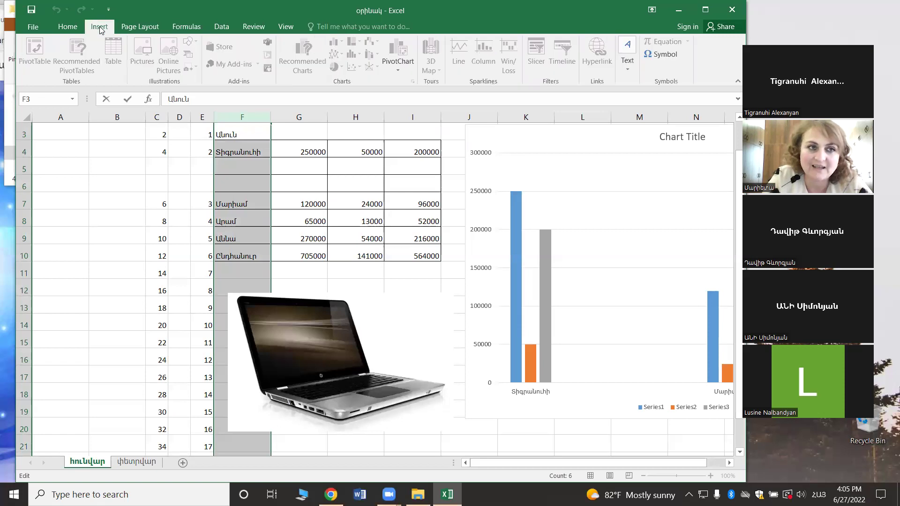
{"action": "left_click", "coordinate": [67, 29]}
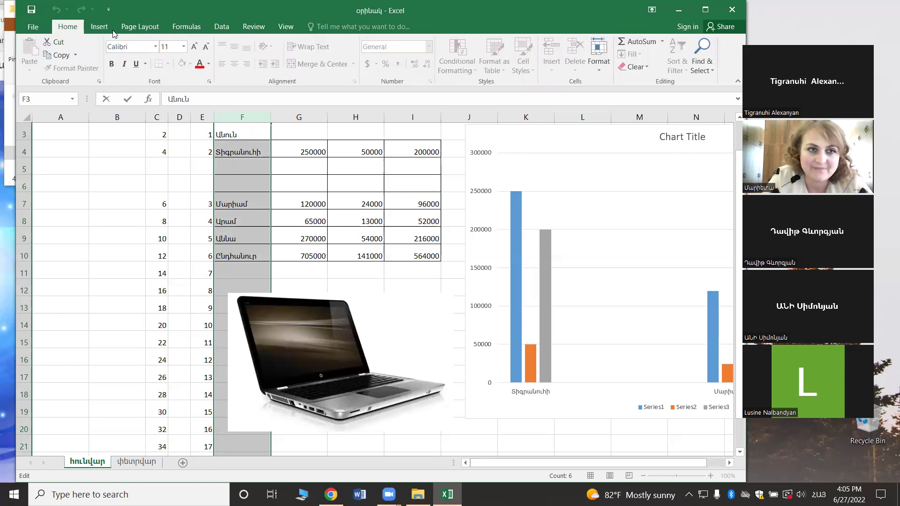
Step: Select cells F4:I4 holding the Տիգրանունի row (250000, 50000, 200000)
{"action": "right_click", "coordinate": [249, 118]}
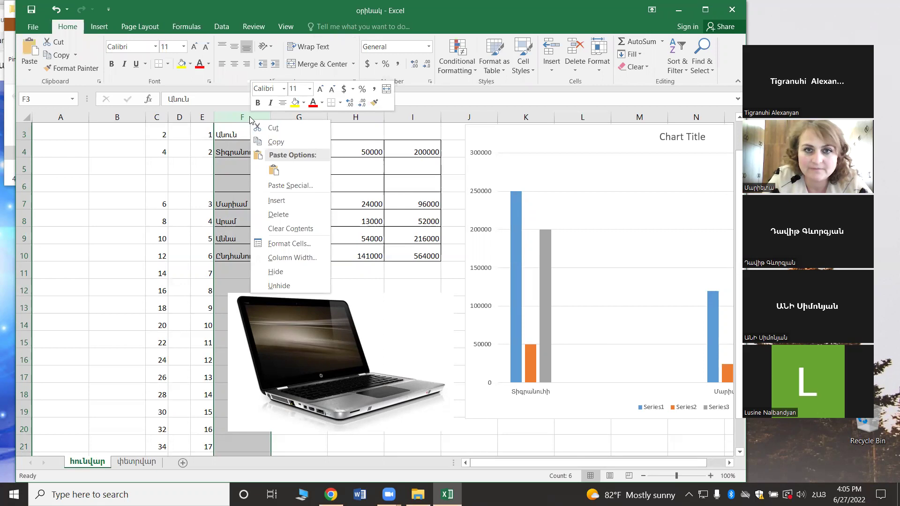
{"action": "left_click", "coordinate": [363, 149]}
{"action": "left_click", "coordinate": [243, 151]}
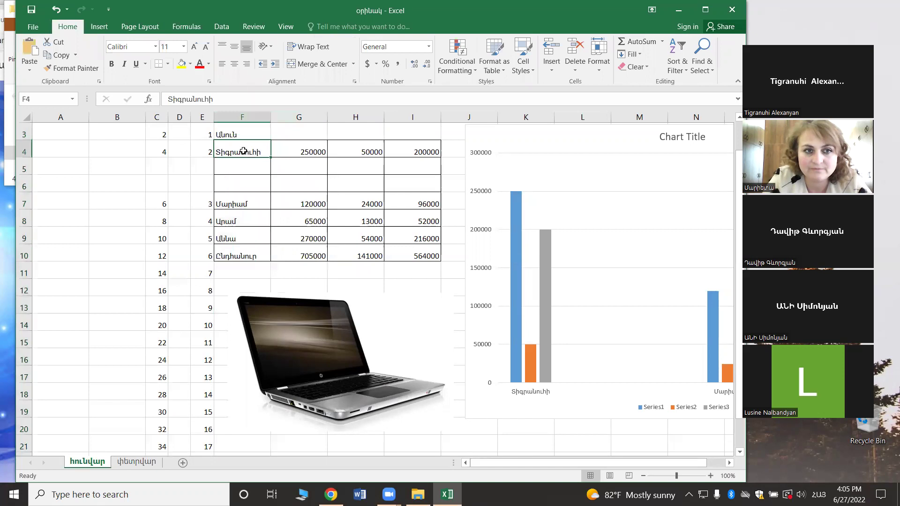
{"action": "left_click_drag", "start_coordinate": [246, 151], "coordinate": [413, 152]}
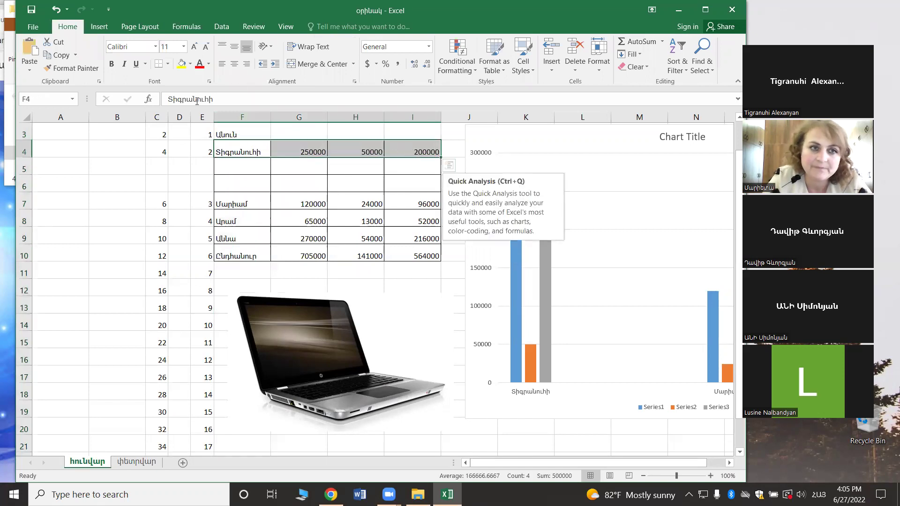
Step: Fill the Տիգրանունի row F4:I4 with orange
{"action": "left_click", "coordinate": [132, 28]}
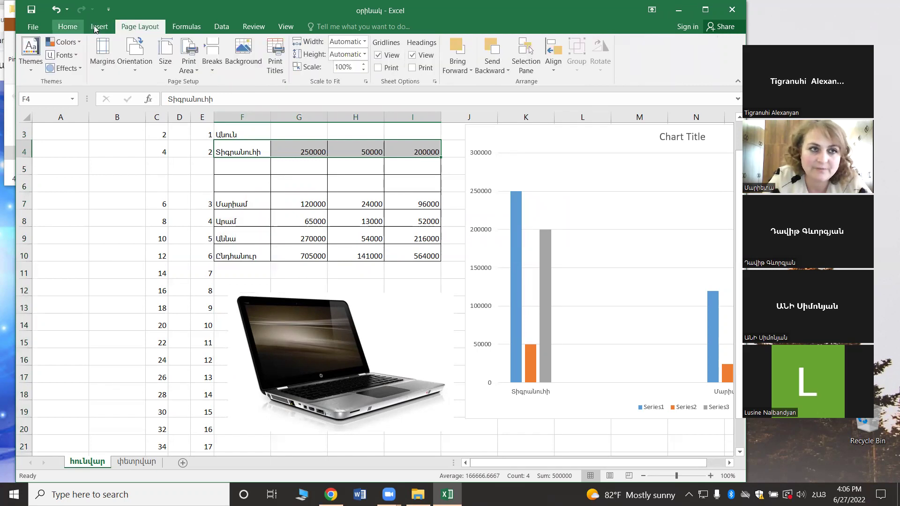
{"action": "left_click", "coordinate": [107, 28]}
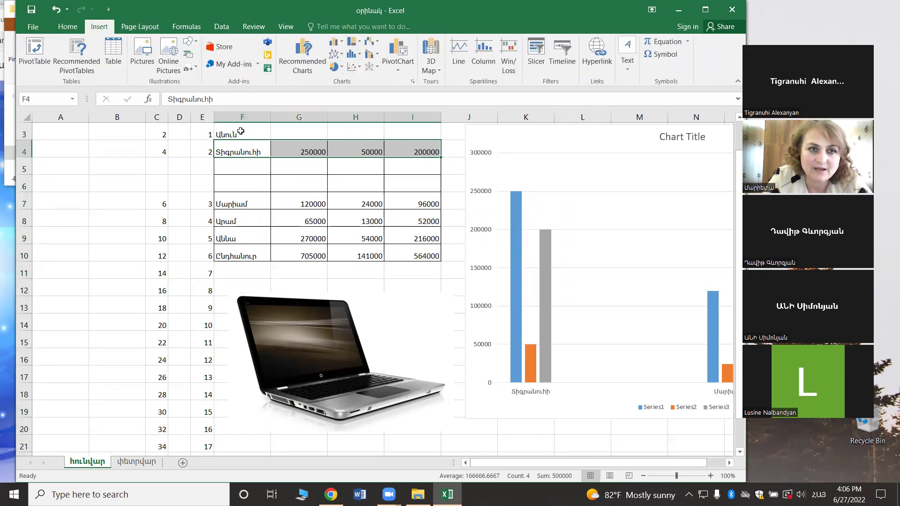
{"action": "left_click", "coordinate": [67, 27]}
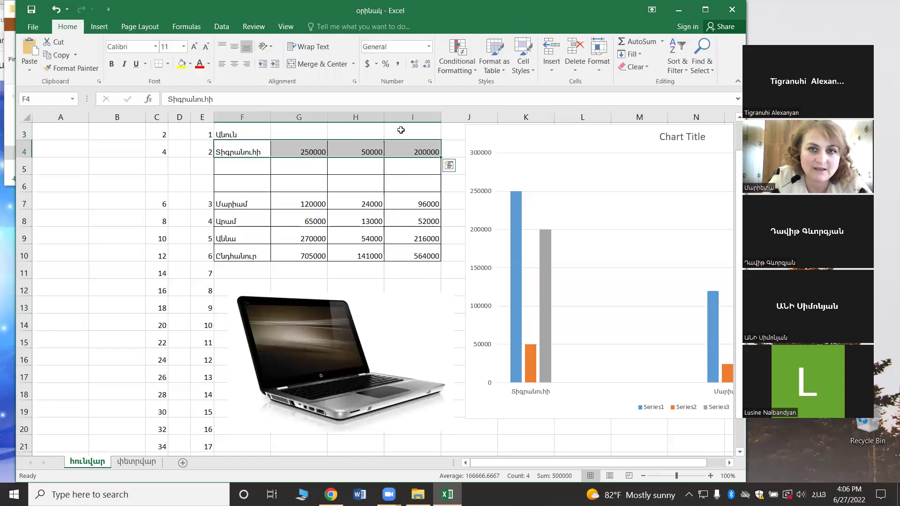
{"action": "left_click", "coordinate": [190, 64]}
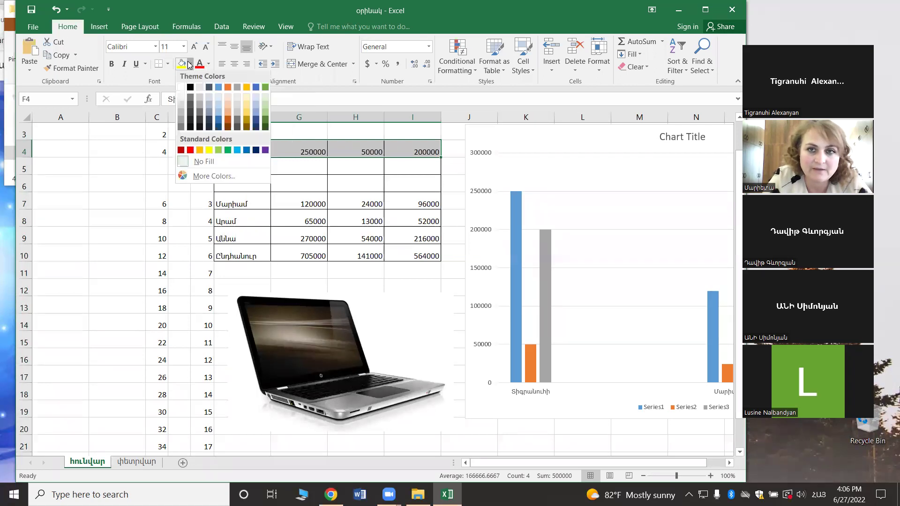
{"action": "left_click", "coordinate": [227, 120]}
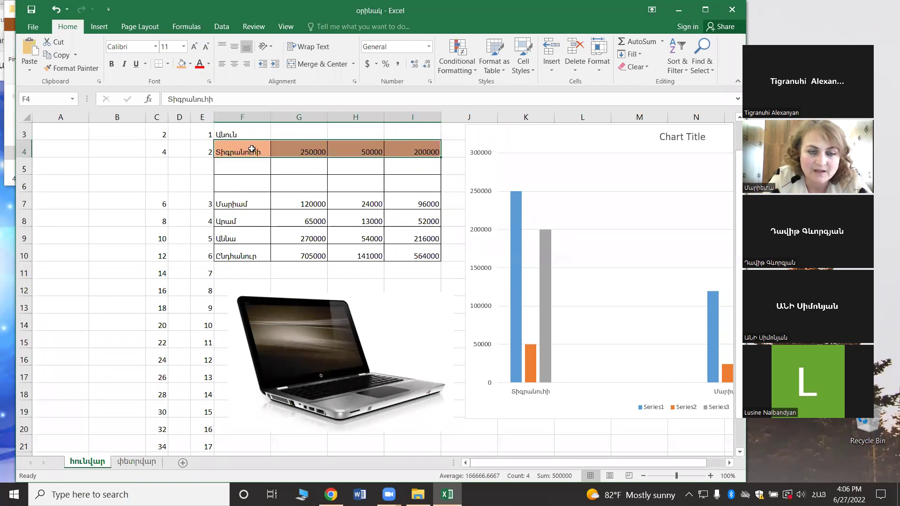
Step: Give the names in F4:F10 a light orange fill, then select the chart
{"action": "left_click_drag", "start_coordinate": [253, 145], "coordinate": [242, 255]}
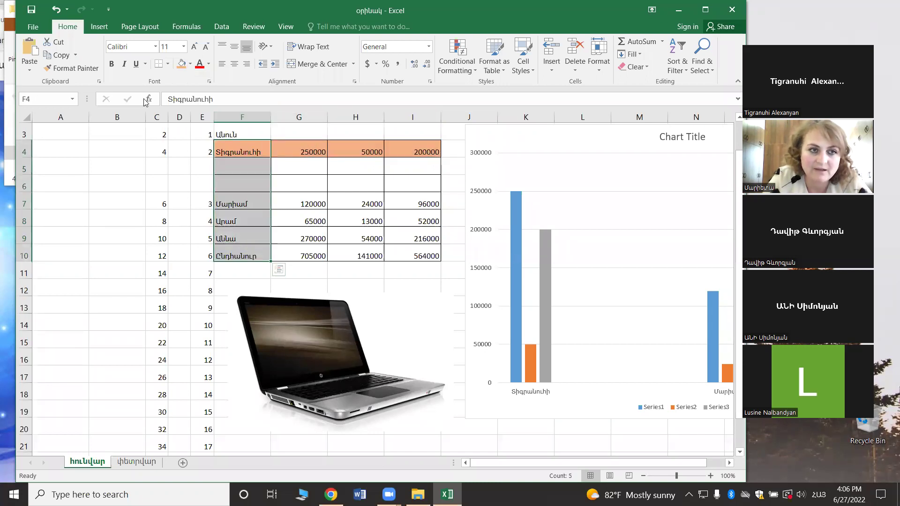
{"action": "left_click", "coordinate": [190, 64]}
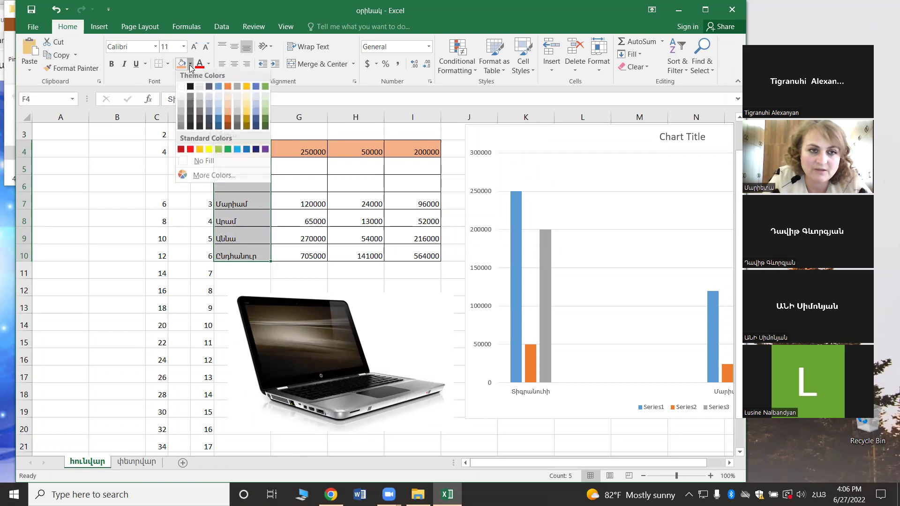
{"action": "left_click", "coordinate": [230, 97]}
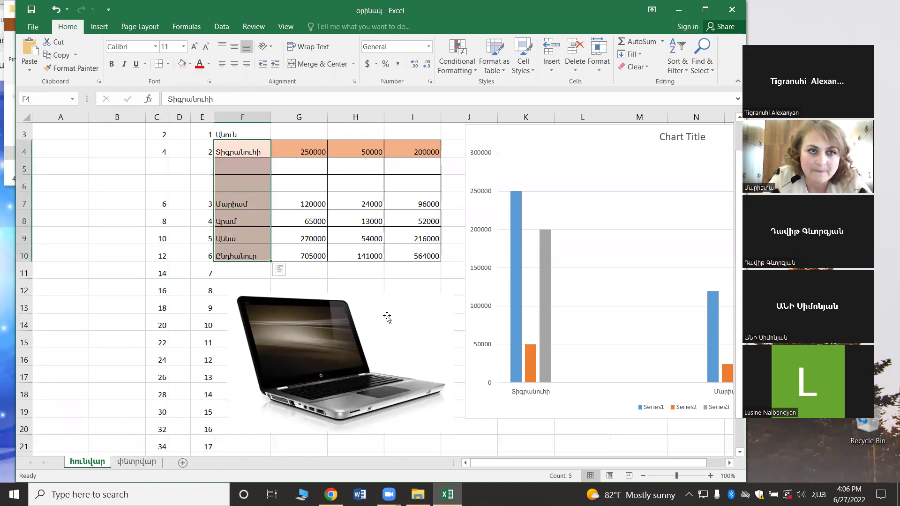
{"action": "left_click", "coordinate": [408, 287]}
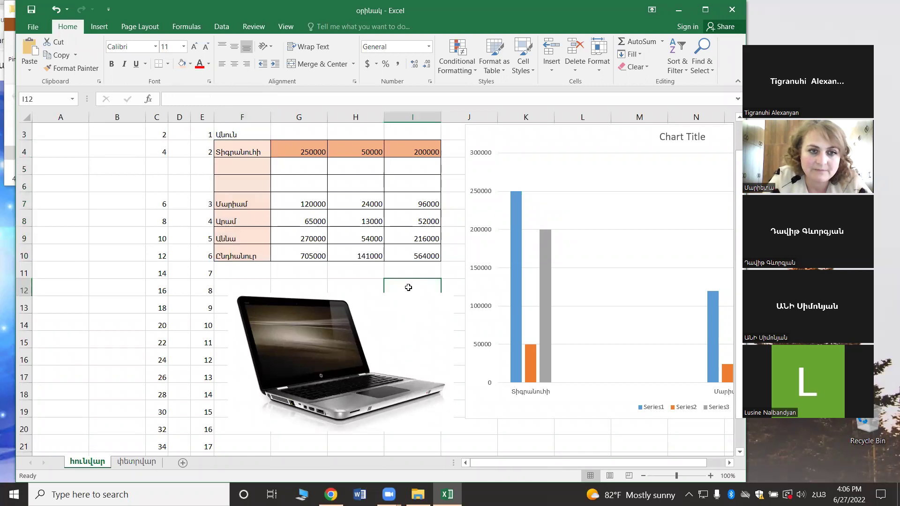
{"action": "left_click", "coordinate": [473, 146]}
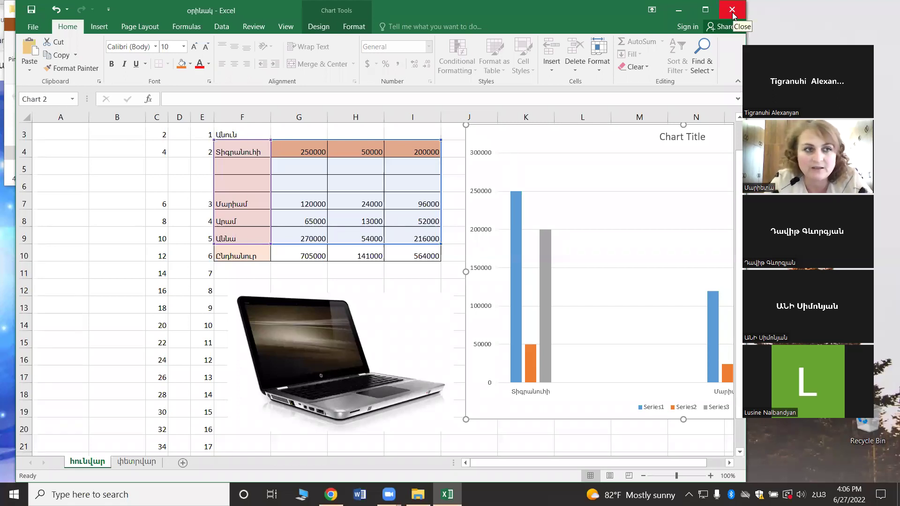
Step: Save the workbook and close the Excel window
{"action": "left_click", "coordinate": [31, 9]}
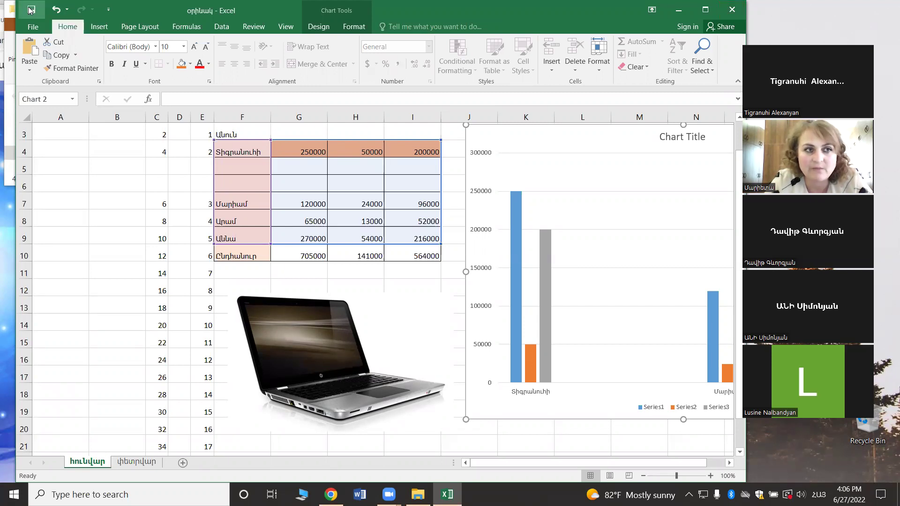
{"action": "left_click", "coordinate": [728, 13]}
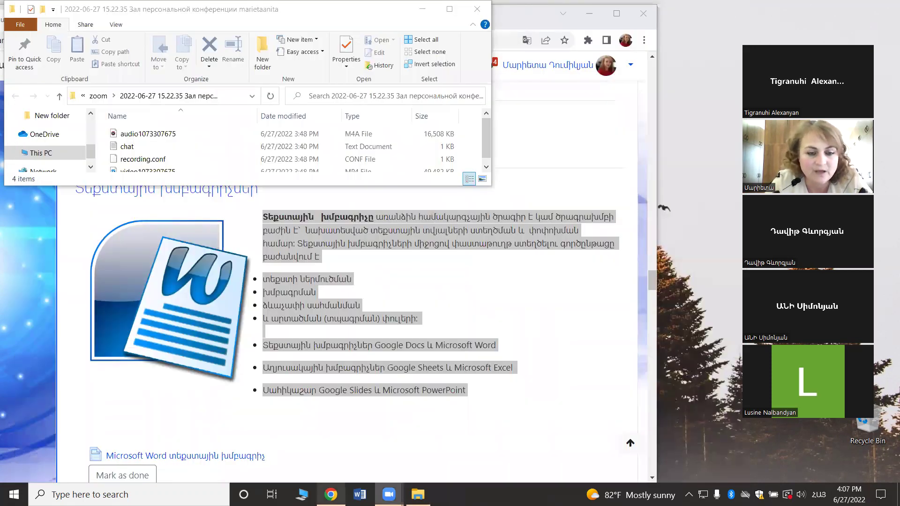
Step: Bring the Moodle course page to the front and scroll down to the Առաջադրանք assignment link
{"action": "left_click", "coordinate": [331, 495]}
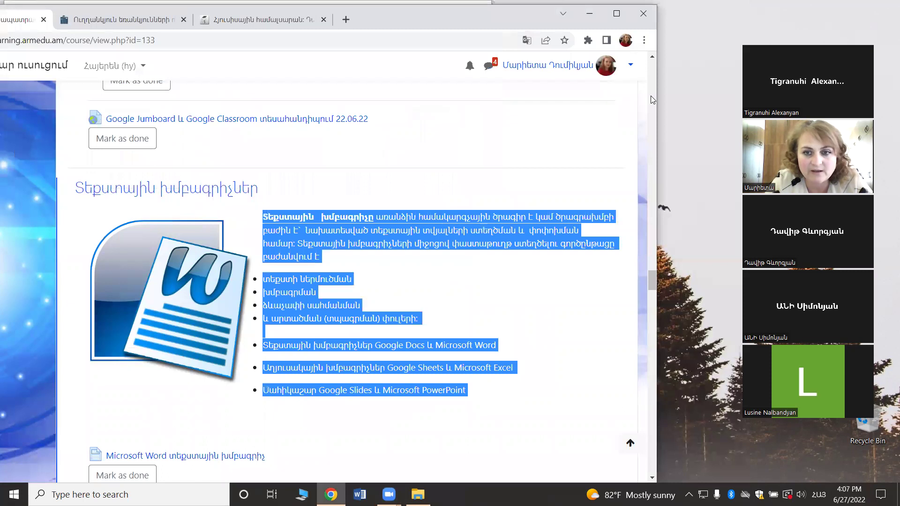
{"action": "left_click_drag", "start_coordinate": [651, 281], "coordinate": [656, 321]}
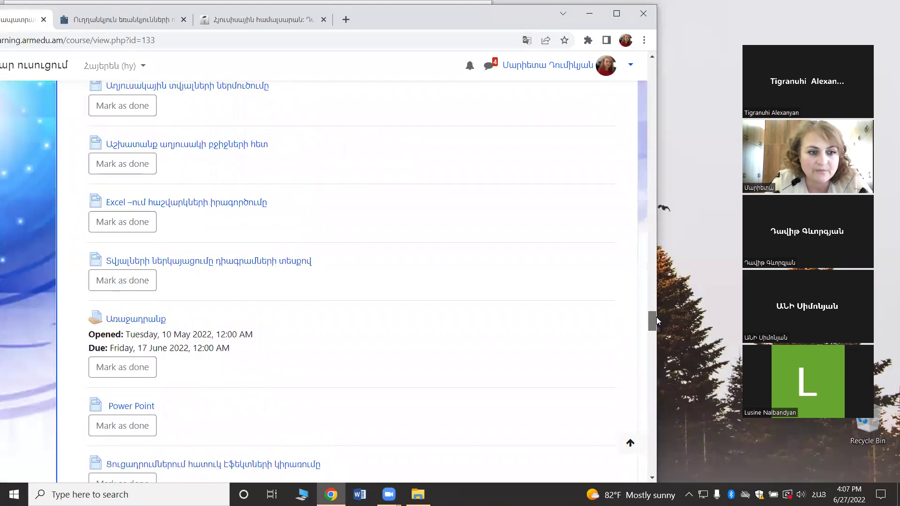
{"action": "scroll", "coordinate": [656, 321], "scroll_direction": "down", "scroll_amount": 2}
{"action": "scroll", "coordinate": [656, 321], "scroll_direction": "down", "scroll_amount": 2}
{"action": "scroll", "coordinate": [656, 321], "scroll_direction": "down", "scroll_amount": 2}
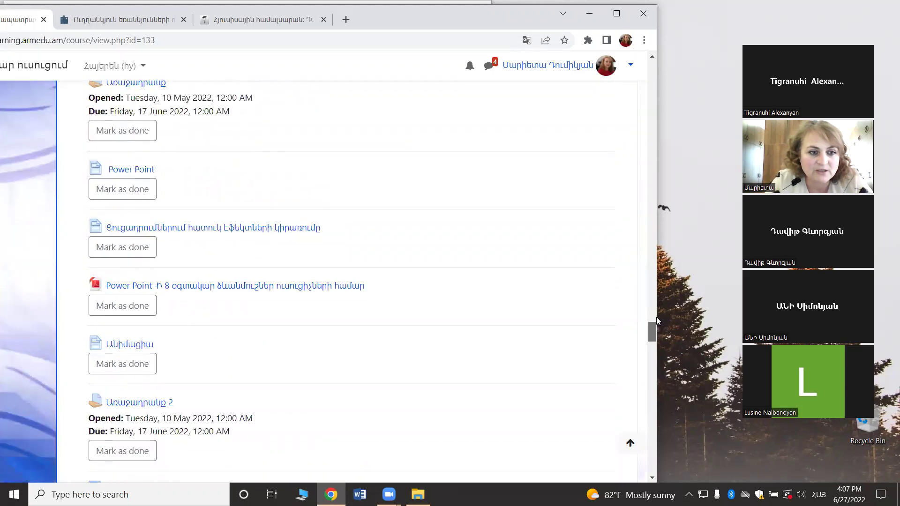
{"action": "scroll", "coordinate": [656, 320], "scroll_direction": "down", "scroll_amount": 1}
{"action": "scroll", "coordinate": [655, 320], "scroll_direction": "down", "scroll_amount": 3}
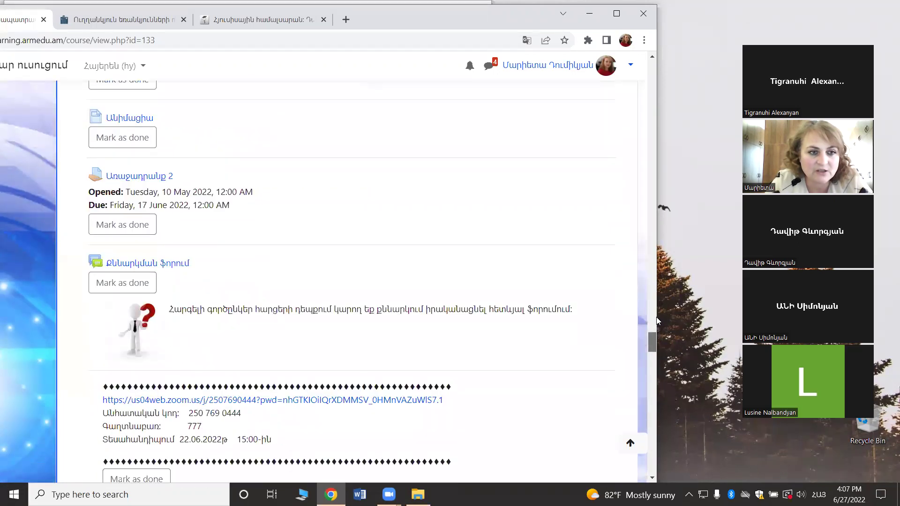
{"action": "scroll", "coordinate": [656, 320], "scroll_direction": "down", "scroll_amount": 1}
{"action": "scroll", "coordinate": [657, 321], "scroll_direction": "down", "scroll_amount": 3}
{"action": "scroll", "coordinate": [656, 328], "scroll_direction": "up", "scroll_amount": 2}
{"action": "scroll", "coordinate": [656, 339], "scroll_direction": "up", "scroll_amount": 1}
{"action": "left_click_drag", "start_coordinate": [656, 340], "coordinate": [652, 327]}
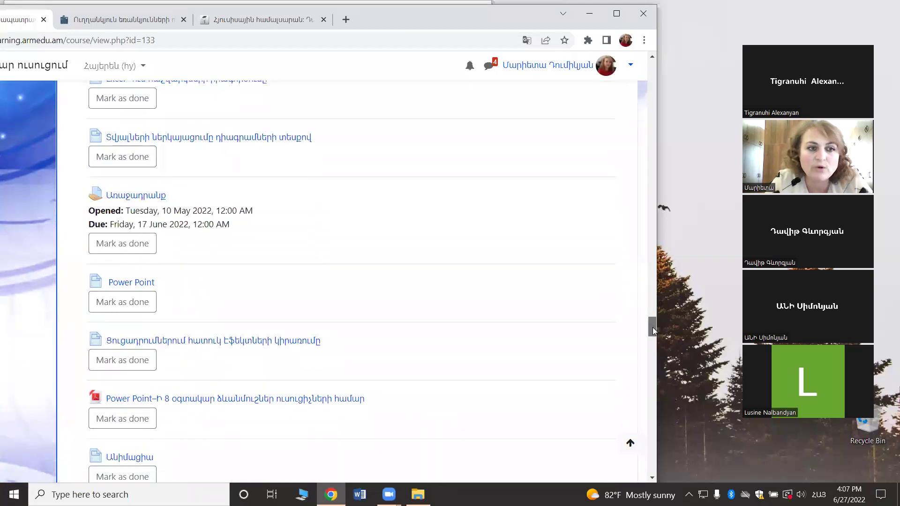
{"action": "left_click_drag", "start_coordinate": [652, 327], "coordinate": [652, 328]}
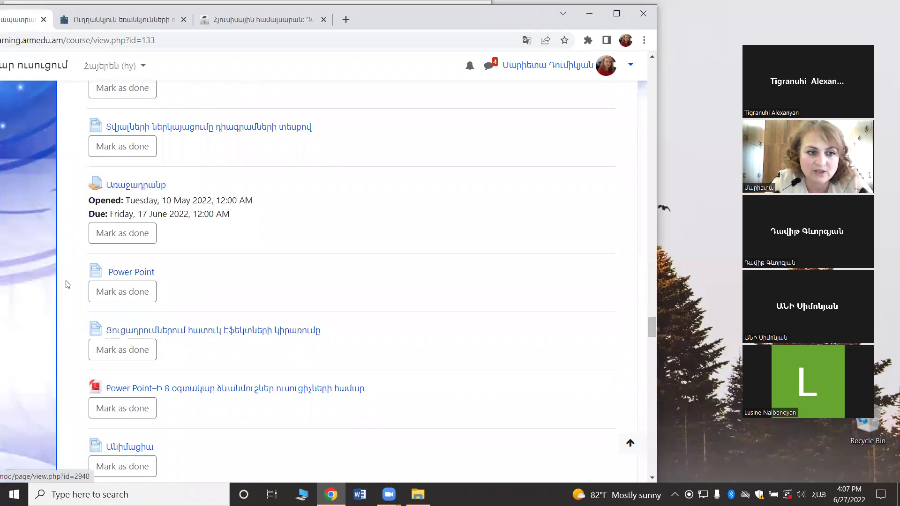
{"action": "mouse_move", "coordinate": [652, 325]}
{"action": "left_mouse_down"}
{"action": "mouse_move", "coordinate": [648, 282]}
{"action": "mouse_move", "coordinate": [648, 319]}
{"action": "left_mouse_up"}
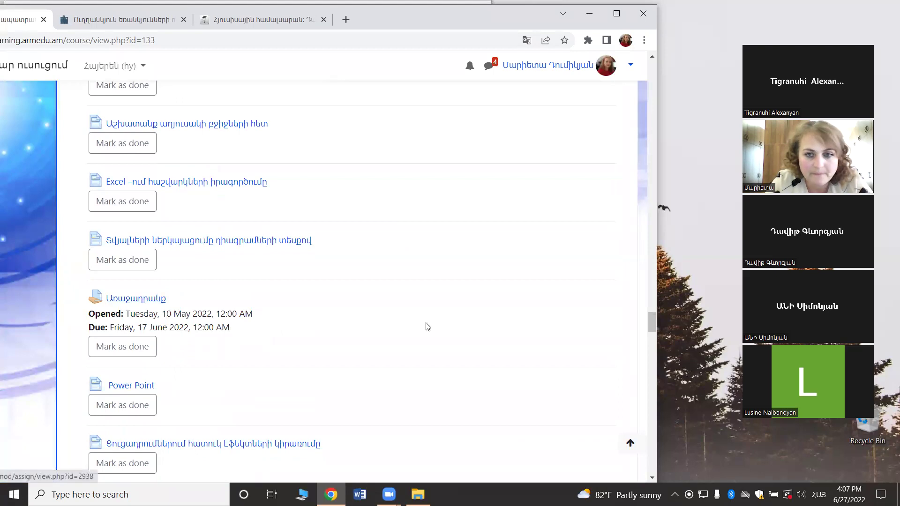
{"action": "left_click_drag", "start_coordinate": [655, 321], "coordinate": [655, 342]}
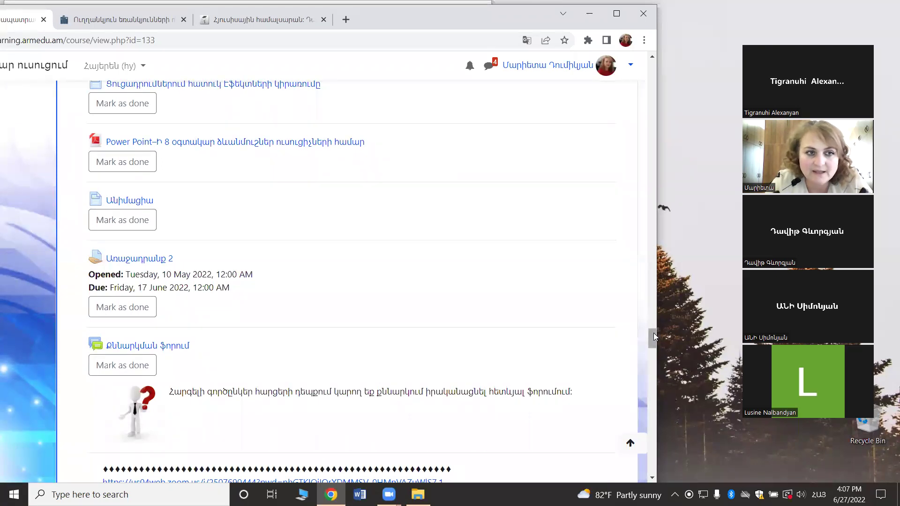
{"action": "left_click_drag", "start_coordinate": [655, 336], "coordinate": [651, 329]}
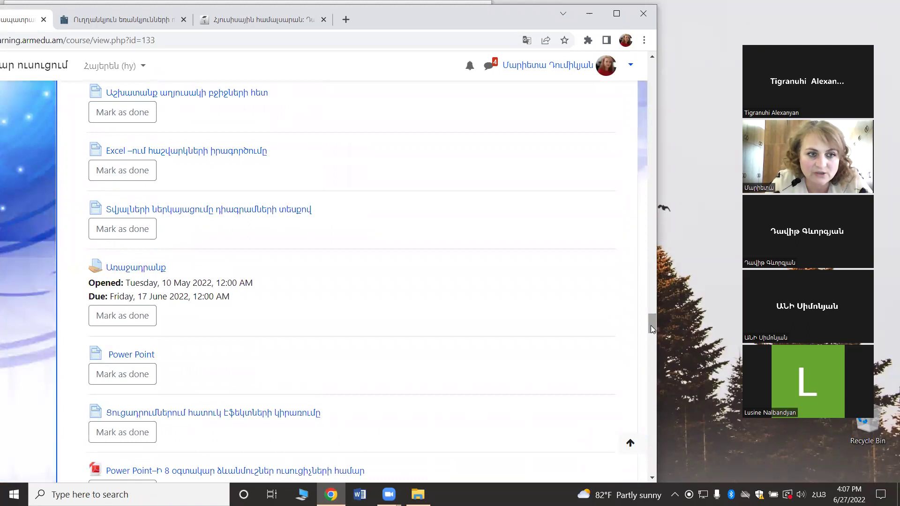
Step: Open the Առաջադրանք assignment to view its dates and sample title page
{"action": "left_click", "coordinate": [130, 268]}
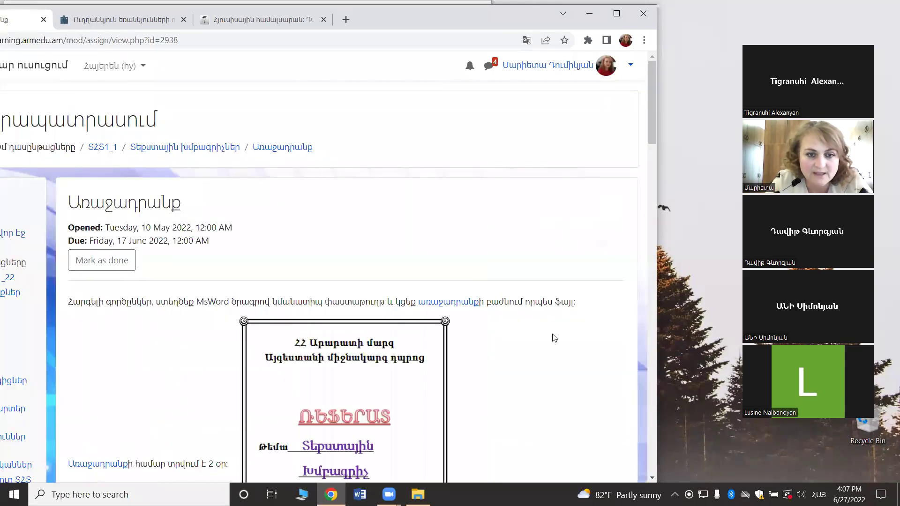
{"action": "left_click_drag", "start_coordinate": [651, 83], "coordinate": [654, 124]}
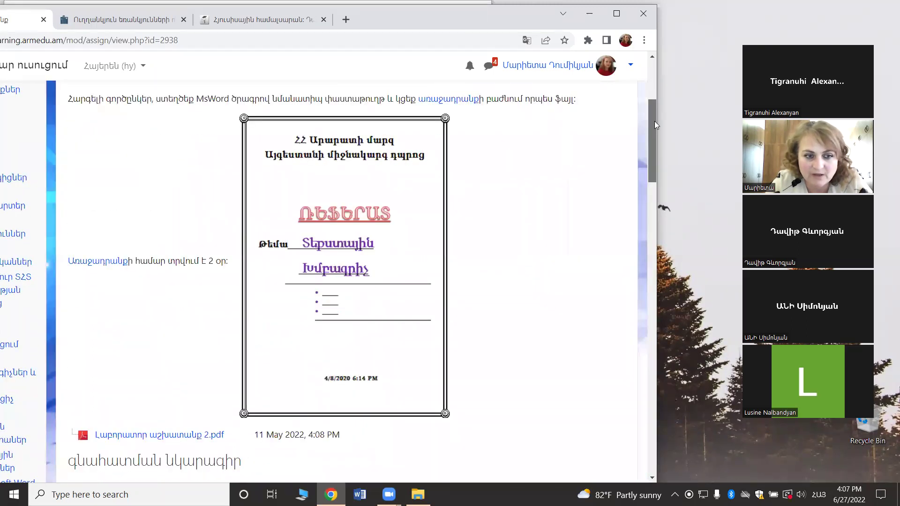
{"action": "mouse_move", "coordinate": [654, 123]}
{"action": "left_mouse_down"}
{"action": "mouse_move", "coordinate": [655, 150]}
{"action": "mouse_move", "coordinate": [651, 92]}
{"action": "left_mouse_up"}
Step: Switch the course view to the Student role and start adding a submission to Առաջադրանք
{"action": "left_click", "coordinate": [627, 71]}
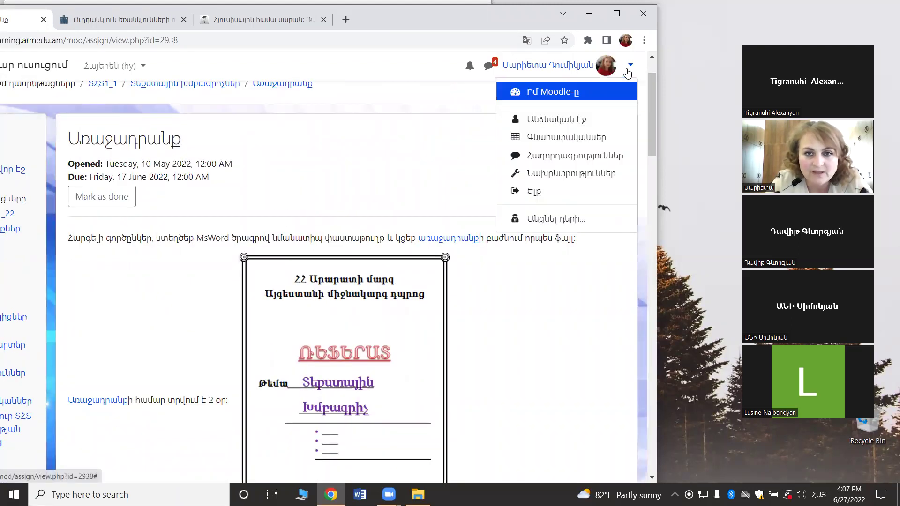
{"action": "left_click", "coordinate": [553, 218]}
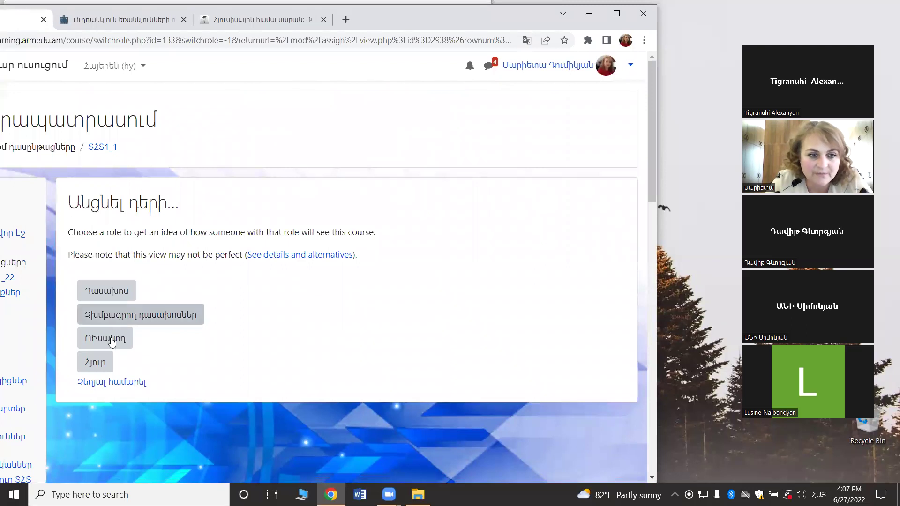
{"action": "left_click", "coordinate": [112, 344]}
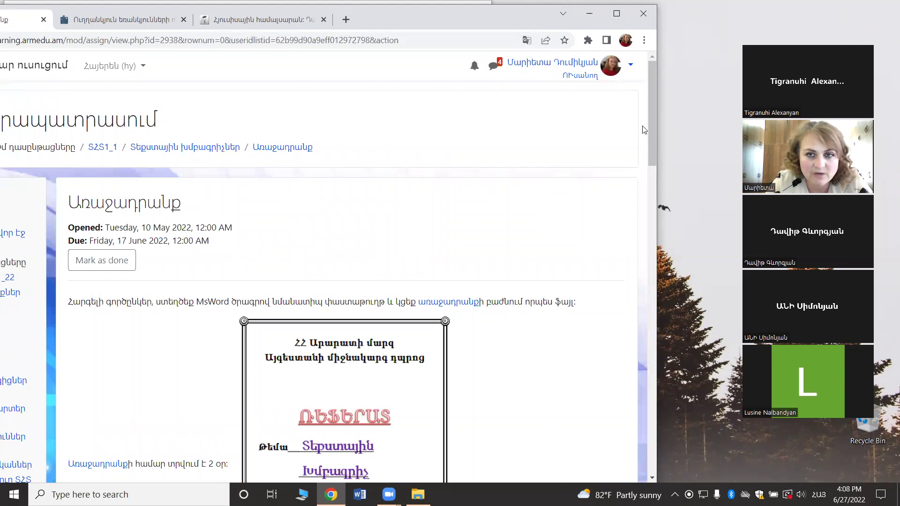
{"action": "left_click_drag", "start_coordinate": [650, 127], "coordinate": [656, 268]}
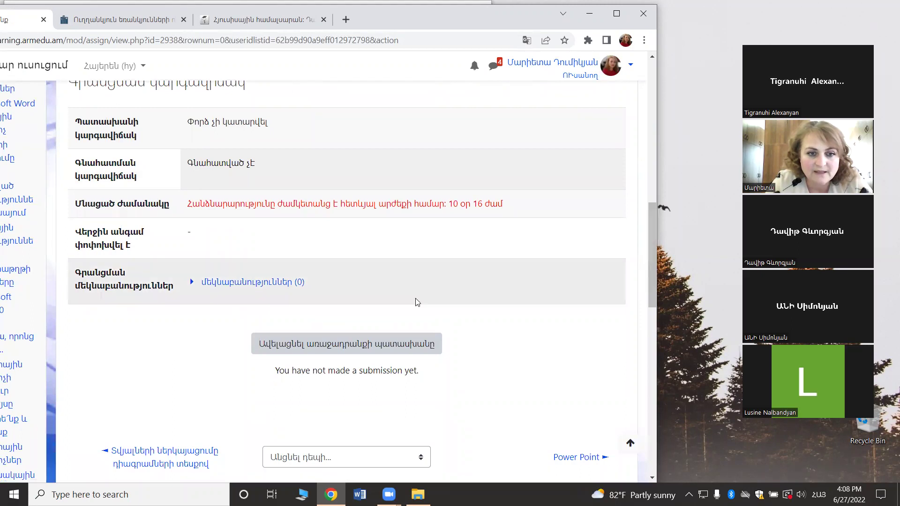
{"action": "left_click", "coordinate": [384, 350]}
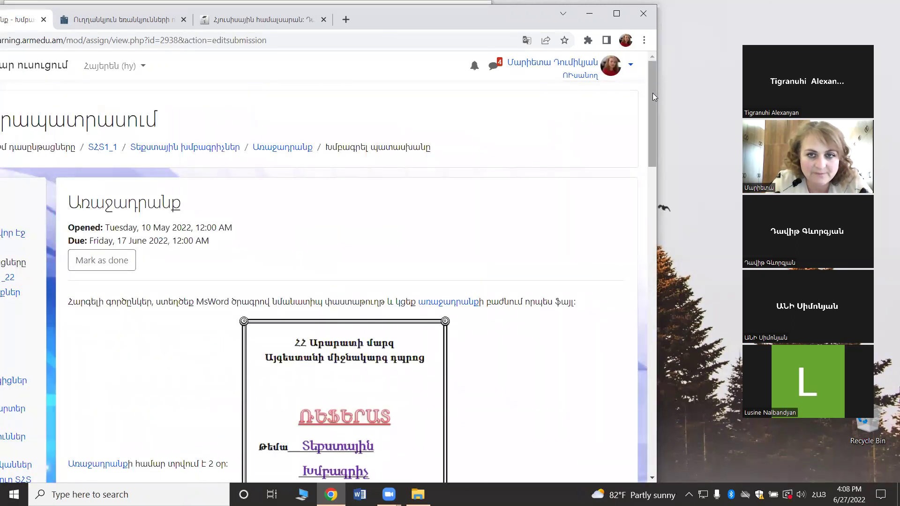
Step: Open the Add file picker on the assignment's submission form
{"action": "left_click_drag", "start_coordinate": [649, 75], "coordinate": [656, 214]}
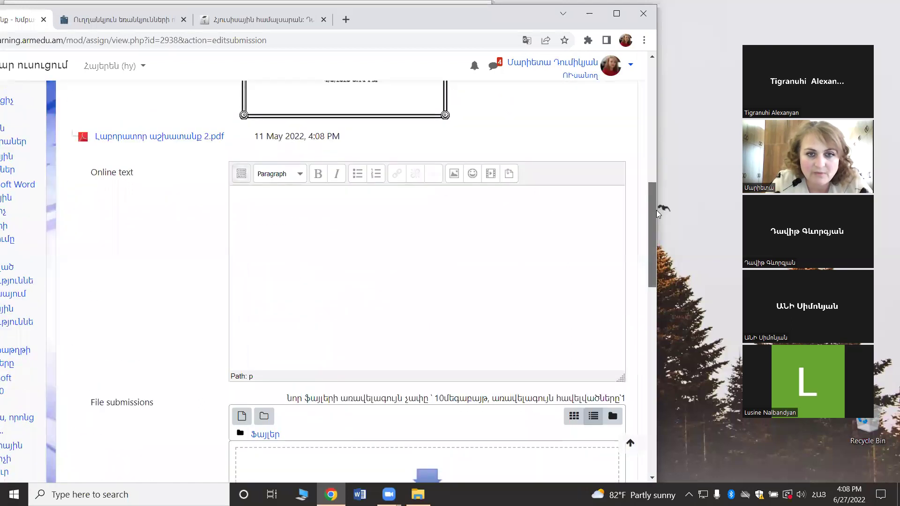
{"action": "scroll", "coordinate": [656, 213], "scroll_direction": "down", "scroll_amount": 3}
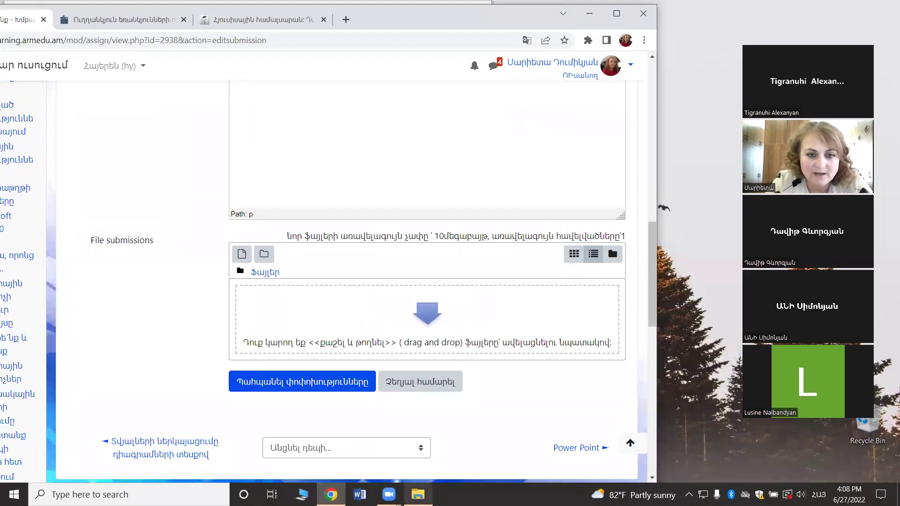
{"action": "left_click", "coordinate": [417, 493]}
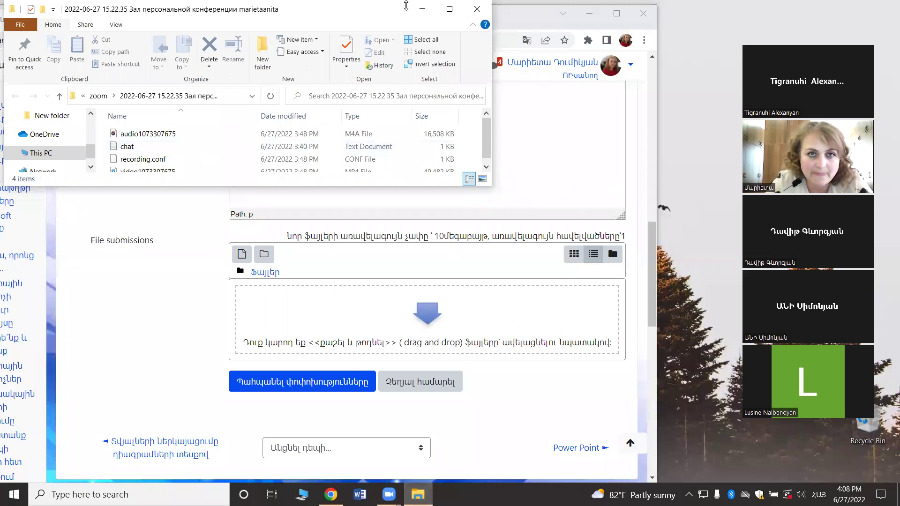
{"action": "left_click", "coordinate": [266, 260]}
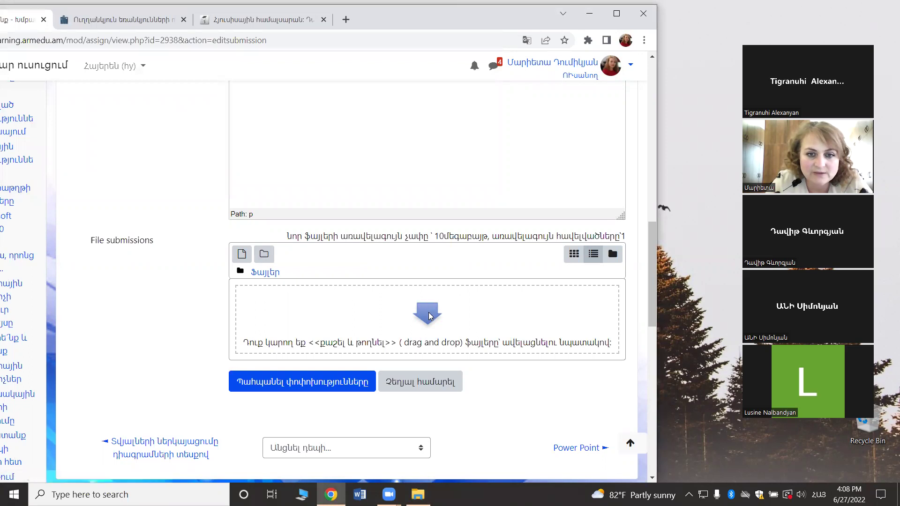
{"action": "left_click", "coordinate": [399, 311]}
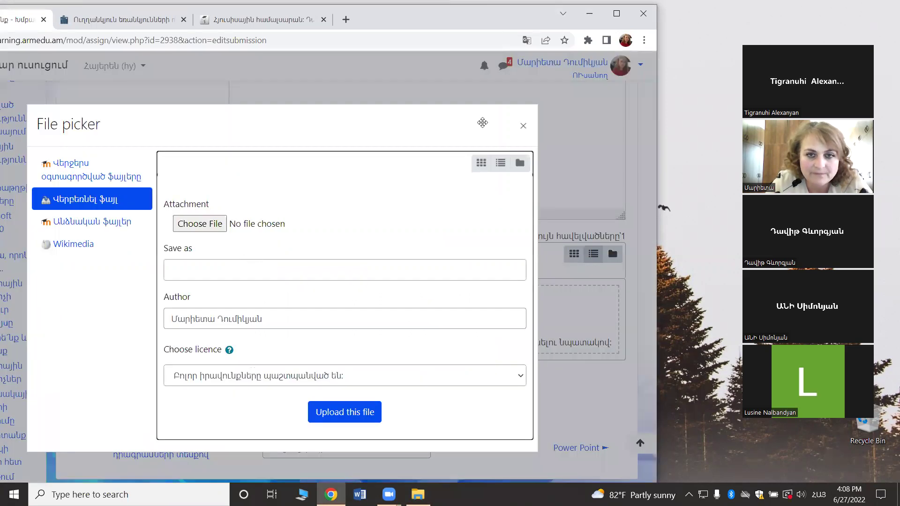
{"action": "left_click", "coordinate": [522, 126]}
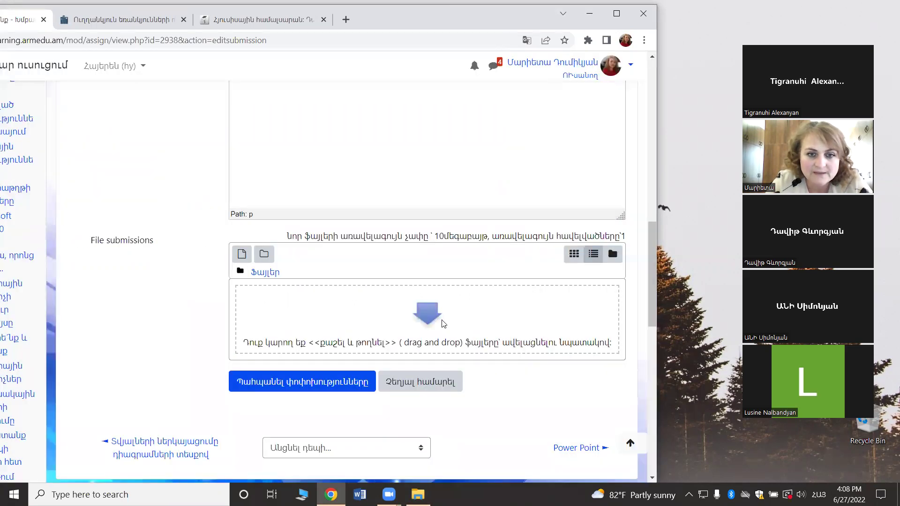
{"action": "left_click", "coordinate": [420, 310]}
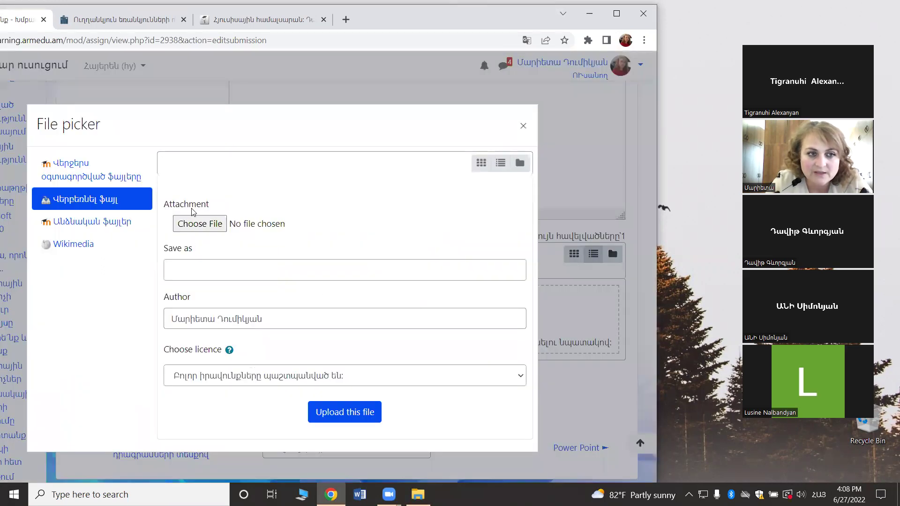
Step: Upload 'փորձնական նմուշ.docx' from New folder and save the submission
{"action": "left_click", "coordinate": [194, 226]}
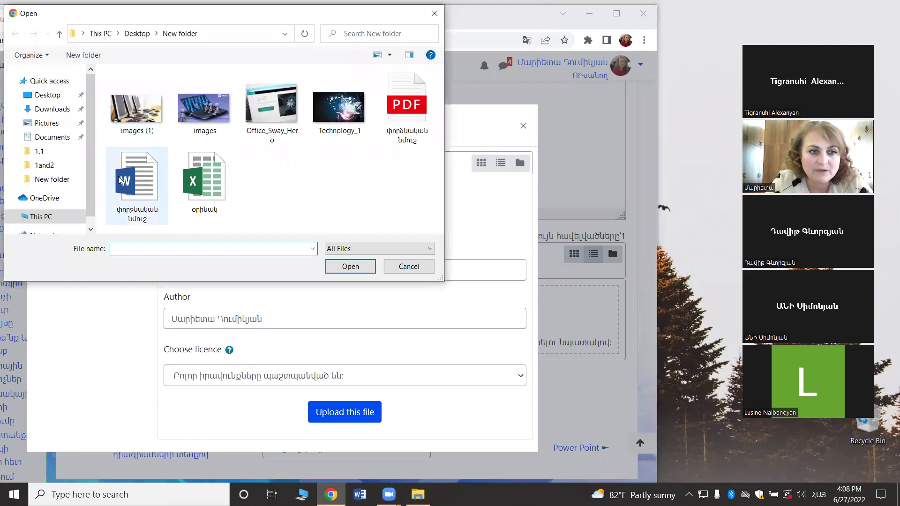
{"action": "left_click", "coordinate": [182, 38]}
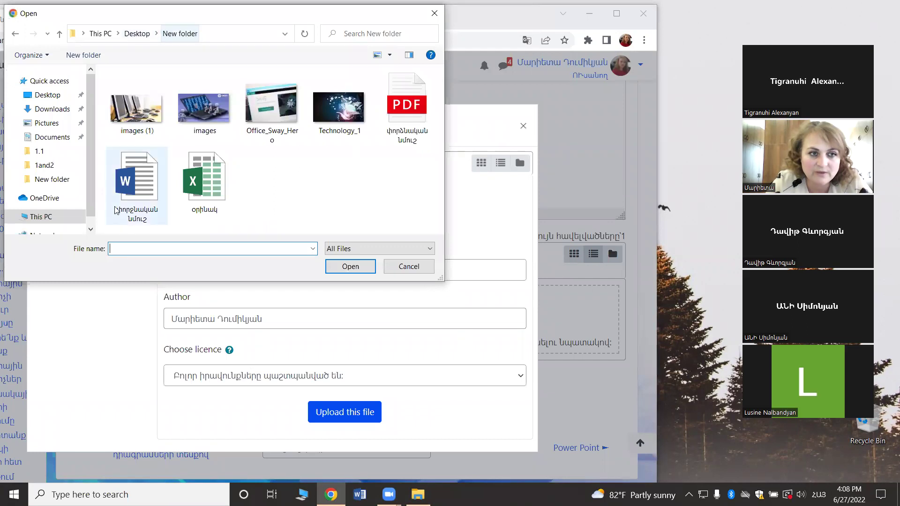
{"action": "double_click", "coordinate": [142, 196]}
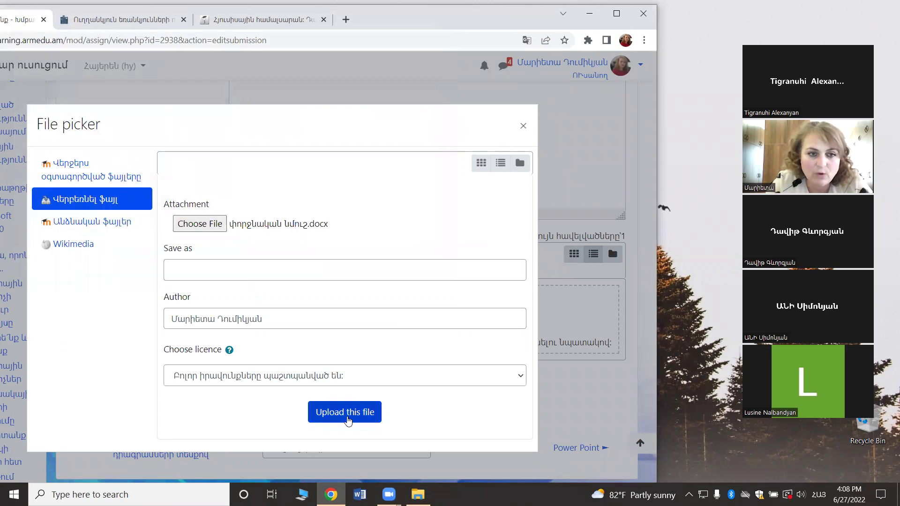
{"action": "left_click", "coordinate": [347, 420]}
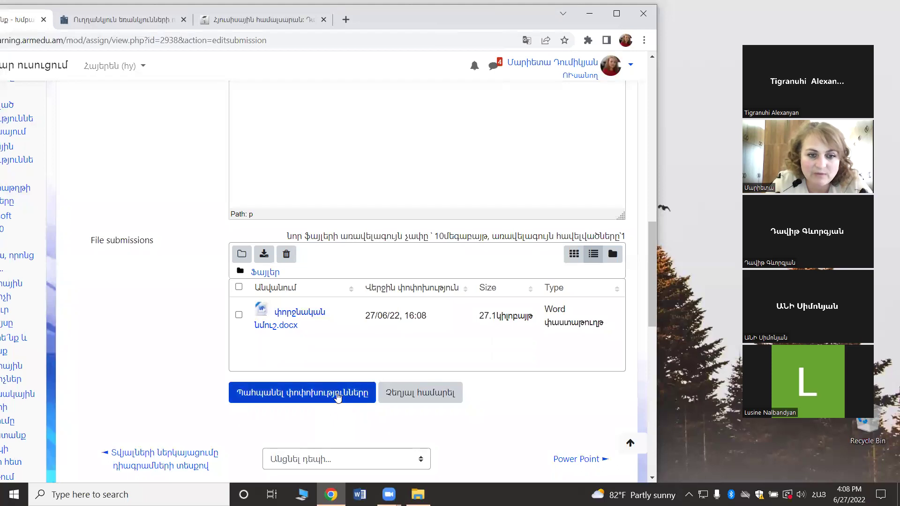
{"action": "left_click", "coordinate": [338, 397]}
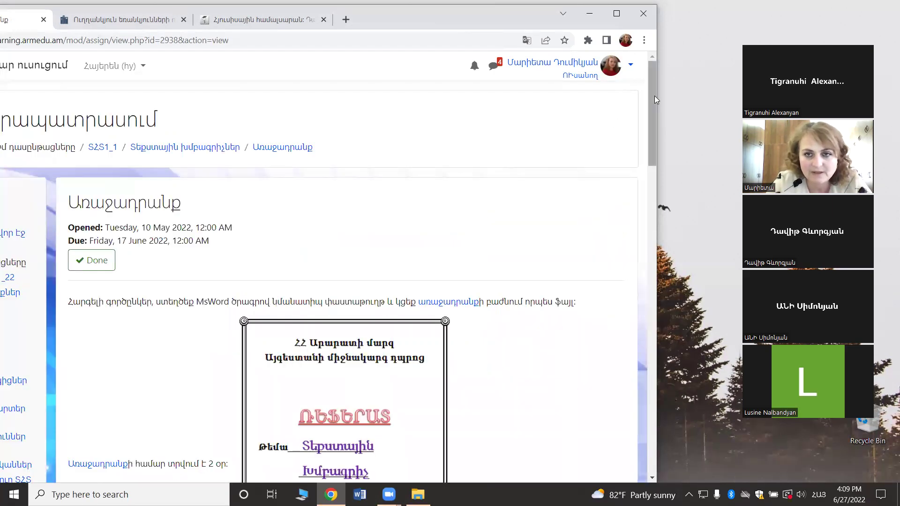
Step: Confirm the submission status reads submitted for grading, then return to the normal role
{"action": "left_click_drag", "start_coordinate": [652, 96], "coordinate": [650, 242]}
{"action": "scroll", "coordinate": [650, 242], "scroll_direction": "down", "scroll_amount": 1}
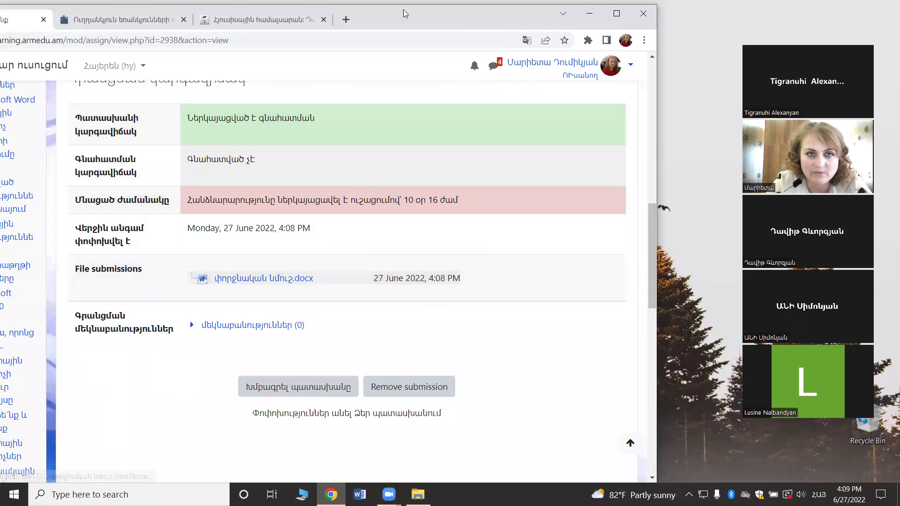
{"action": "left_click_drag", "start_coordinate": [402, 19], "coordinate": [464, 19]}
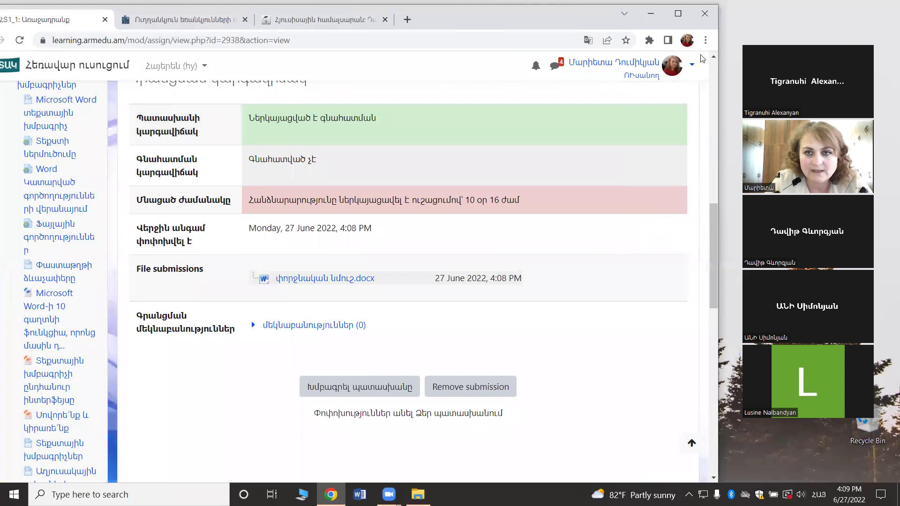
{"action": "left_click", "coordinate": [692, 65]}
{"action": "left_click", "coordinate": [565, 219]}
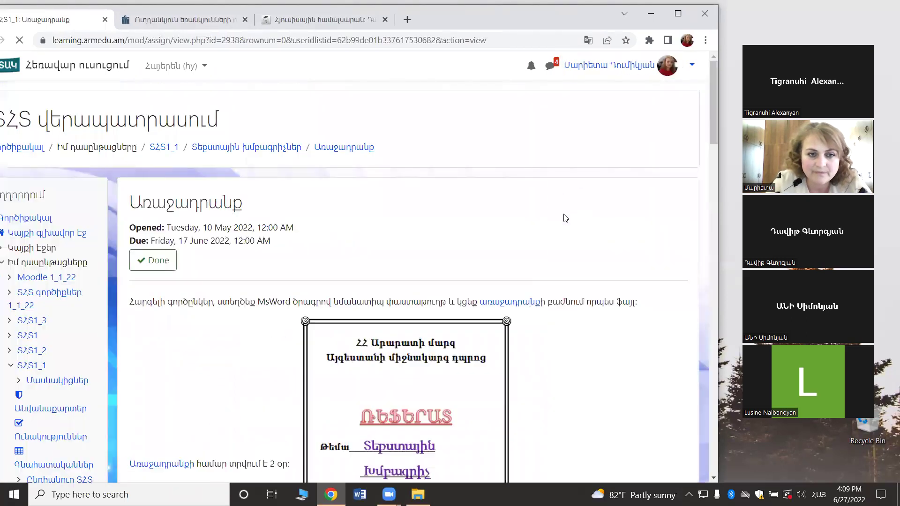
Step: Go back to the ՏՀՏ1_1 course main page through the Text editors breadcrumb
{"action": "left_click_drag", "start_coordinate": [710, 127], "coordinate": [712, 173]}
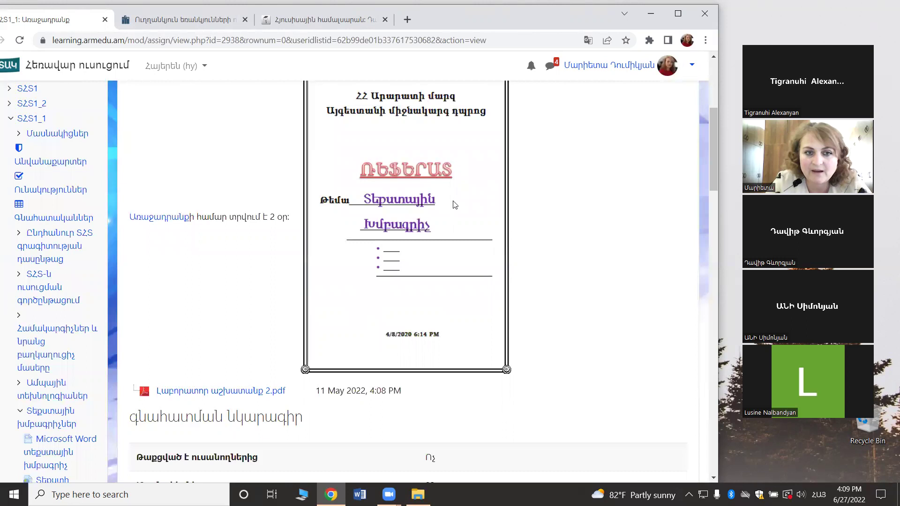
{"action": "left_click_drag", "start_coordinate": [710, 180], "coordinate": [710, 172]}
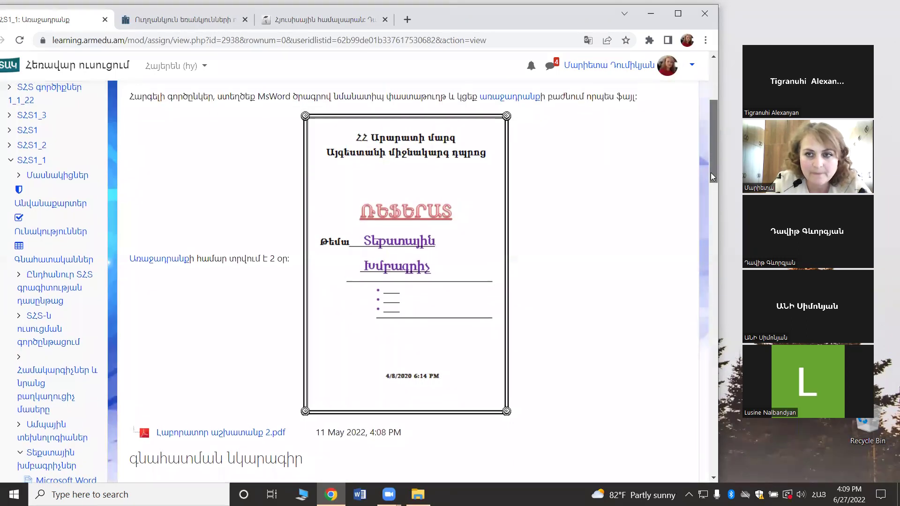
{"action": "left_click_drag", "start_coordinate": [711, 172], "coordinate": [711, 172]}
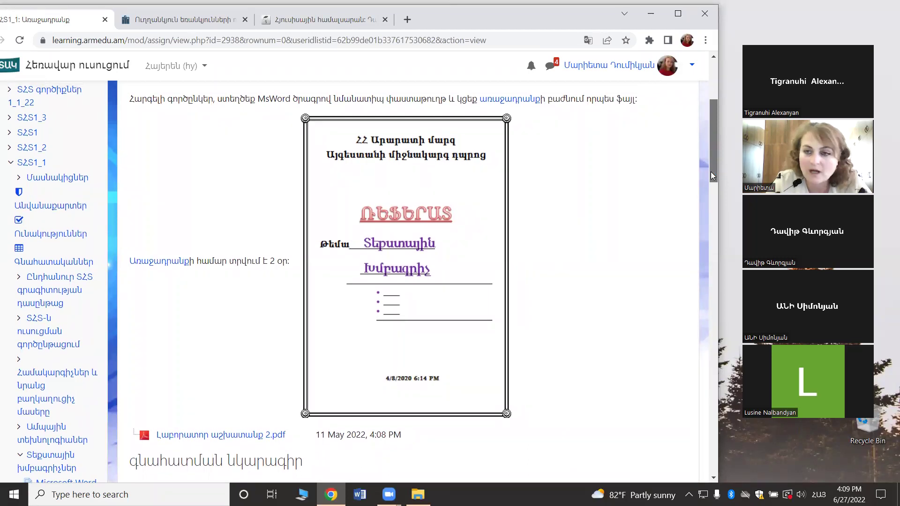
{"action": "left_click_drag", "start_coordinate": [710, 173], "coordinate": [710, 246]}
{"action": "left_click_drag", "start_coordinate": [711, 288], "coordinate": [704, 225]}
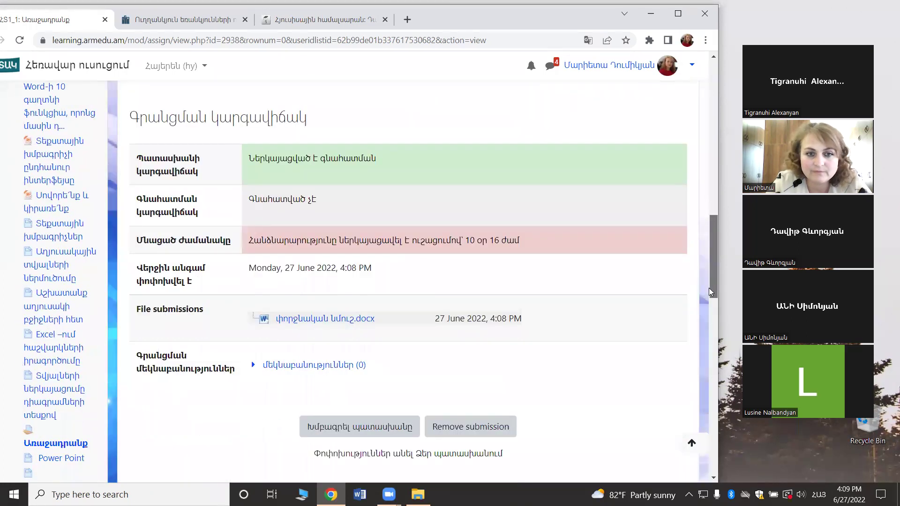
{"action": "scroll", "coordinate": [704, 224], "scroll_direction": "up", "scroll_amount": 3}
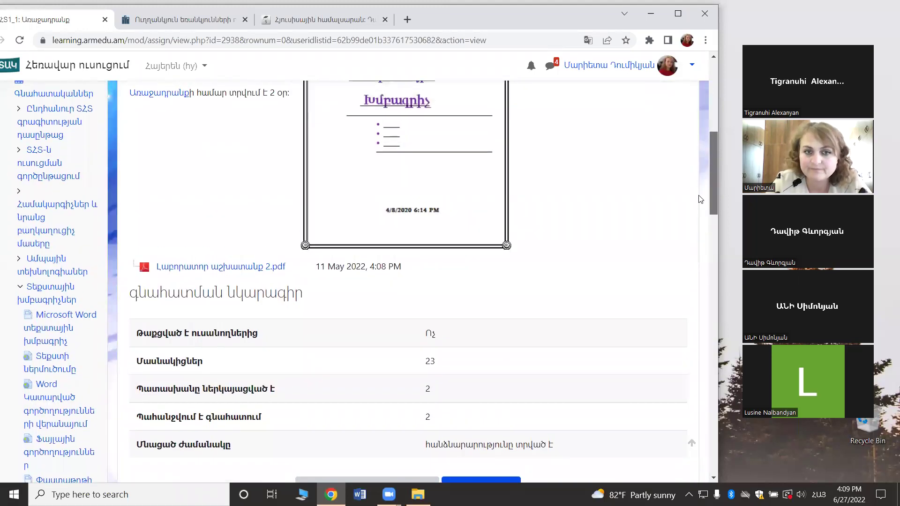
{"action": "scroll", "coordinate": [695, 197], "scroll_direction": "up", "scroll_amount": 5}
{"action": "scroll", "coordinate": [690, 177], "scroll_direction": "up", "scroll_amount": 1}
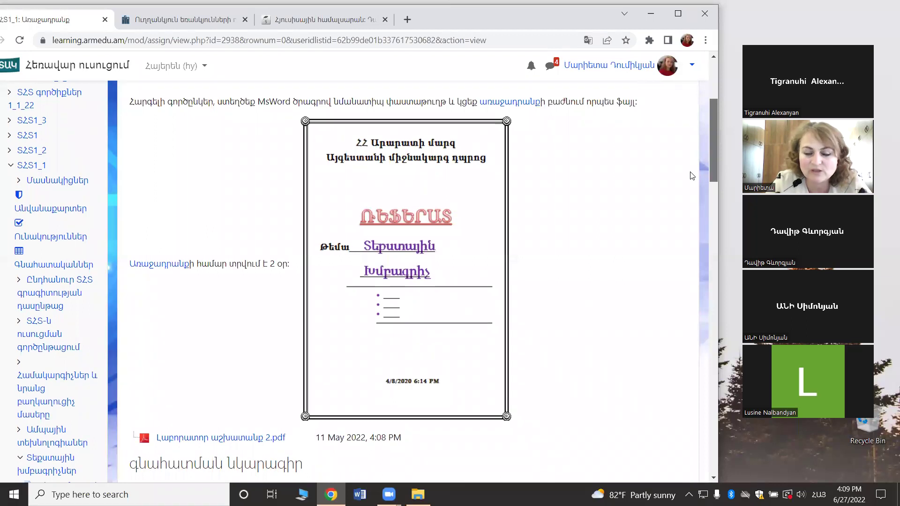
{"action": "scroll", "coordinate": [688, 183], "scroll_direction": "down", "scroll_amount": 2}
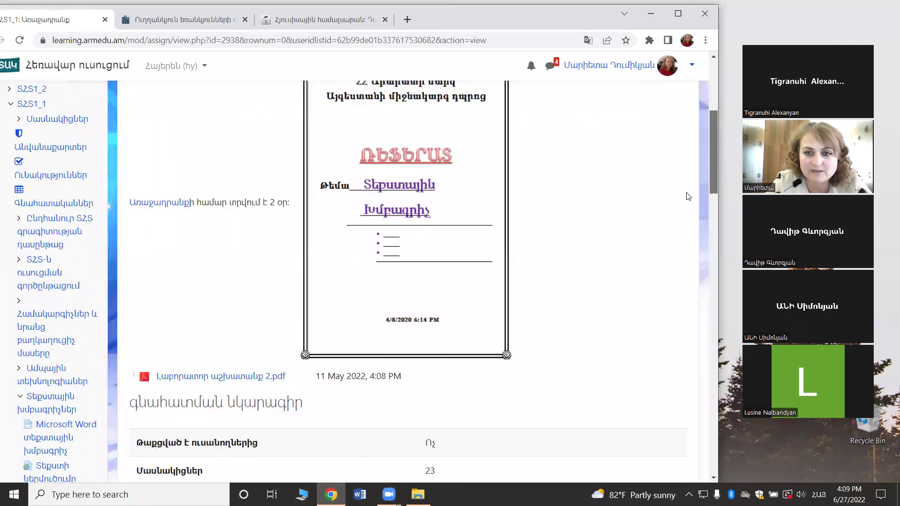
{"action": "scroll", "coordinate": [685, 195], "scroll_direction": "down", "scroll_amount": 1}
{"action": "scroll", "coordinate": [679, 282], "scroll_direction": "down", "scroll_amount": 8}
{"action": "scroll", "coordinate": [679, 304], "scroll_direction": "down", "scroll_amount": 4}
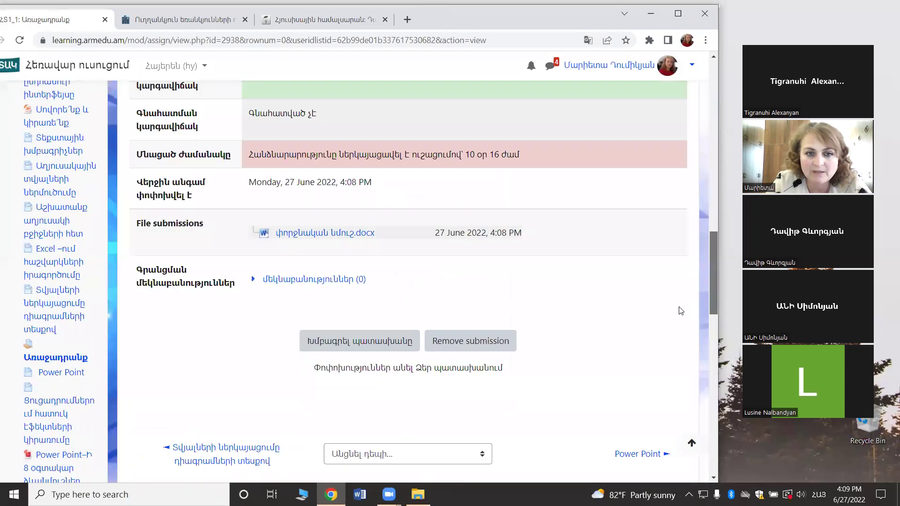
{"action": "scroll", "coordinate": [675, 340], "scroll_direction": "down", "scroll_amount": 3}
{"action": "scroll", "coordinate": [675, 339], "scroll_direction": "up", "scroll_amount": 5}
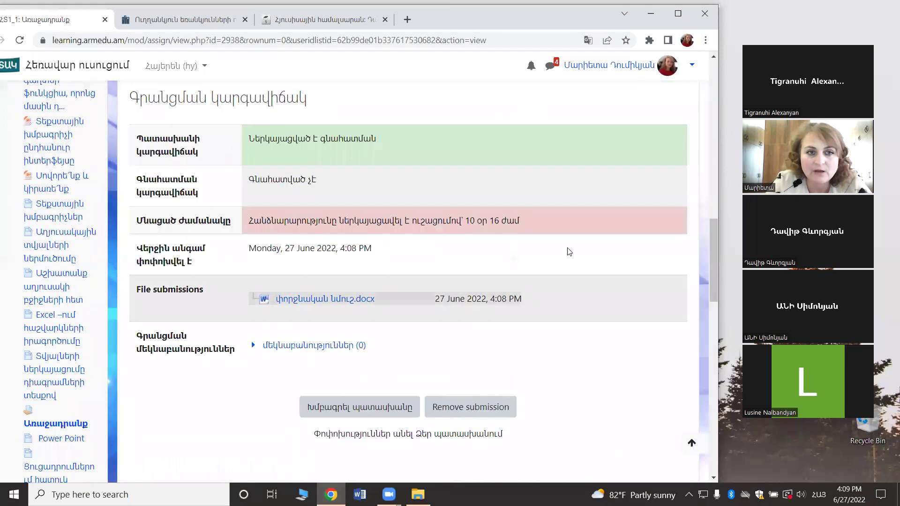
{"action": "left_click_drag", "start_coordinate": [709, 256], "coordinate": [687, 77]}
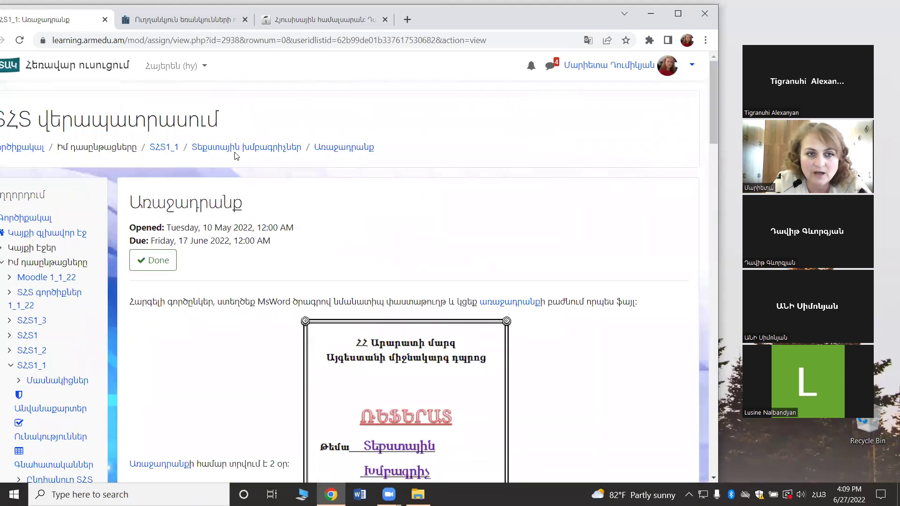
{"action": "left_click", "coordinate": [234, 151]}
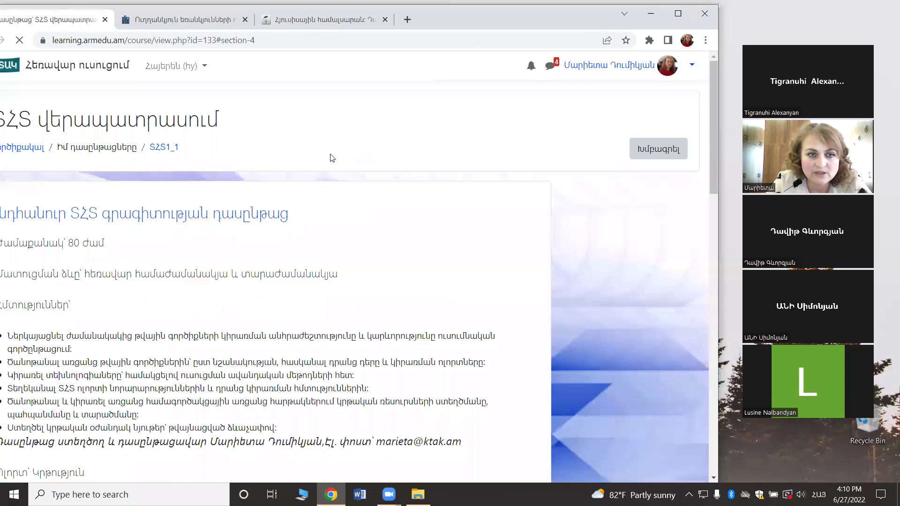
Step: Scroll the course page to the Առաջադրանք assignment marked Done and move the browser aside
{"action": "mouse_move", "coordinate": [713, 284]}
{"action": "left_mouse_down"}
{"action": "mouse_move", "coordinate": [716, 337]}
{"action": "mouse_move", "coordinate": [713, 317]}
{"action": "left_mouse_up"}
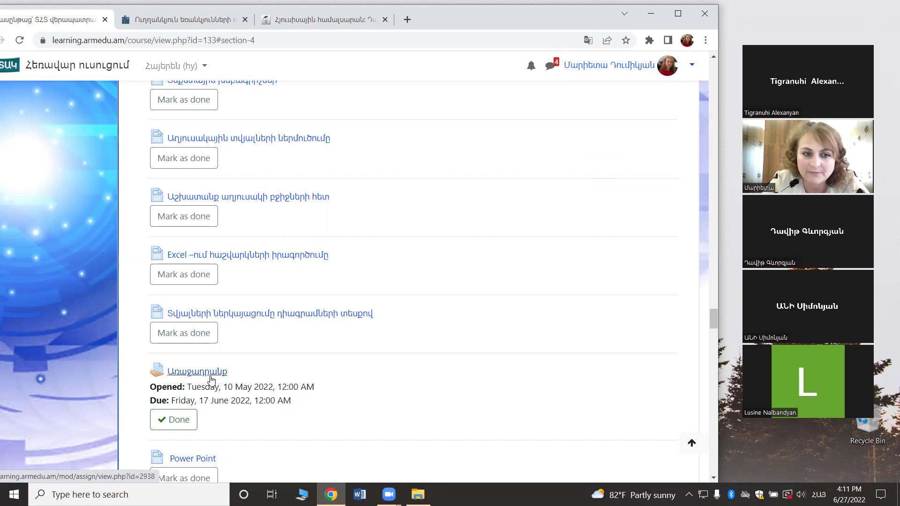
{"action": "left_click_drag", "start_coordinate": [711, 313], "coordinate": [693, 101]}
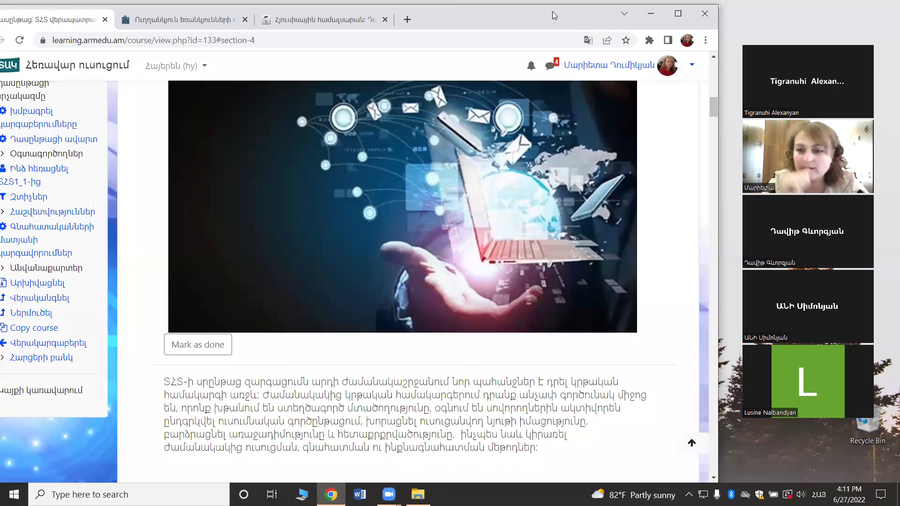
{"action": "left_click_drag", "start_coordinate": [552, 15], "coordinate": [607, 8]}
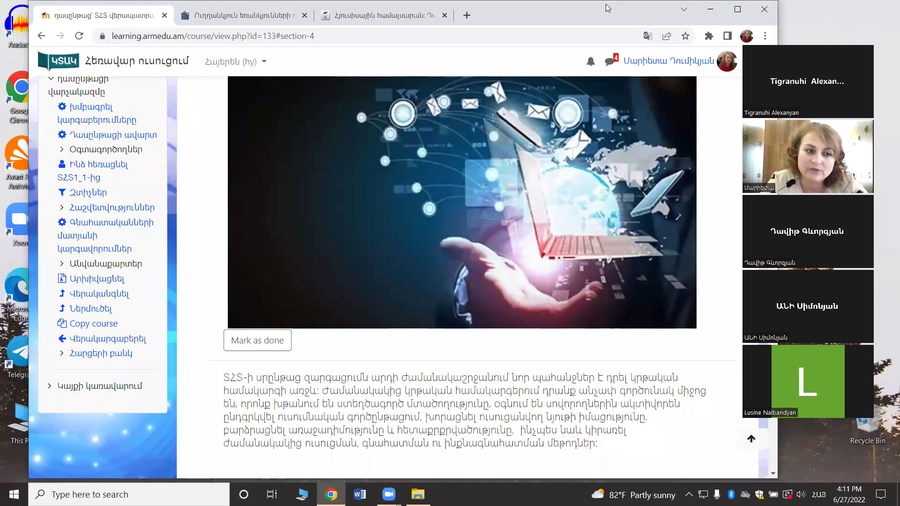